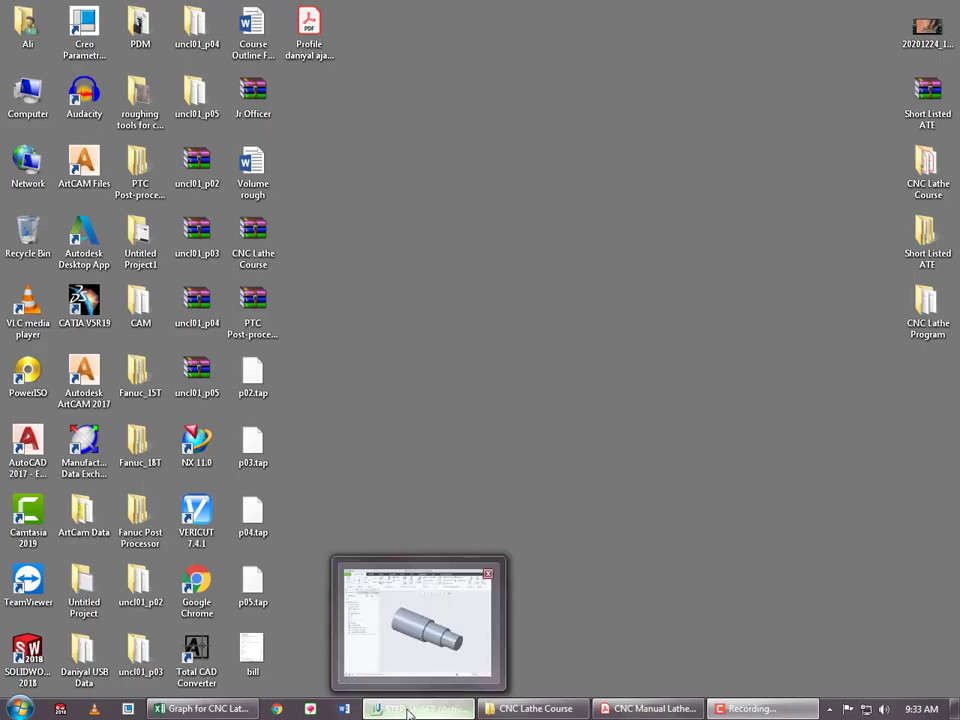
Bring up CNC Manual Lathe.pdf at the page 32 stepped-shaft example and dismiss the colour-scheme prompt
{"action": "left_click", "coordinate": [408, 710]}
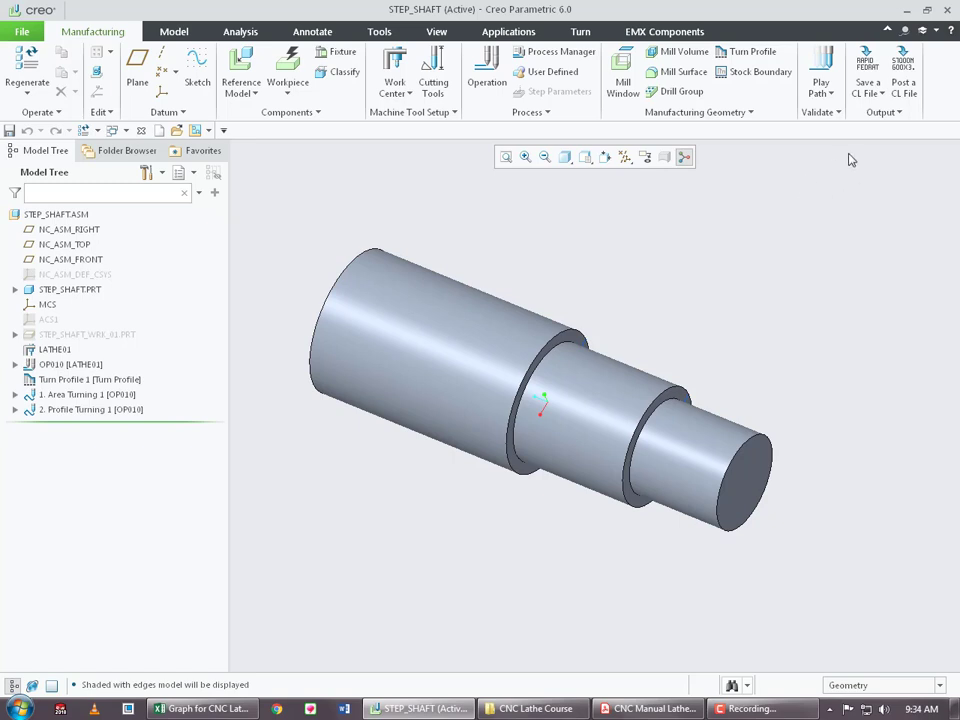
{"action": "left_click", "coordinate": [906, 9]}
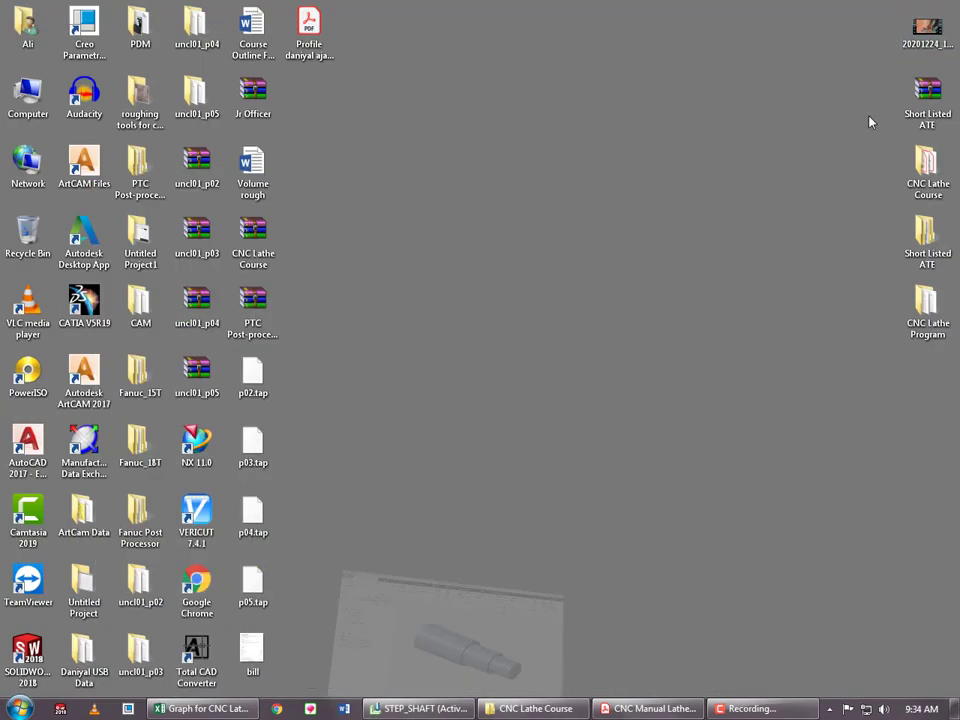
{"action": "left_click", "coordinate": [650, 708]}
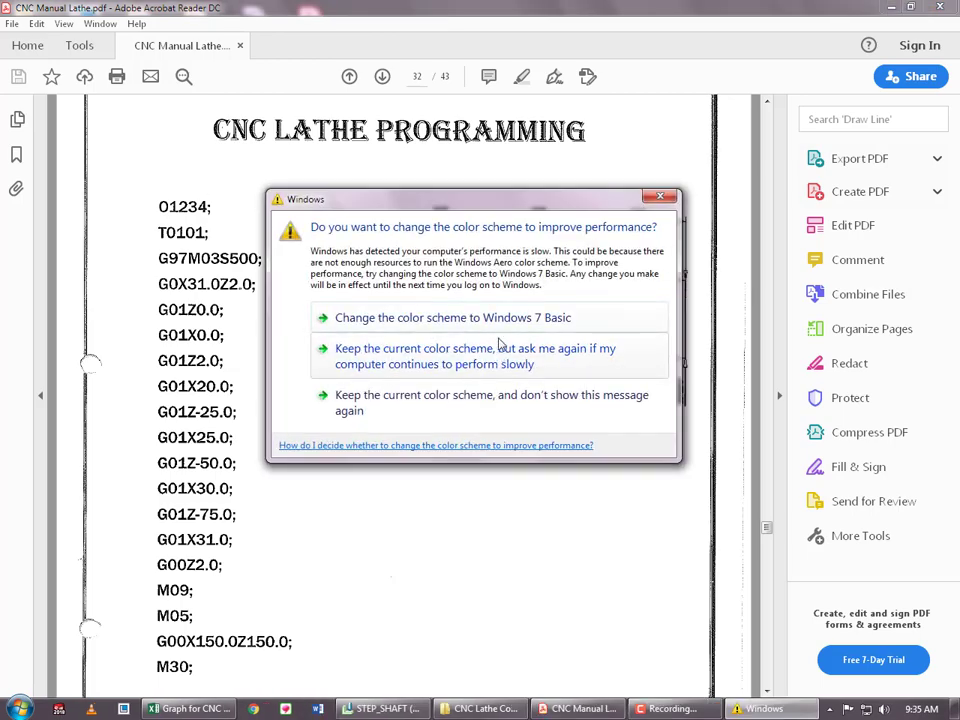
{"action": "left_click", "coordinate": [515, 318]}
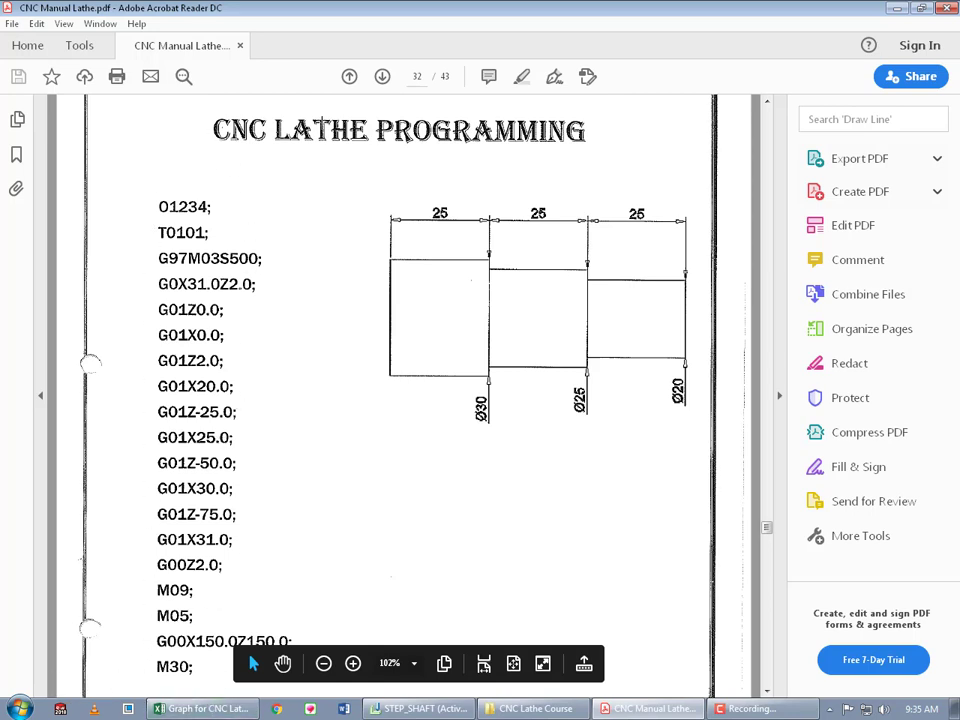
{"action": "left_click_drag", "start_coordinate": [357, 195], "coordinate": [712, 440]}
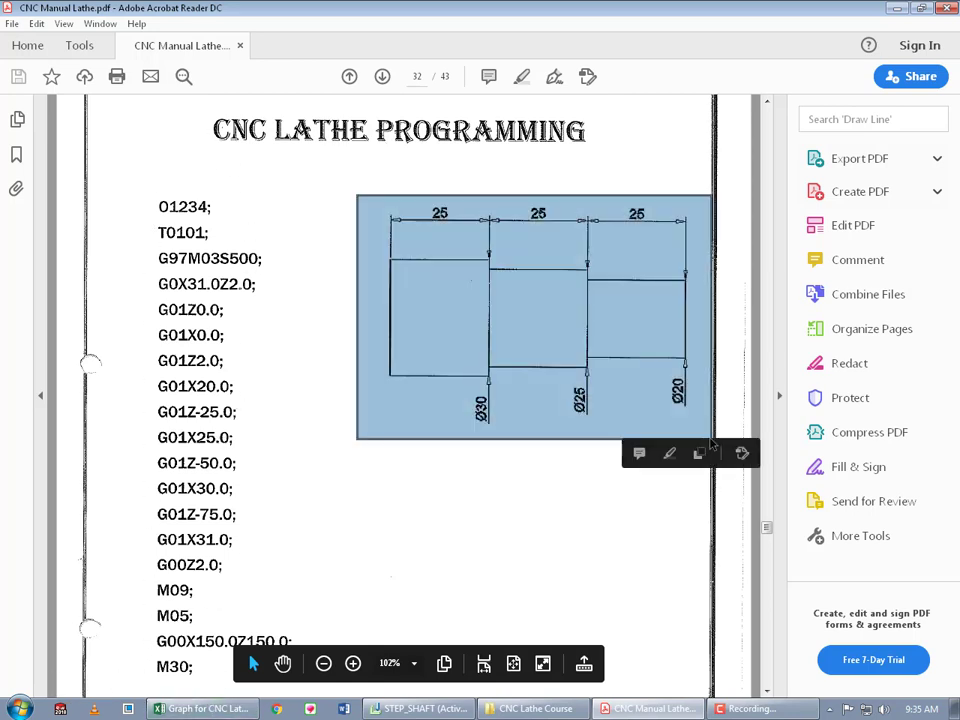
{"action": "left_click", "coordinate": [484, 437]}
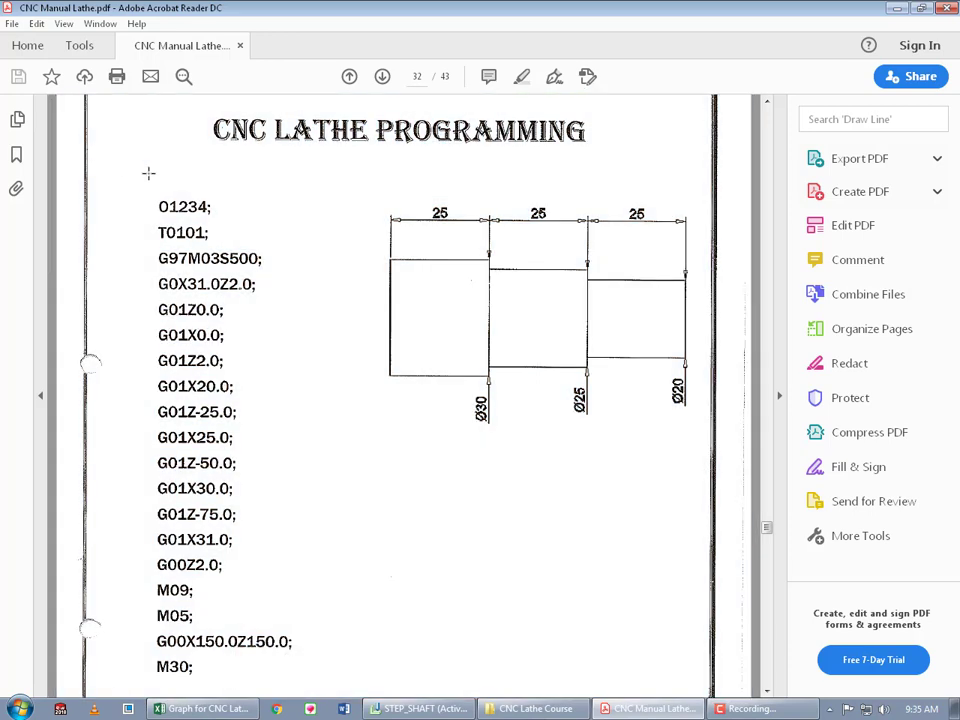
{"action": "left_click_drag", "start_coordinate": [158, 195], "coordinate": [162, 266]}
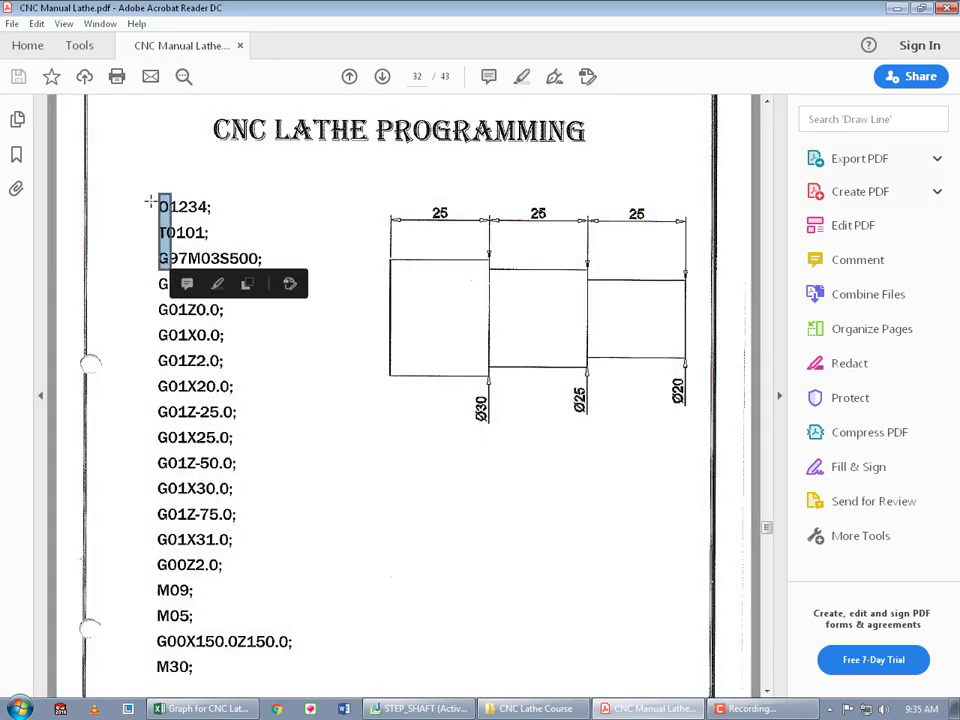
{"action": "left_click_drag", "start_coordinate": [150, 202], "coordinate": [279, 284]}
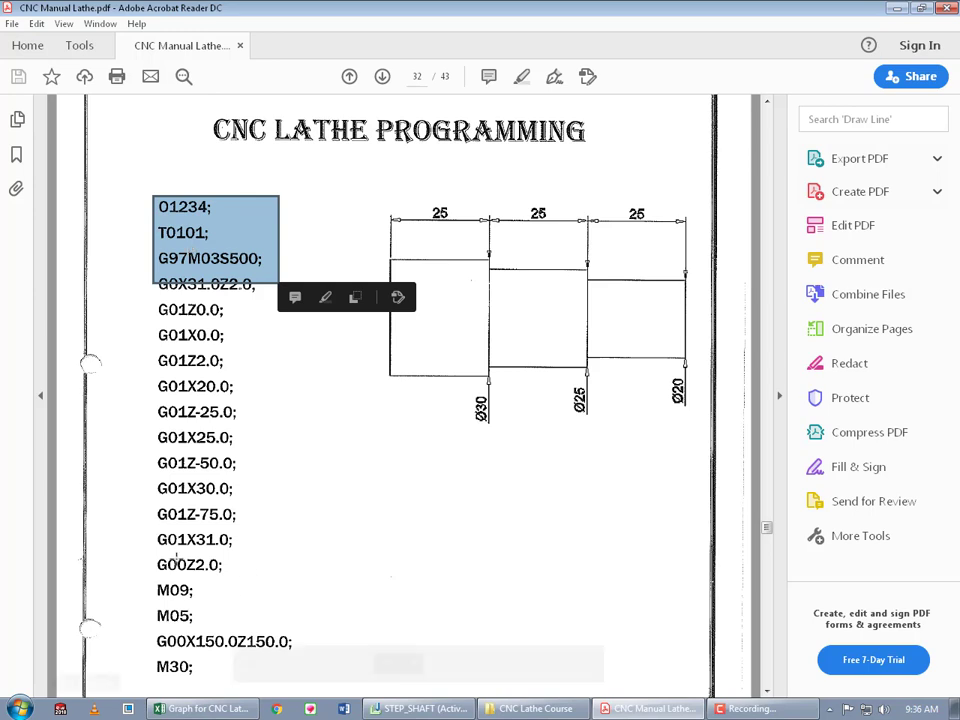
{"action": "scroll", "coordinate": [150, 540], "scroll_direction": "down", "scroll_amount": 2}
{"action": "left_click_drag", "start_coordinate": [152, 560], "coordinate": [296, 614]}
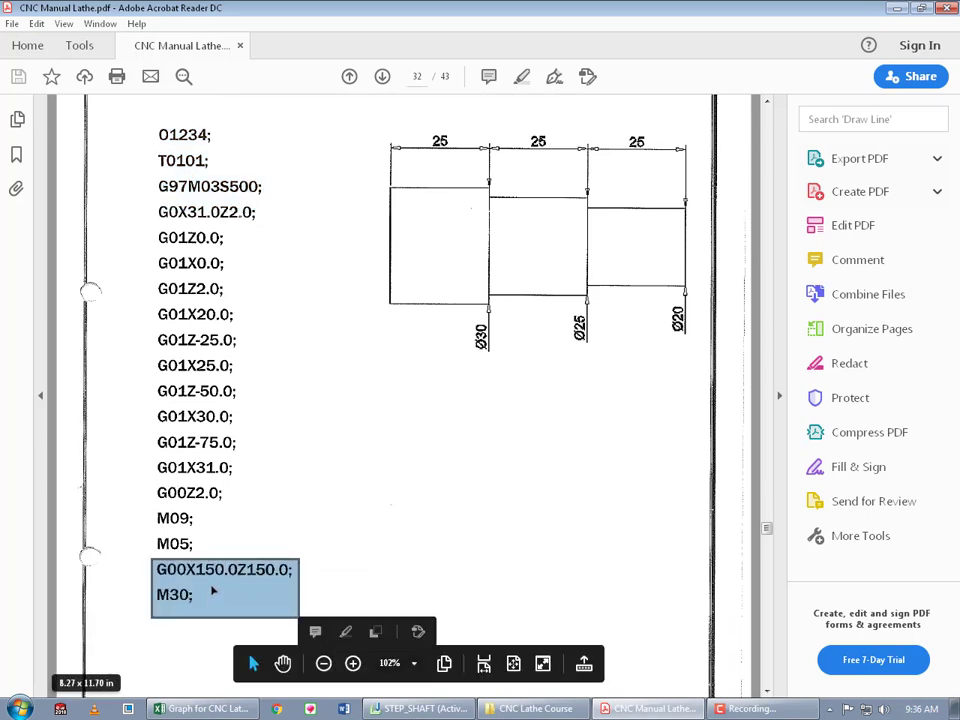
{"action": "scroll", "coordinate": [212, 588], "scroll_direction": "up", "scroll_amount": 1}
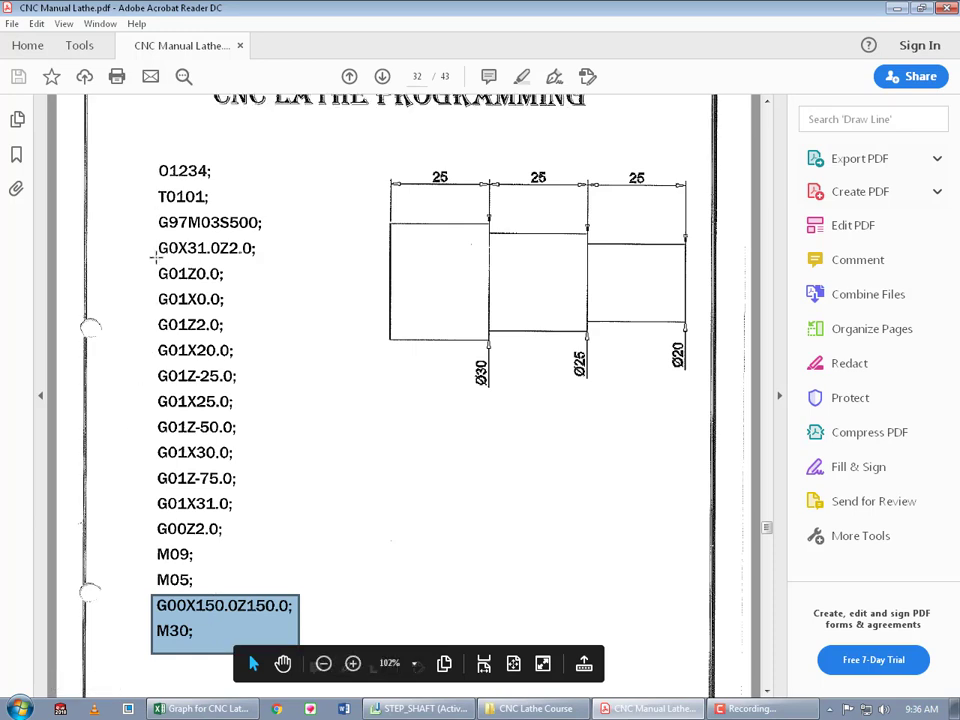
{"action": "left_click_drag", "start_coordinate": [154, 242], "coordinate": [172, 311]}
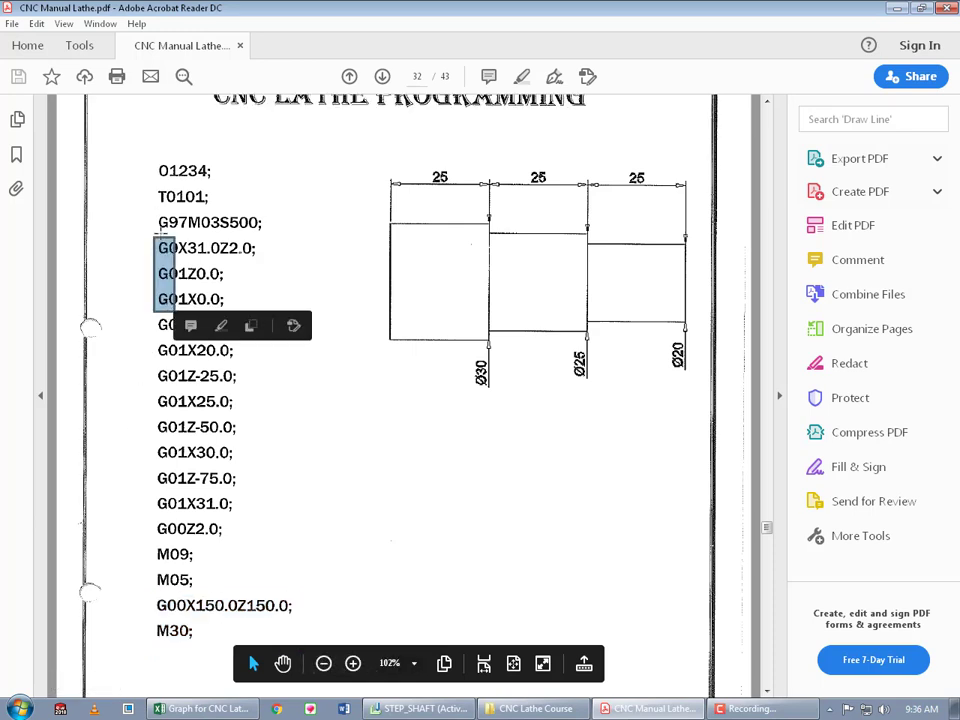
{"action": "left_click_drag", "start_coordinate": [150, 233], "coordinate": [294, 537]}
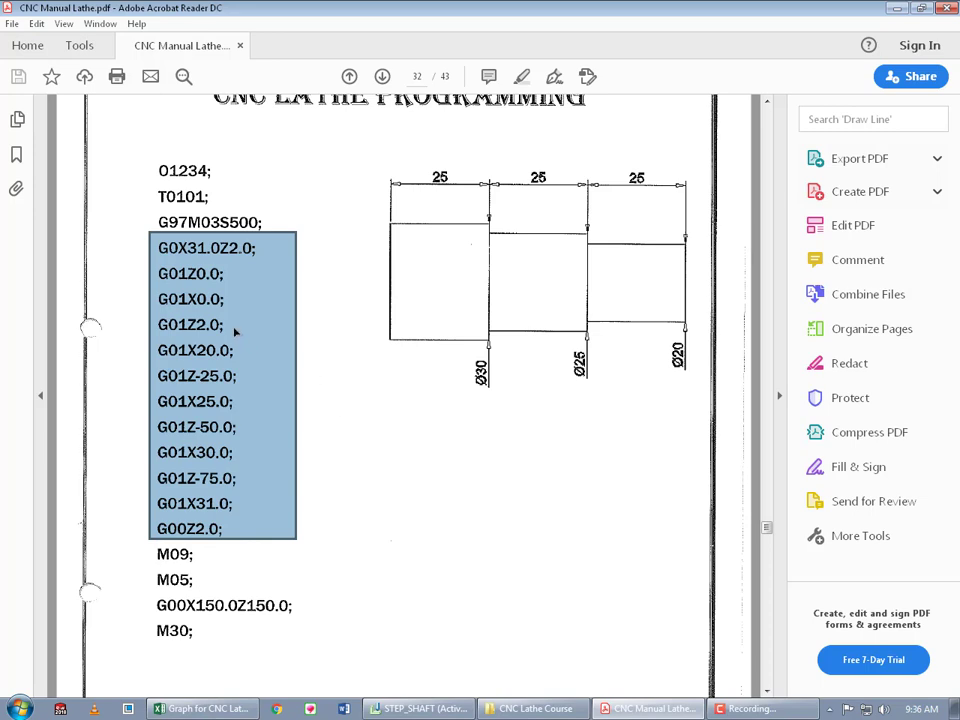
{"action": "left_click", "coordinate": [307, 307]}
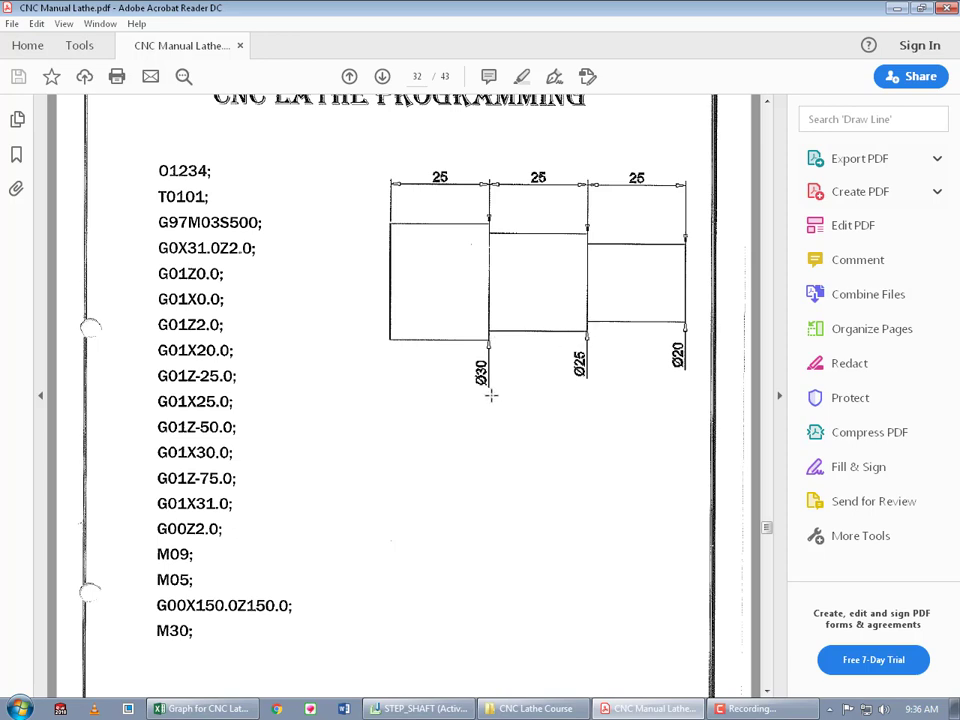
Bring the Creo STEP_SHAFT turning model to the front and reorder the taskbar buttons
{"action": "left_click", "coordinate": [420, 708]}
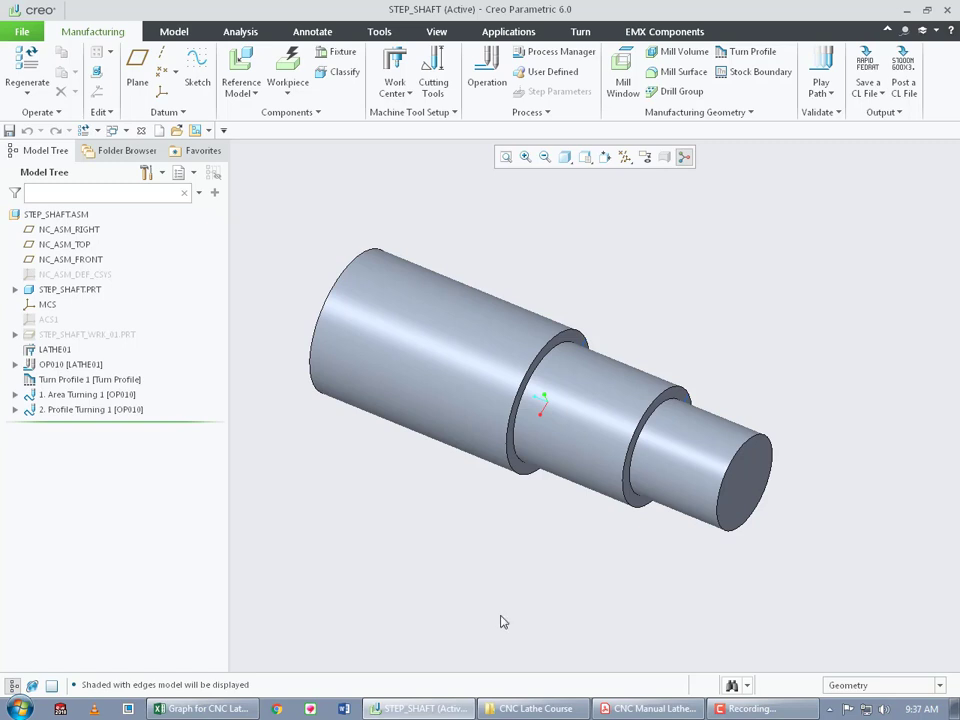
{"action": "left_click_drag", "start_coordinate": [205, 709], "coordinate": [465, 712]}
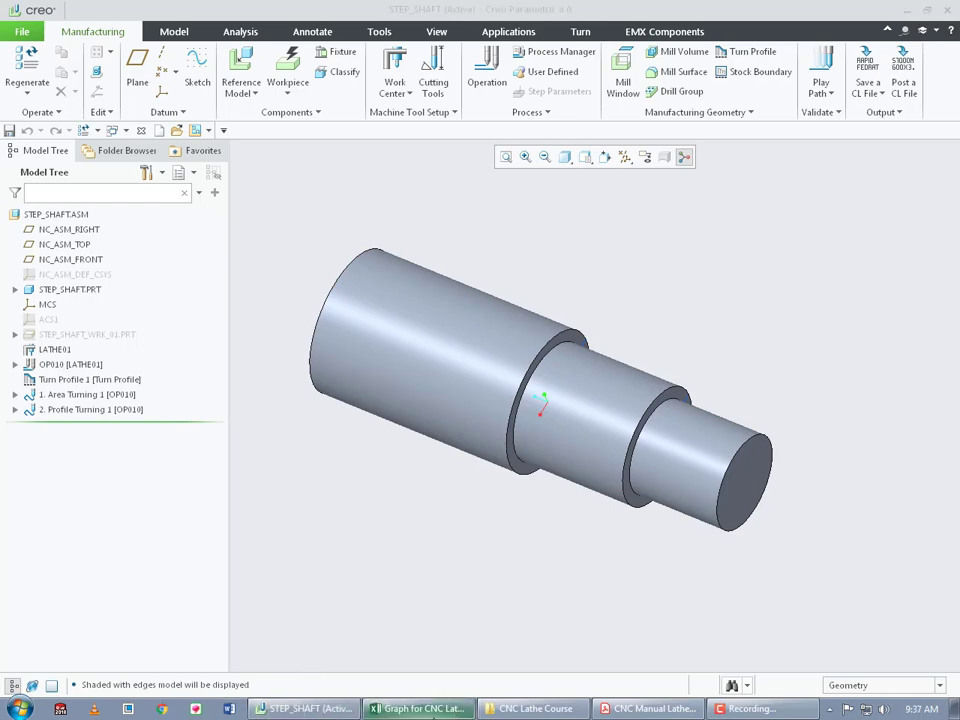
Switch to the 'Graph for CNC Lathe' workbook showing the plotted points and coordinate tables
{"action": "left_click", "coordinate": [460, 709]}
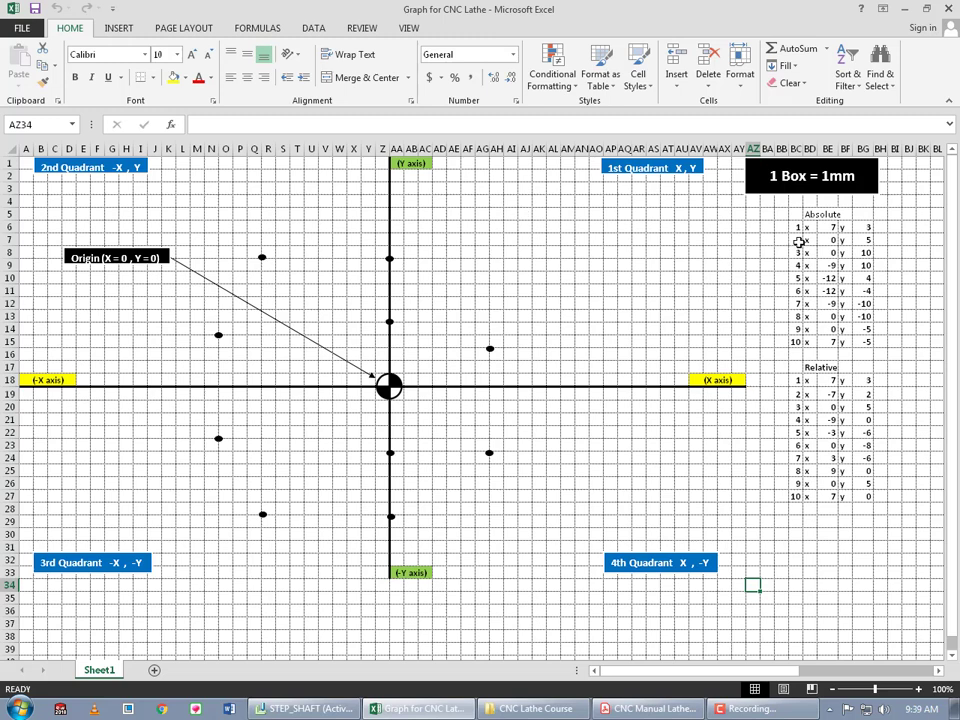
{"action": "left_click", "coordinate": [791, 212]}
{"action": "left_click", "coordinate": [815, 369]}
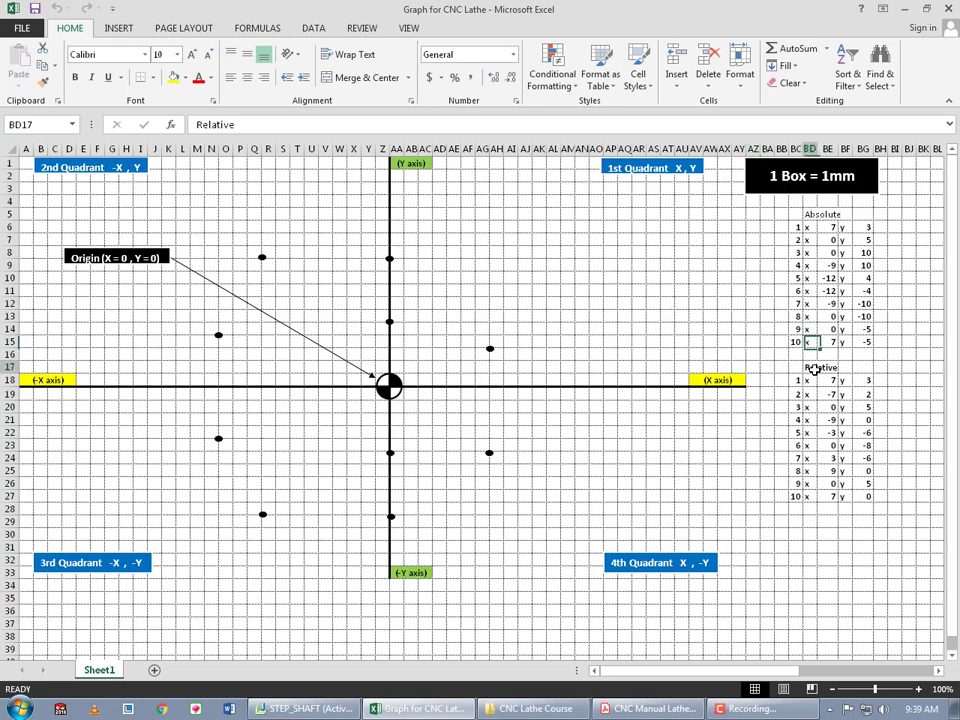
{"action": "mouse_move", "coordinate": [792, 212]}
{"action": "left_mouse_down"}
{"action": "mouse_move", "coordinate": [880, 578]}
{"action": "mouse_move", "coordinate": [872, 499]}
{"action": "left_mouse_up"}
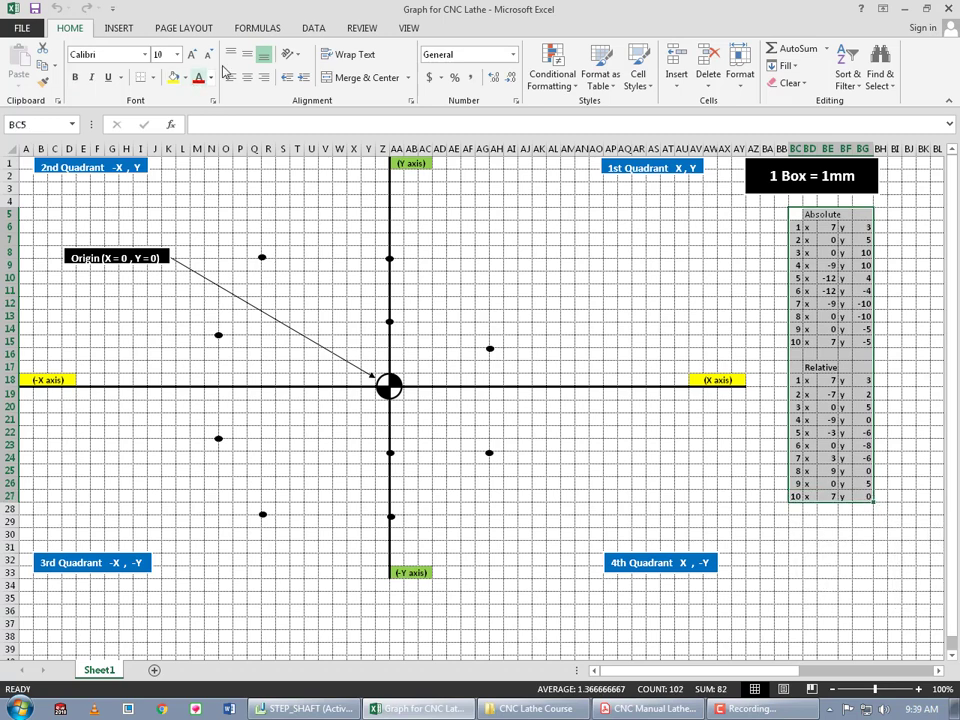
{"action": "left_click", "coordinate": [74, 77]}
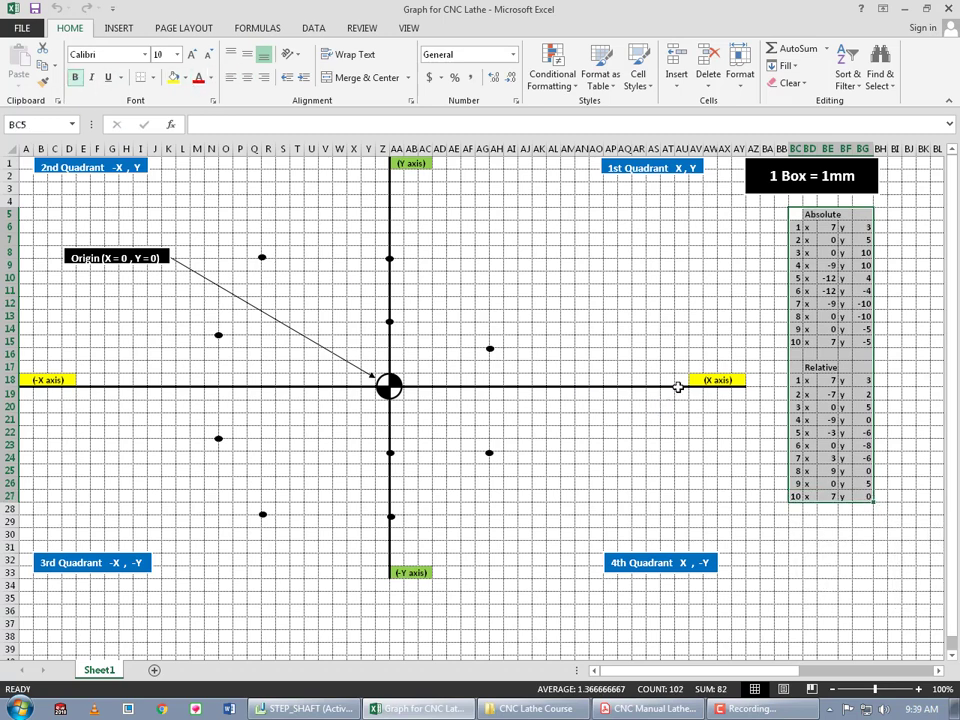
{"action": "left_click", "coordinate": [710, 304]}
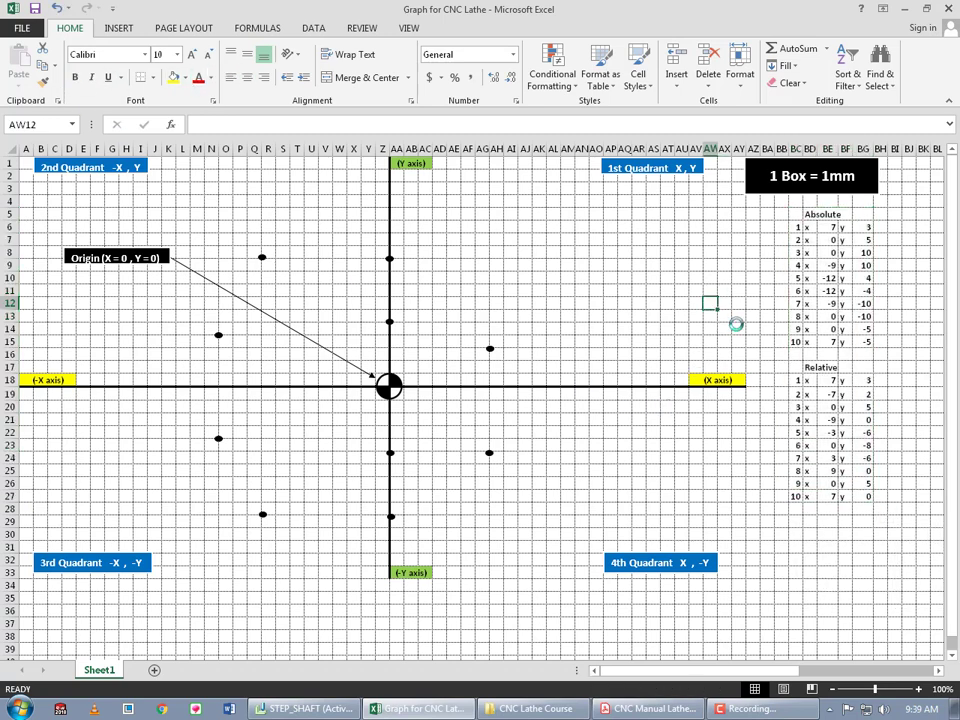
{"action": "left_click", "coordinate": [842, 216]}
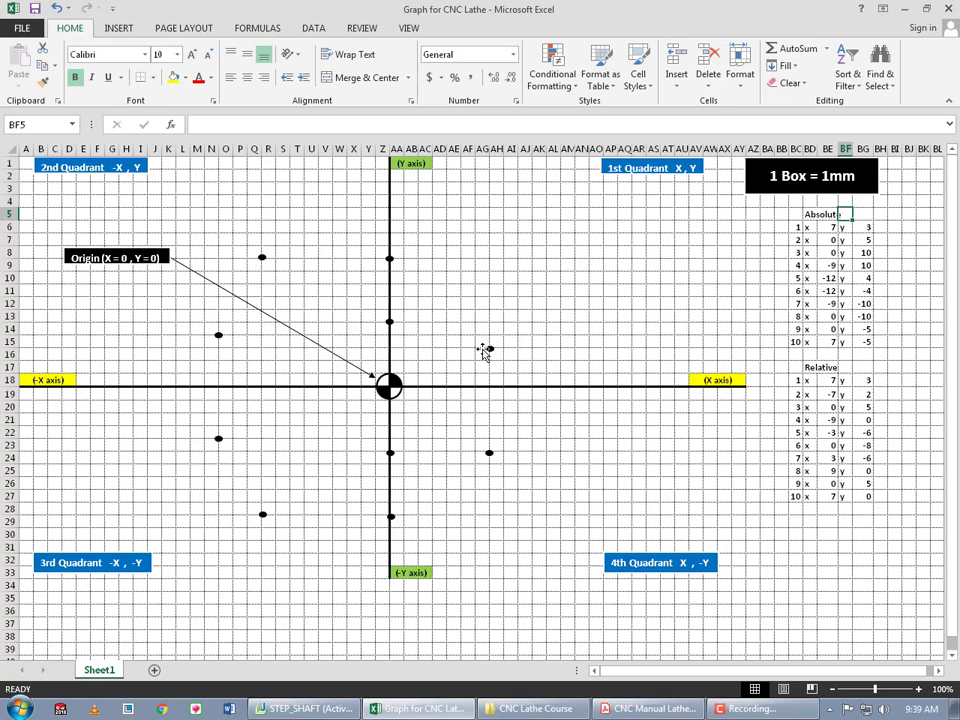
{"action": "left_click", "coordinate": [486, 349]}
{"action": "key", "text": "Delete"}
{"action": "key", "text": "ctrl+z"}
{"action": "left_click", "coordinate": [818, 214]}
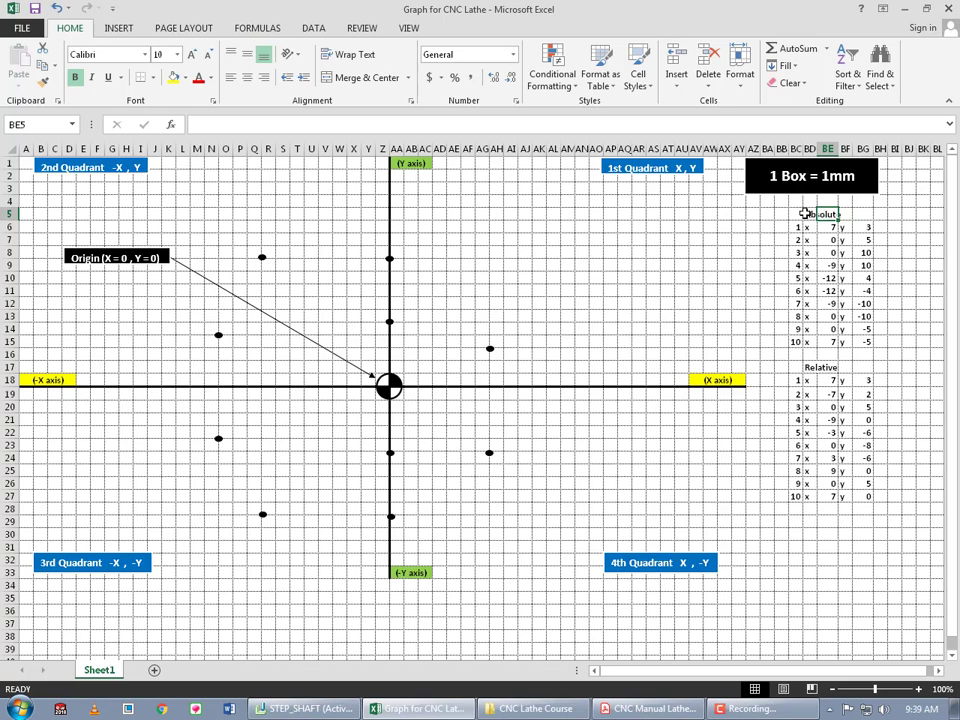
{"action": "left_click", "coordinate": [806, 214]}
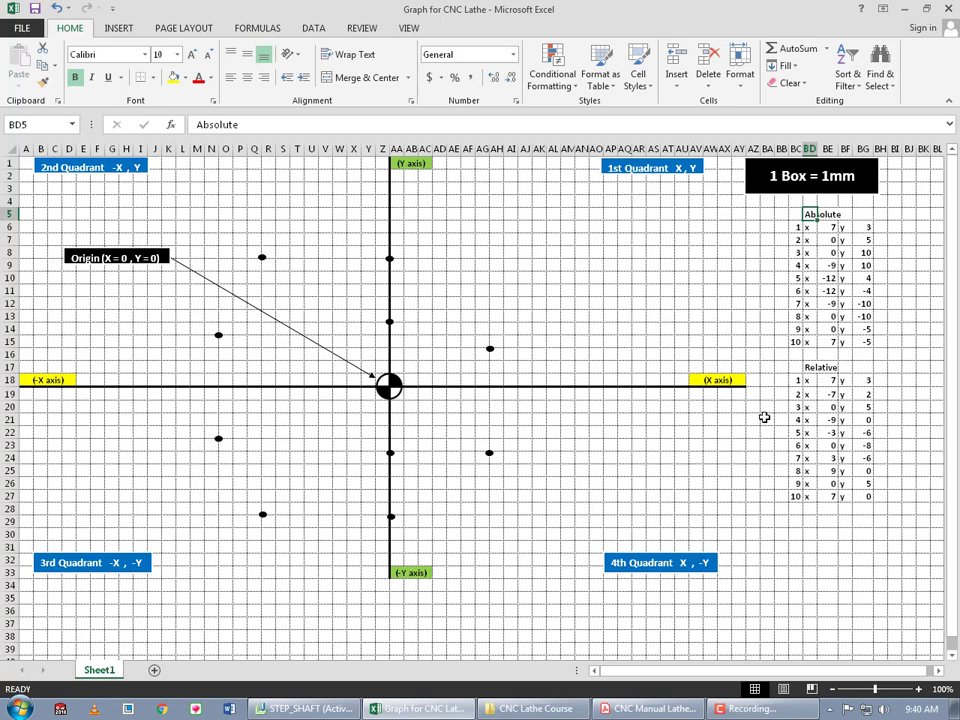
{"action": "left_click", "coordinate": [807, 367]}
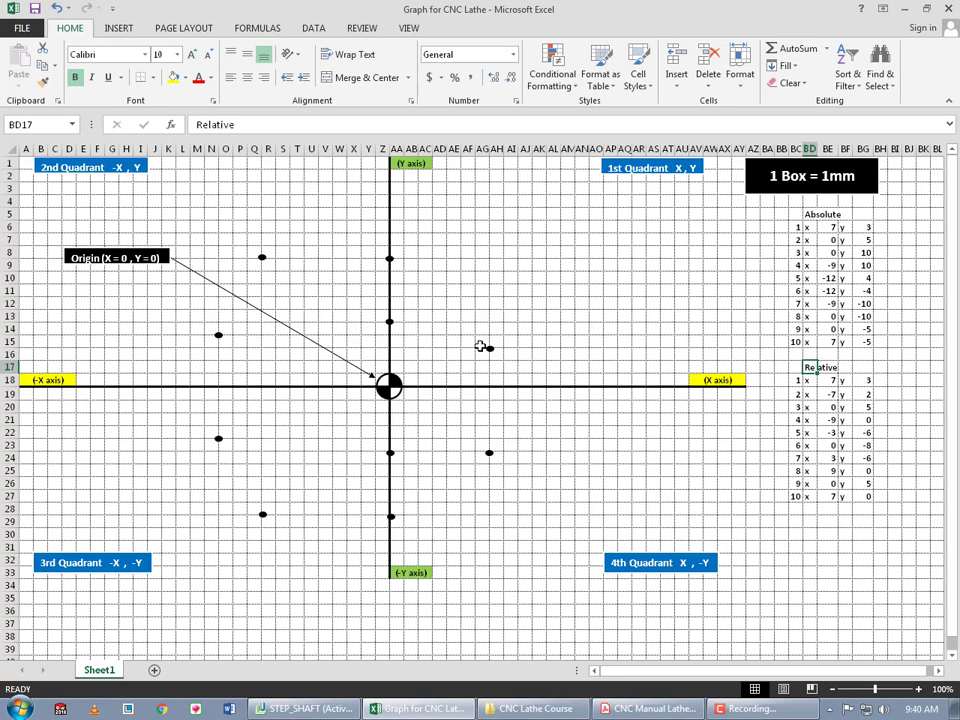
{"action": "left_click_drag", "start_coordinate": [480, 346], "coordinate": [489, 354]}
{"action": "left_click_drag", "start_coordinate": [489, 350], "coordinate": [489, 349]}
{"action": "left_click", "coordinate": [413, 381]}
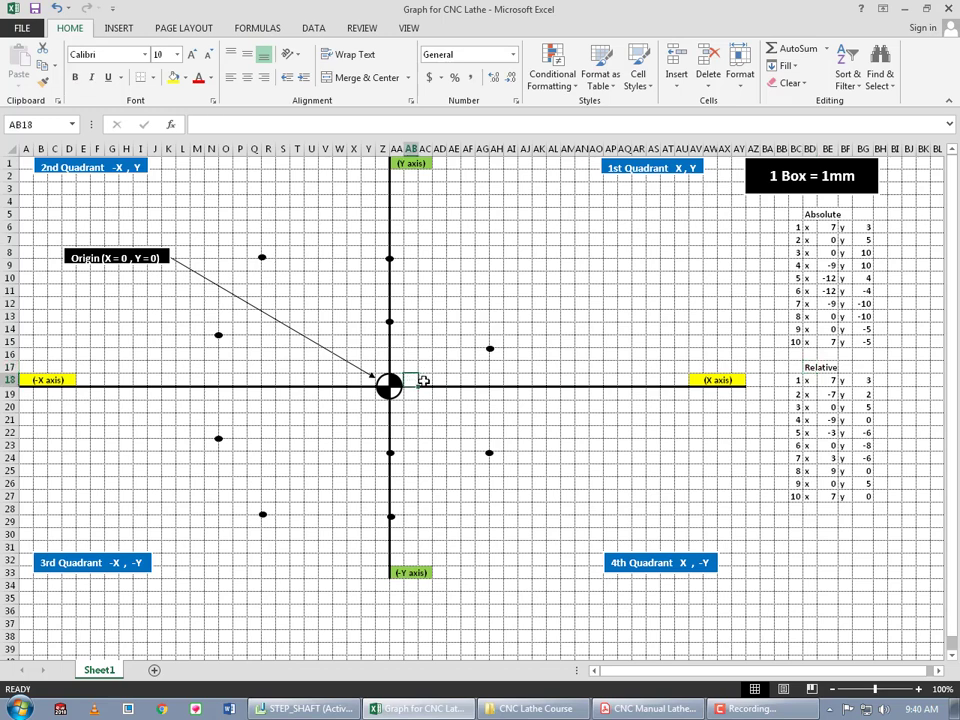
{"action": "left_click", "coordinate": [424, 381]}
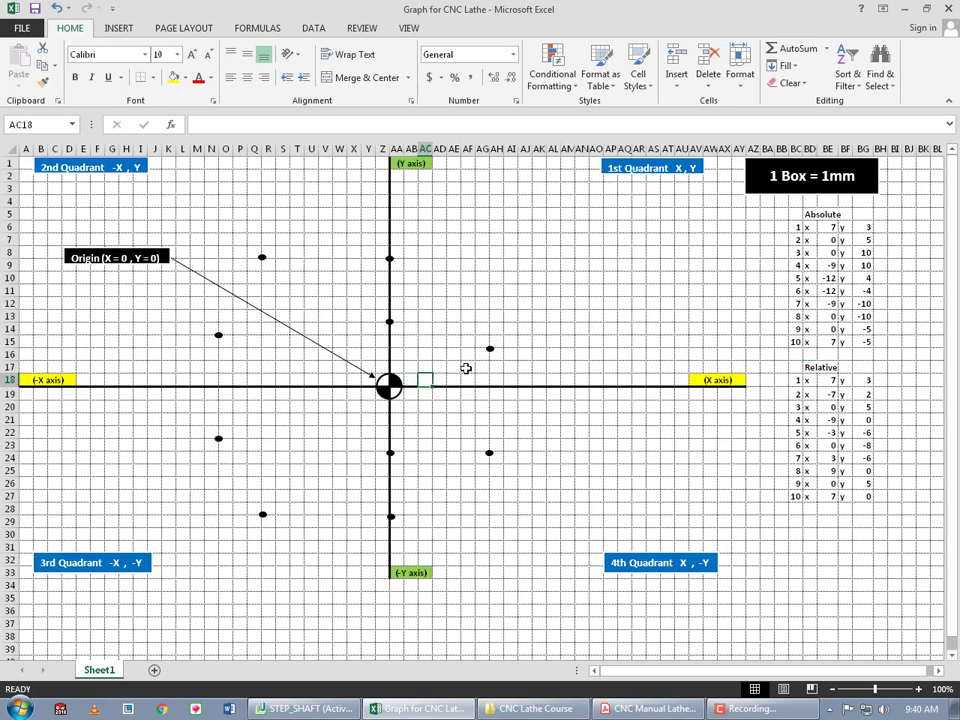
{"action": "left_click", "coordinate": [411, 381]}
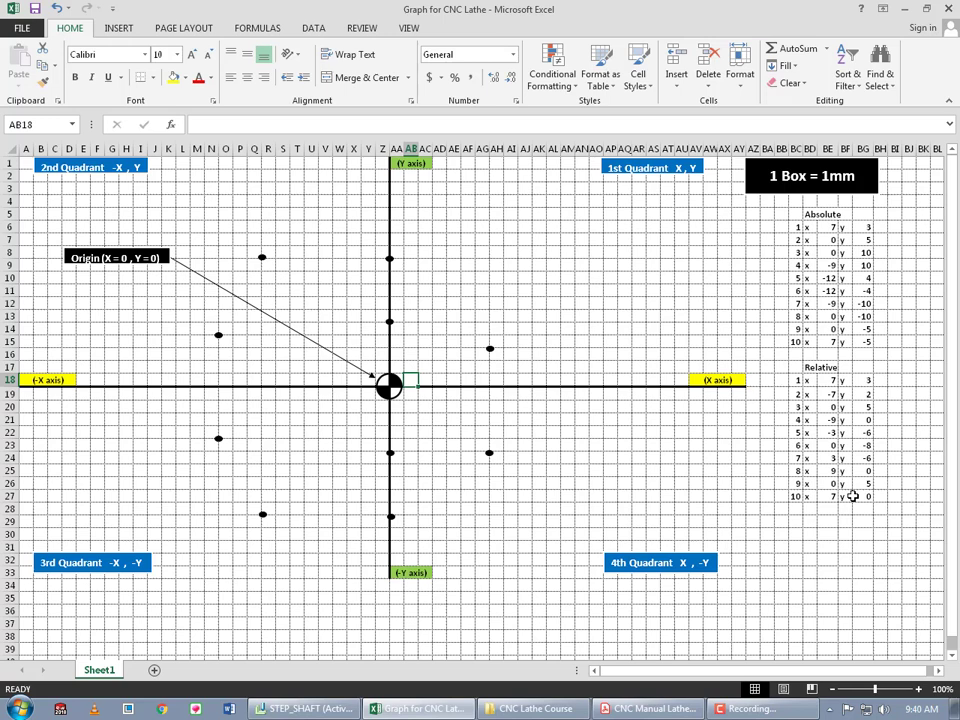
{"action": "key", "text": "Left"}
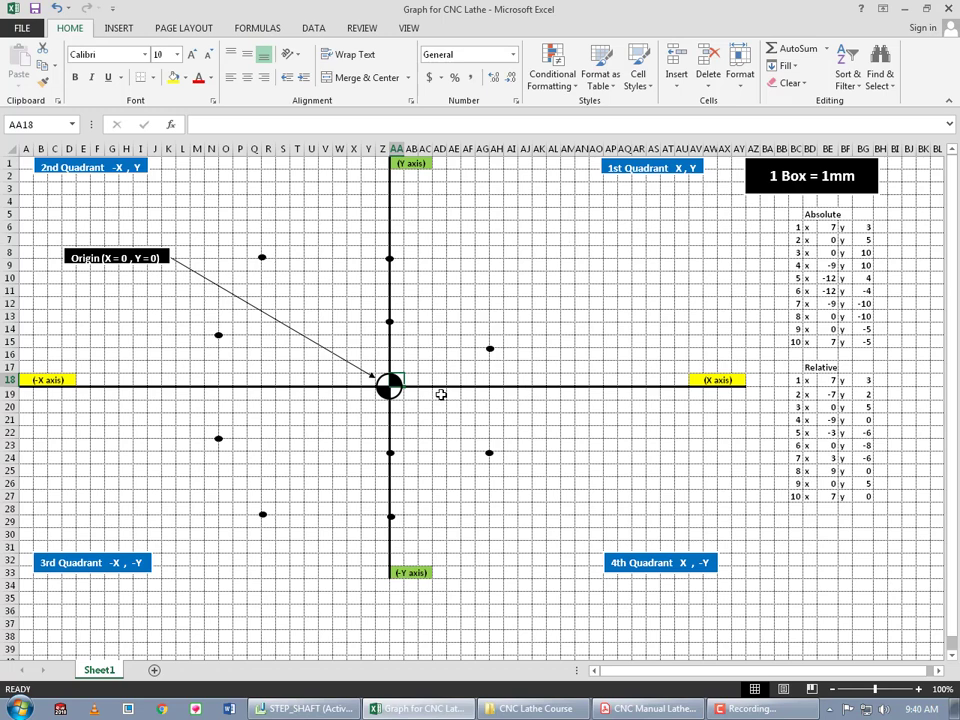
{"action": "left_click", "coordinate": [410, 341]}
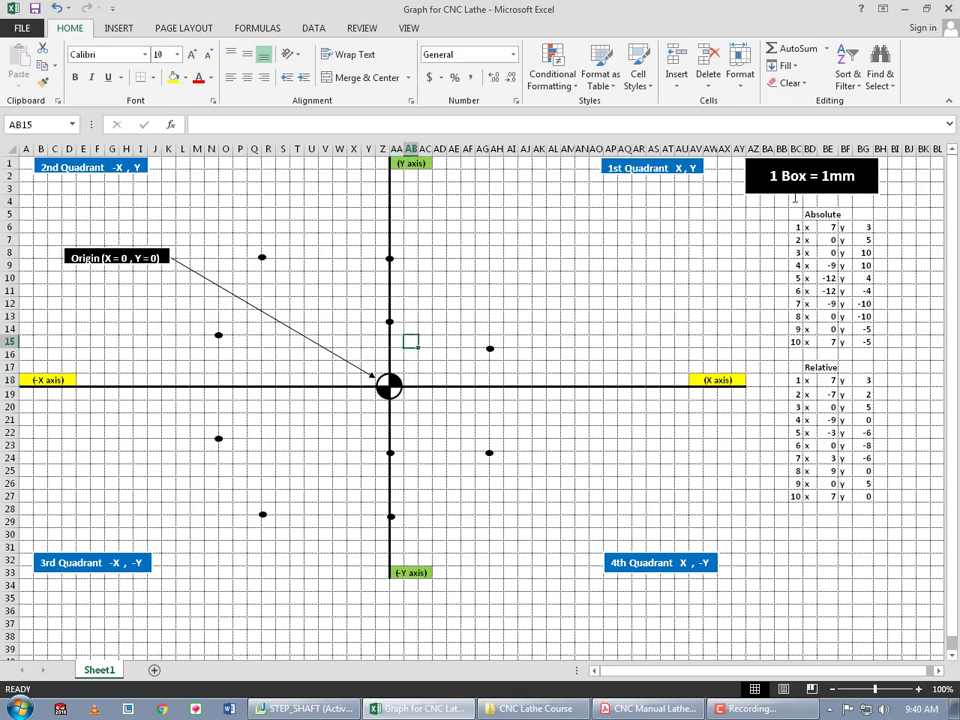
{"action": "left_click", "coordinate": [399, 381]}
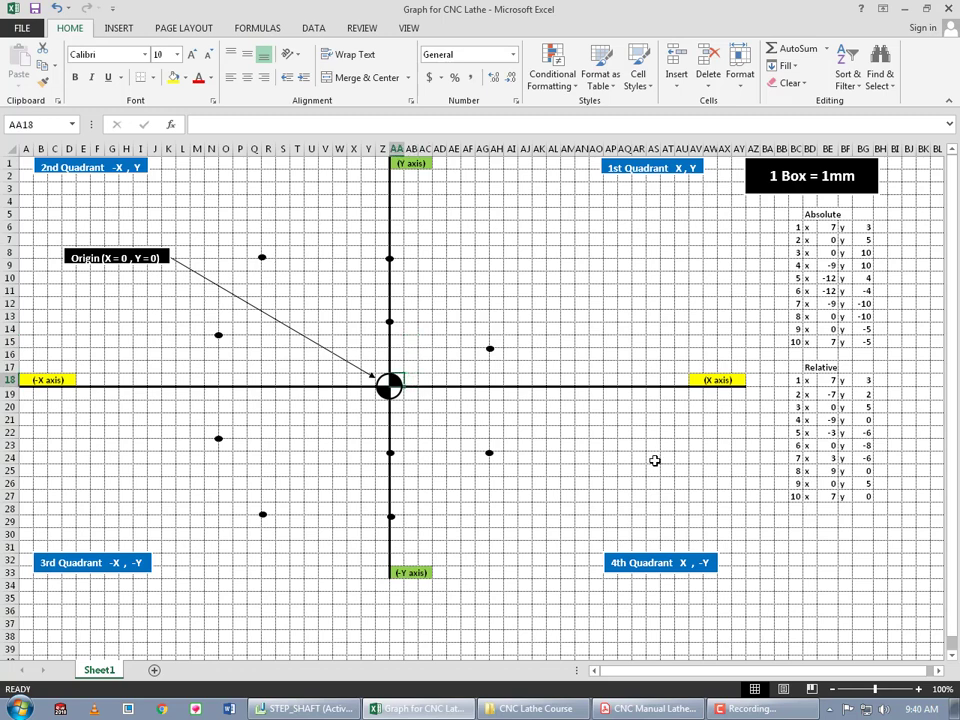
{"action": "key", "text": "Right"}
{"action": "key", "text": "Right"}
{"action": "key", "text": "Right"}
{"action": "key", "text": "Right"}
{"action": "key", "text": "Right"}
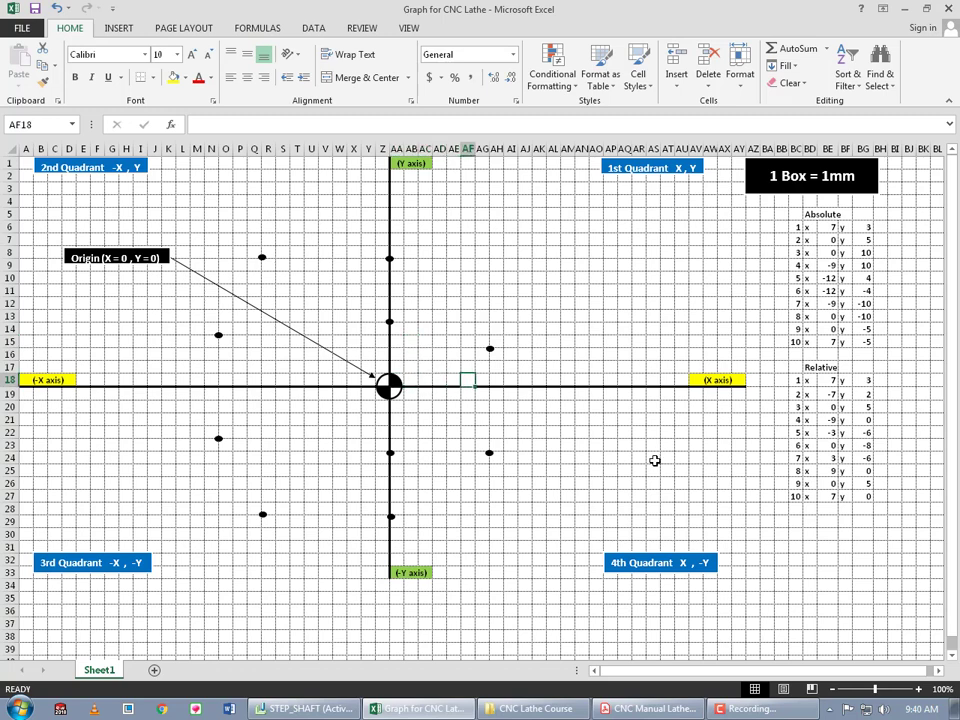
{"action": "key", "text": "Right"}
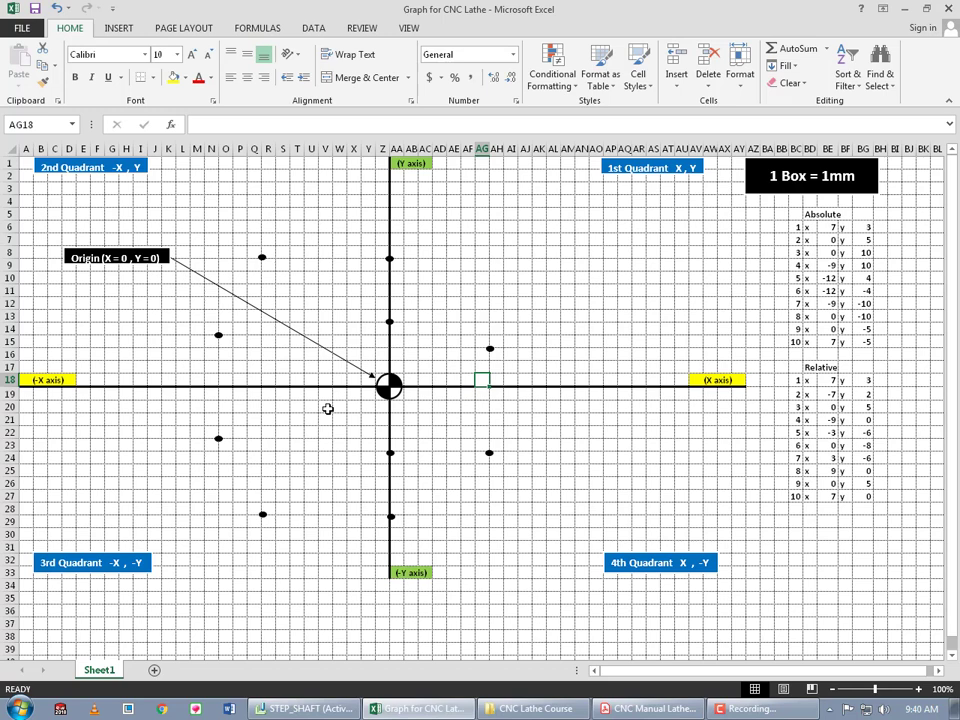
{"action": "key", "text": "Up"}
{"action": "key", "text": "Up"}
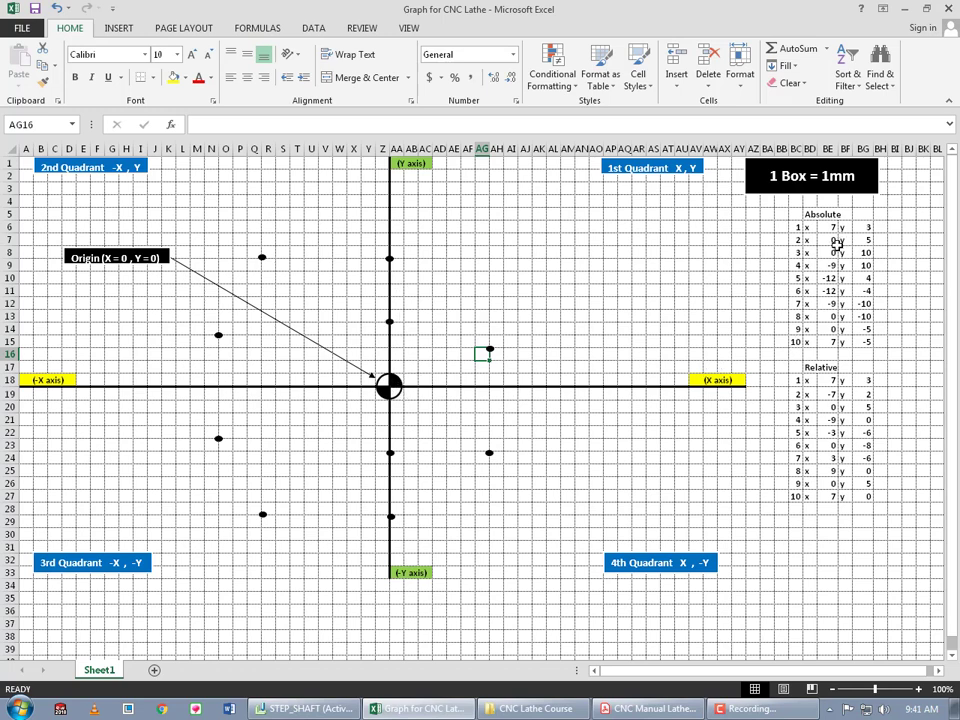
{"action": "key", "text": "Down"}
{"action": "key", "text": "Down"}
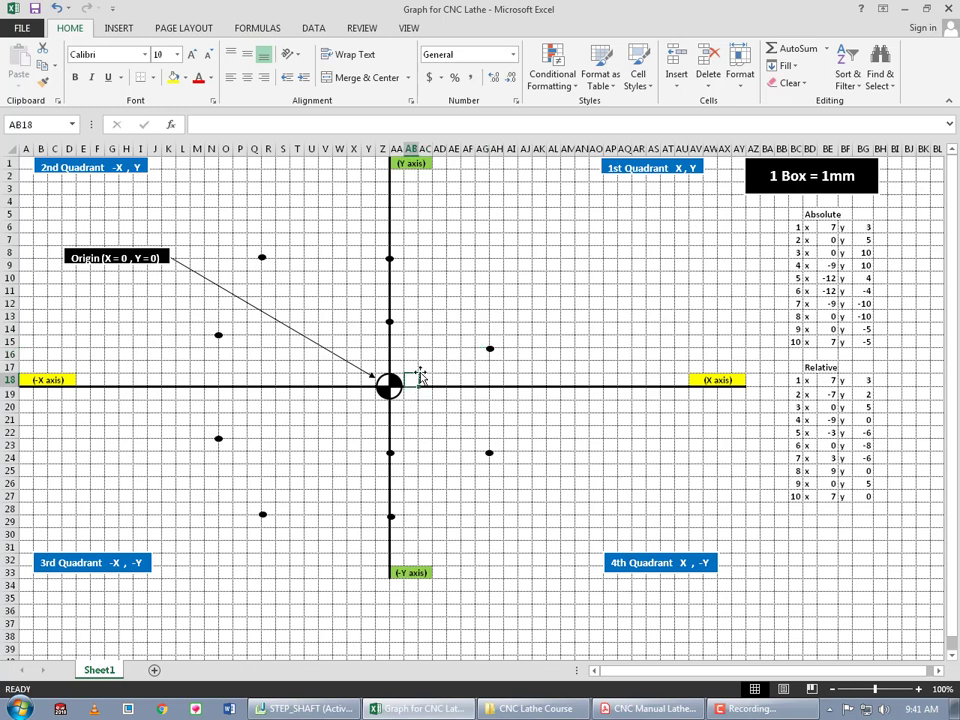
{"action": "key", "text": "Left"}
{"action": "key", "text": "Left"}
{"action": "key", "text": "Left"}
{"action": "key", "text": "Up"}
{"action": "key", "text": "Up"}
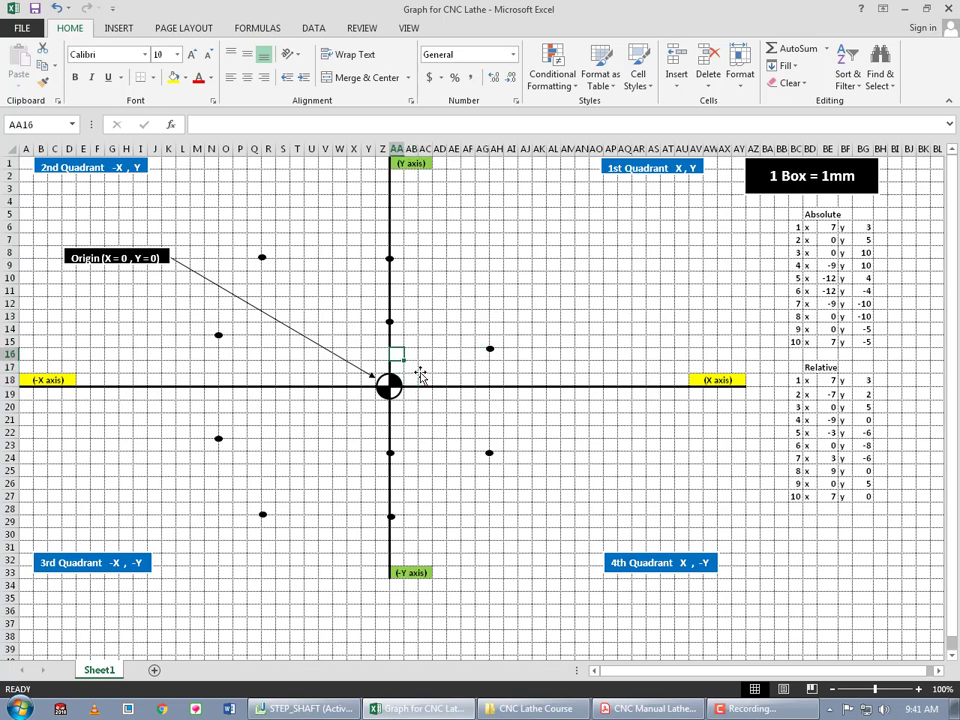
{"action": "key", "text": "Up"}
{"action": "key", "text": "Up"}
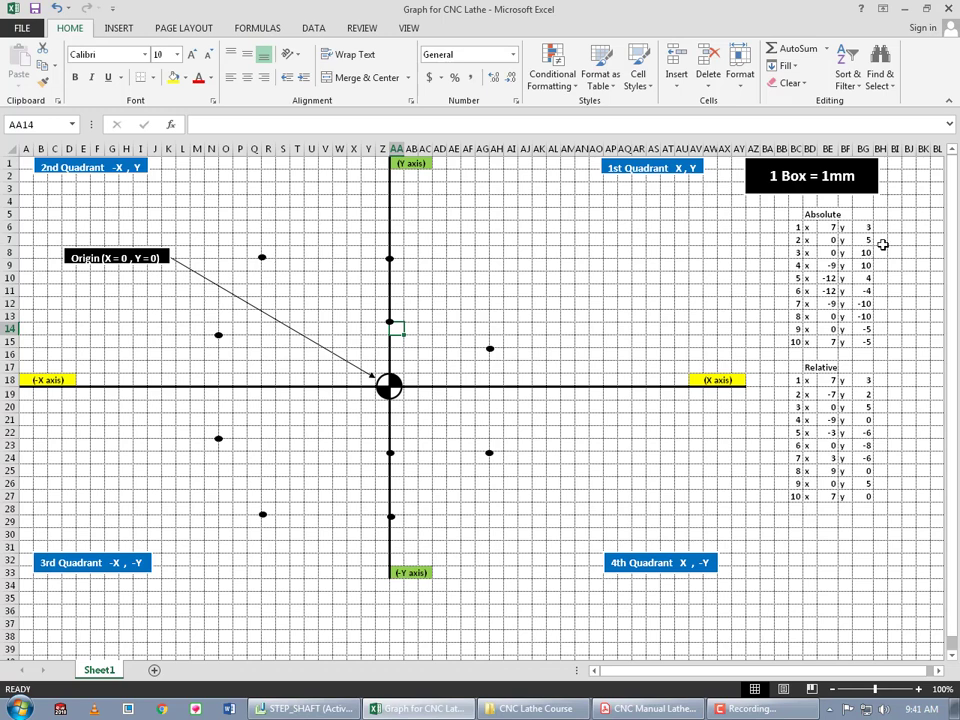
{"action": "left_click", "coordinate": [885, 242]}
{"action": "key", "text": "Left"}
{"action": "key", "text": "Down"}
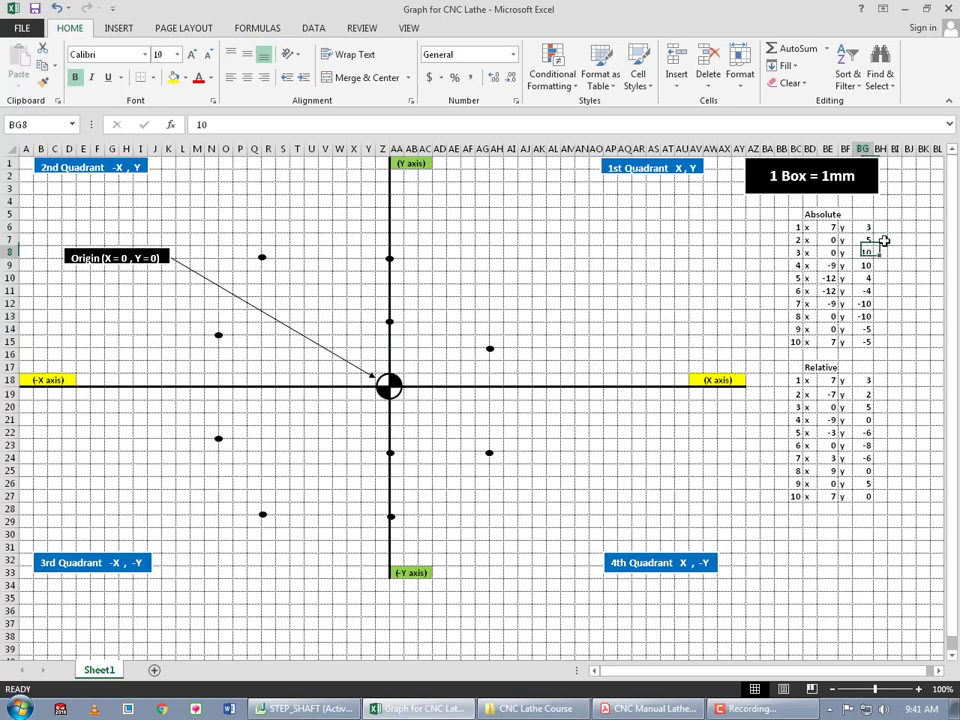
{"action": "key", "text": "Up"}
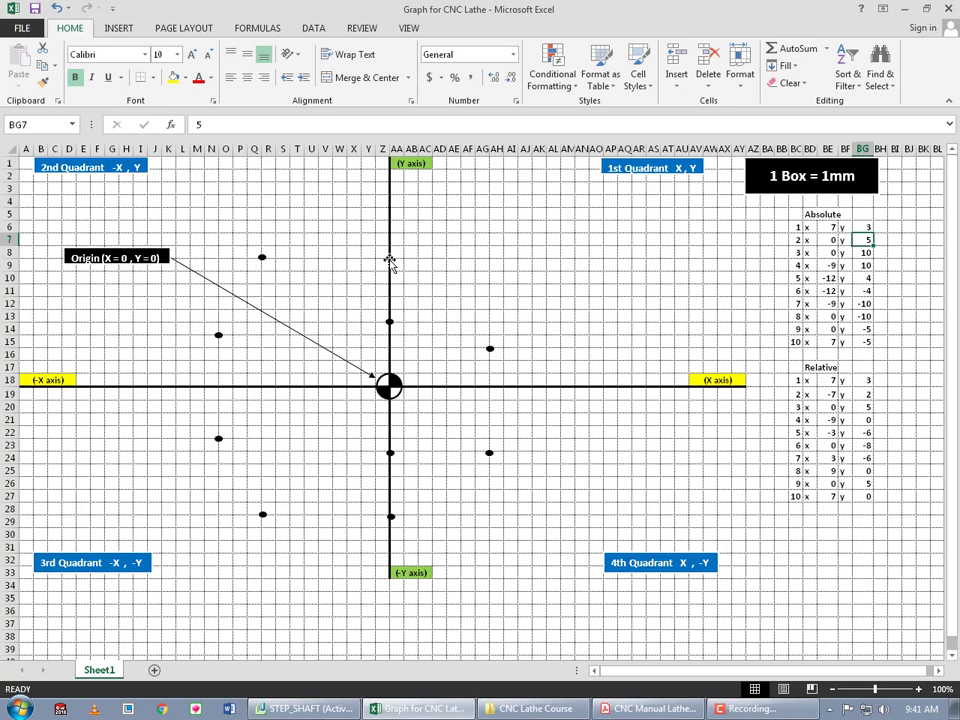
{"action": "left_click", "coordinate": [416, 385]}
{"action": "key", "text": "Left"}
{"action": "key", "text": "Up"}
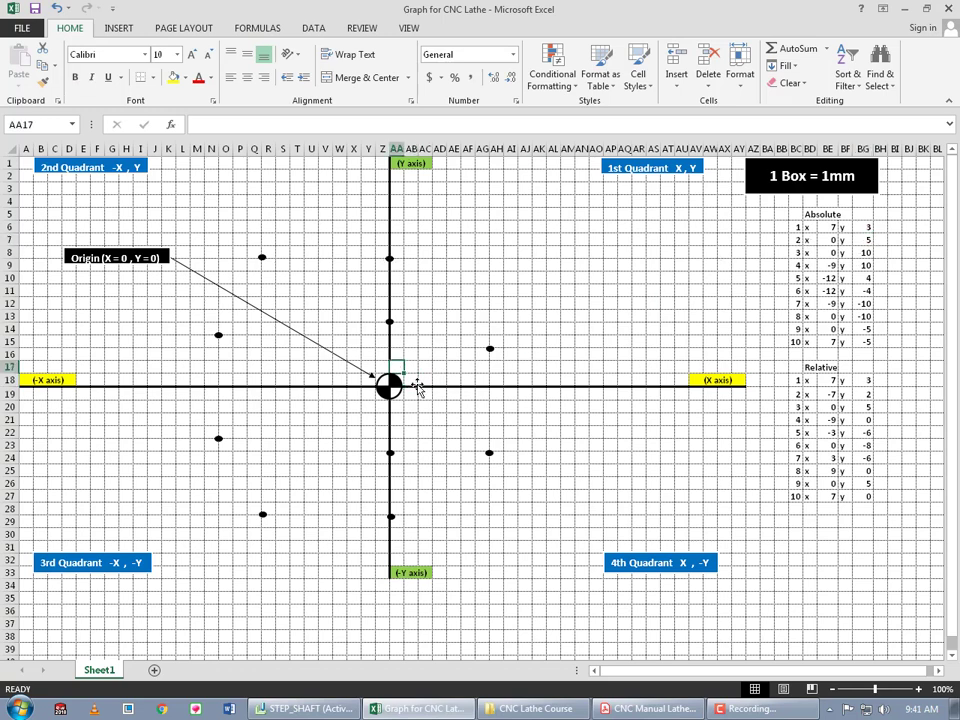
{"action": "key", "text": "Up"}
{"action": "key", "text": "Up"}
{"action": "key", "text": "Up"}
{"action": "key", "text": "Up"}
{"action": "key", "text": "Up"}
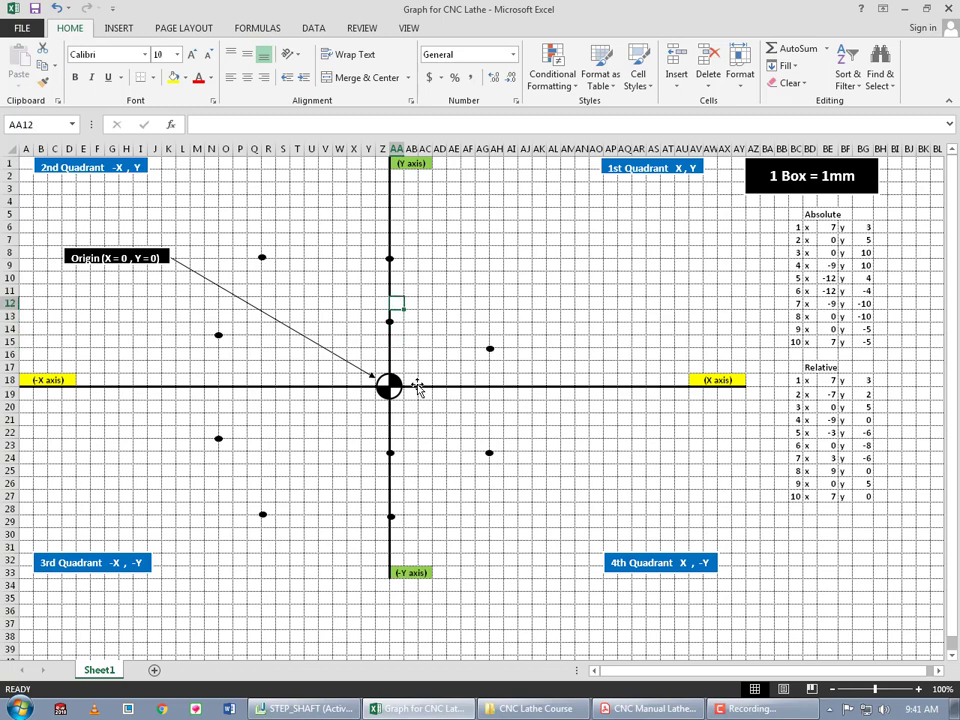
{"action": "key", "text": "Up"}
{"action": "key", "text": "Up"}
{"action": "key", "text": "Up"}
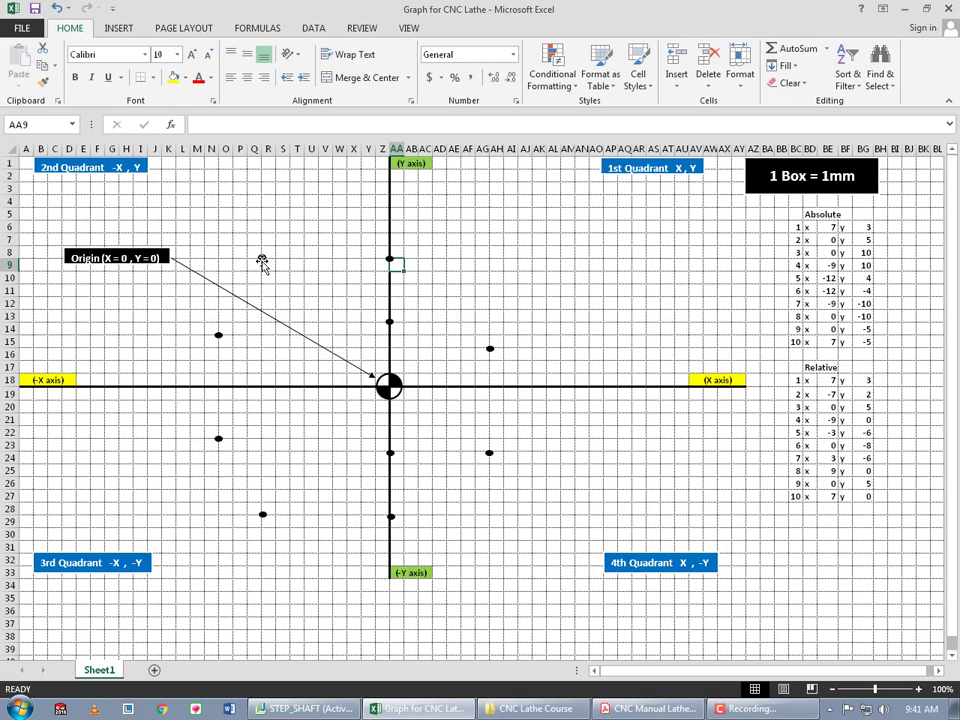
{"action": "key", "text": "Down"}
{"action": "key", "text": "Down"}
{"action": "key", "text": "Down"}
{"action": "key", "text": "Down"}
{"action": "key", "text": "Down"}
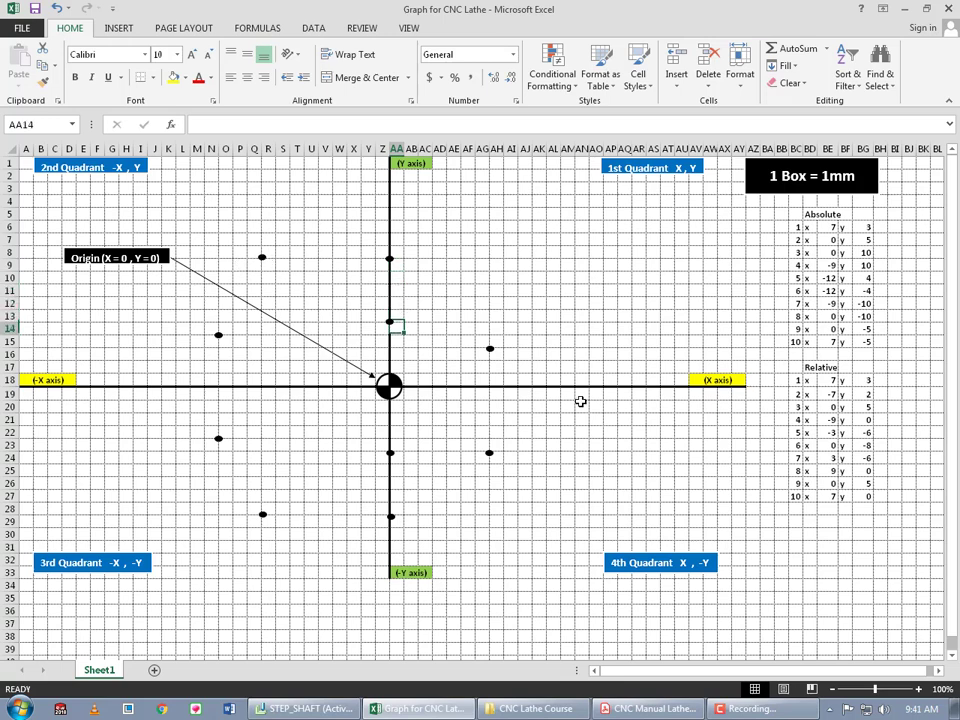
{"action": "key", "text": "Down"}
{"action": "key", "text": "Down"}
{"action": "key", "text": "Down"}
{"action": "key", "text": "Down"}
{"action": "key", "text": "Left"}
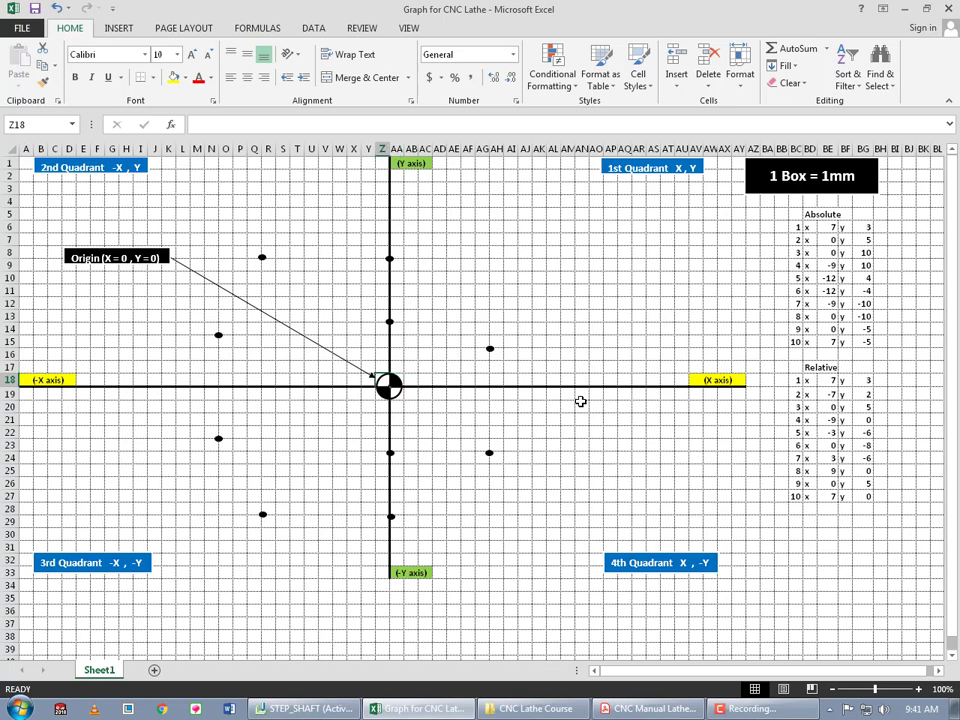
{"action": "key", "text": "Left"}
{"action": "key", "text": "Left"}
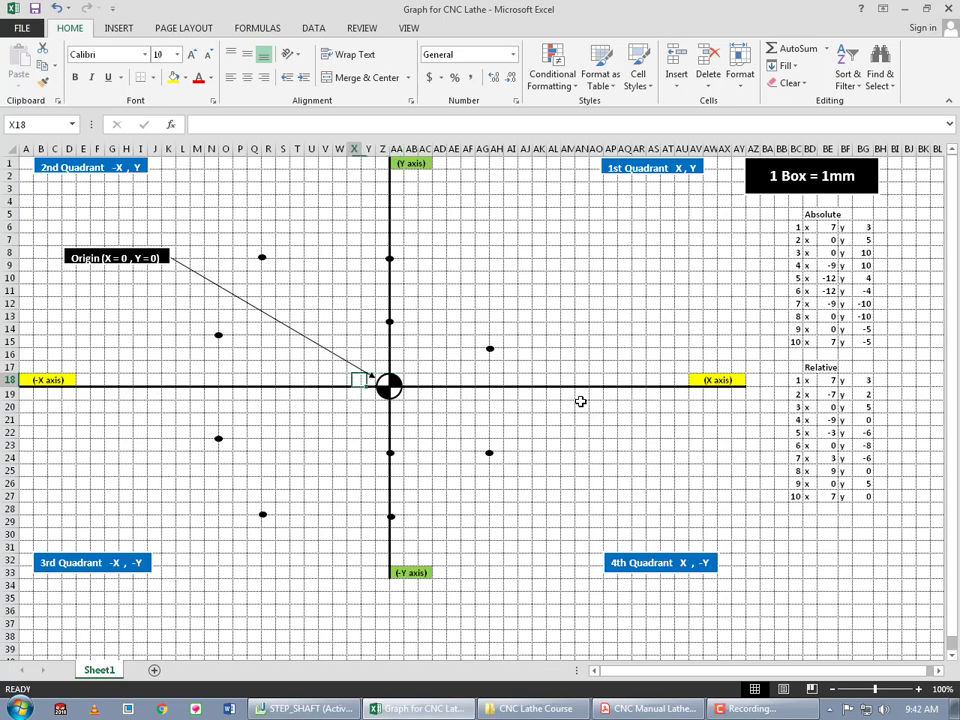
{"action": "key", "text": "Left"}
{"action": "key", "text": "Left"}
{"action": "key", "text": "Left"}
{"action": "key", "text": "Left"}
{"action": "key", "text": "Left"}
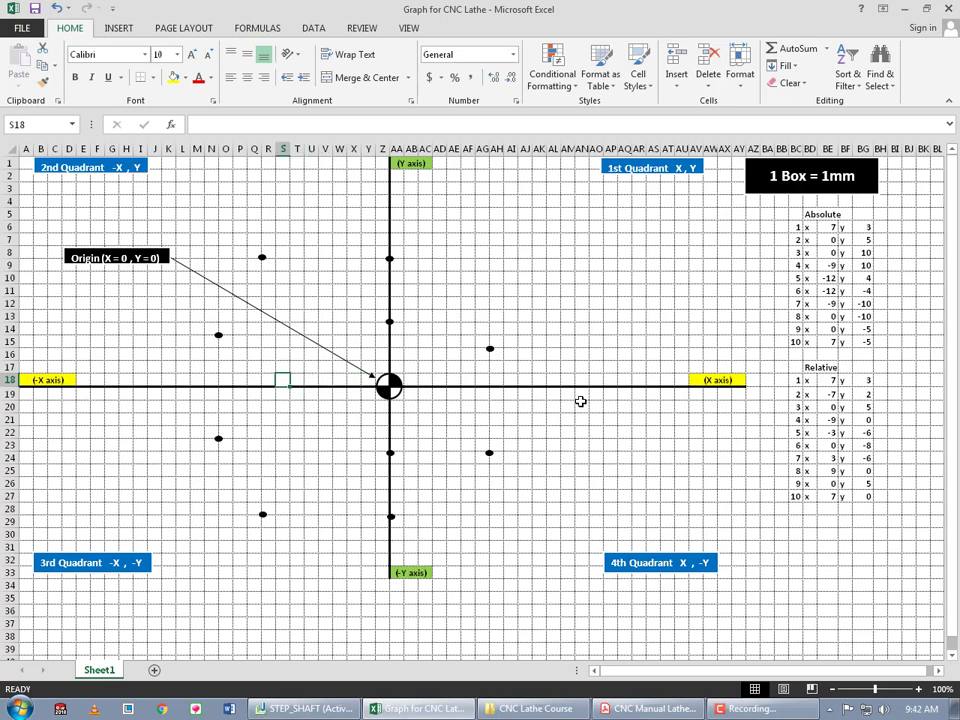
{"action": "key", "text": "Left"}
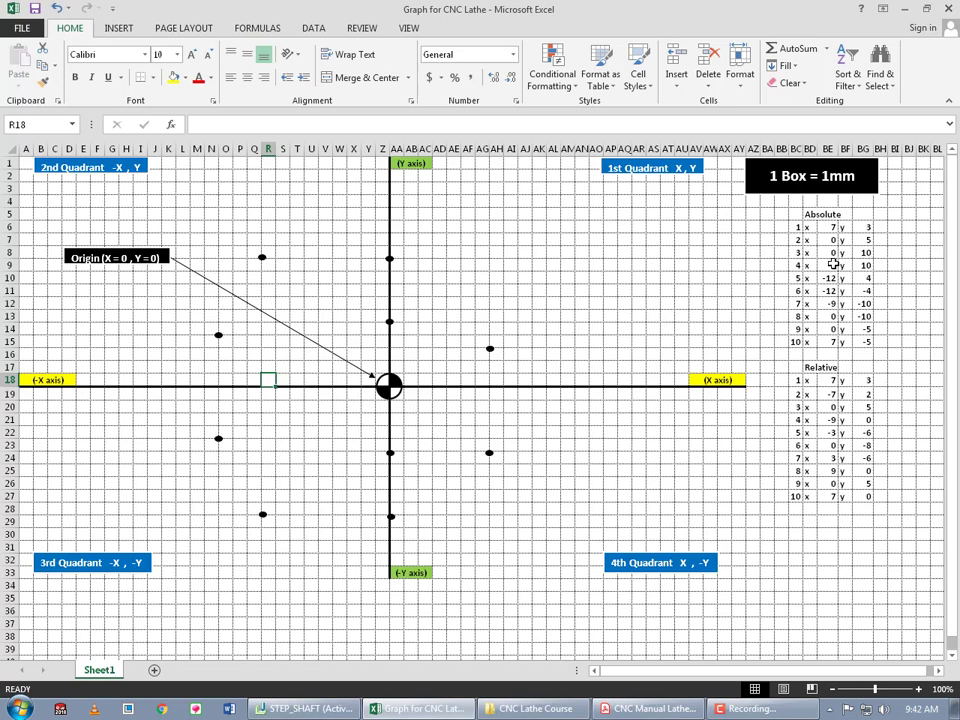
{"action": "key", "text": "Up"}
{"action": "key", "text": "Up"}
{"action": "key", "text": "Up"}
{"action": "key", "text": "Up"}
{"action": "key", "text": "Up"}
{"action": "key", "text": "Up"}
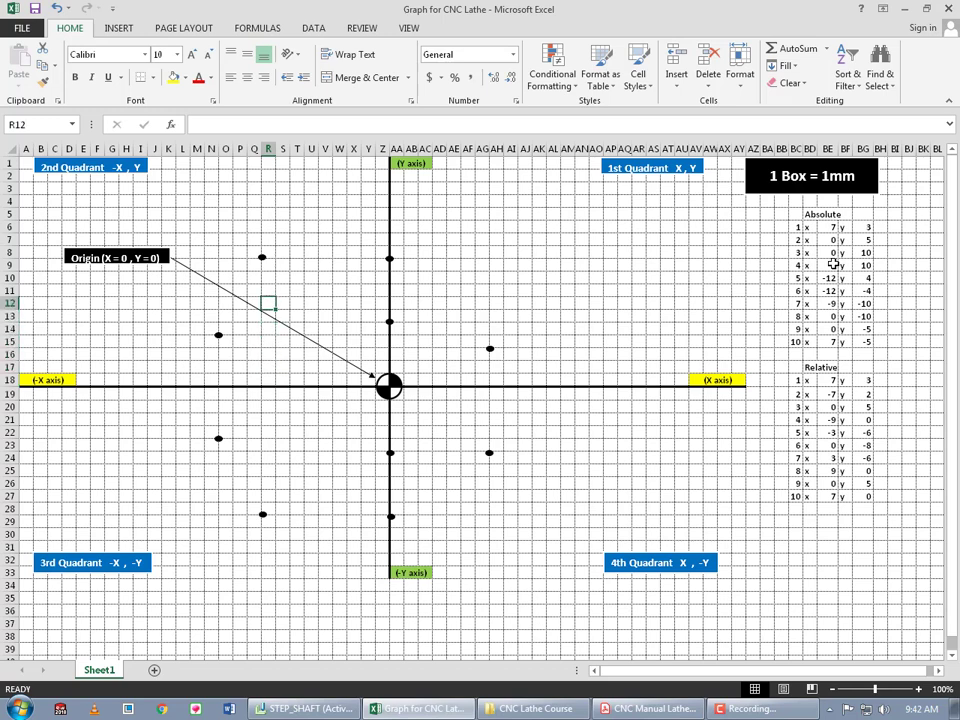
{"action": "key", "text": "Up"}
{"action": "key", "text": "Up"}
{"action": "key", "text": "Up"}
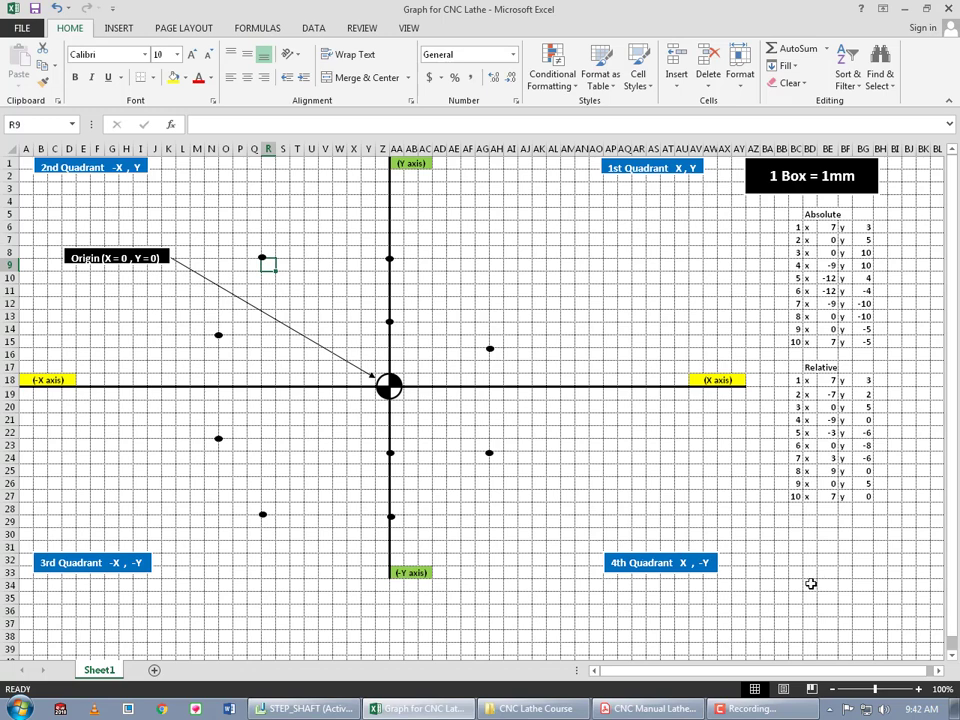
{"action": "left_click", "coordinate": [224, 340]}
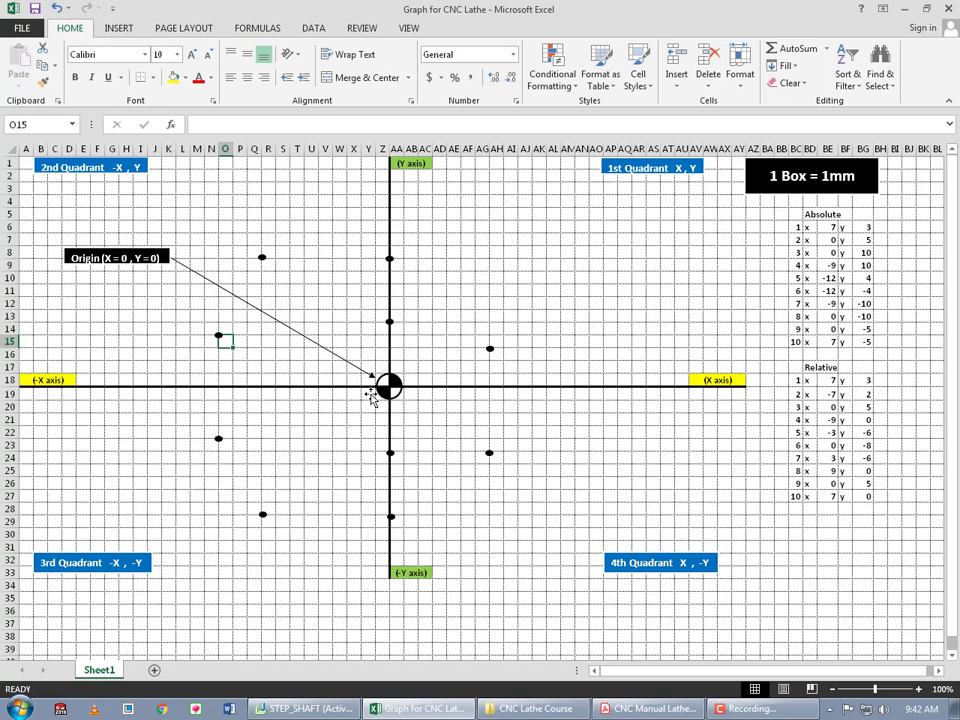
{"action": "key", "text": "Down"}
{"action": "key", "text": "Down"}
{"action": "key", "text": "Down"}
{"action": "key", "text": "Right"}
{"action": "key", "text": "Right"}
{"action": "key", "text": "Right"}
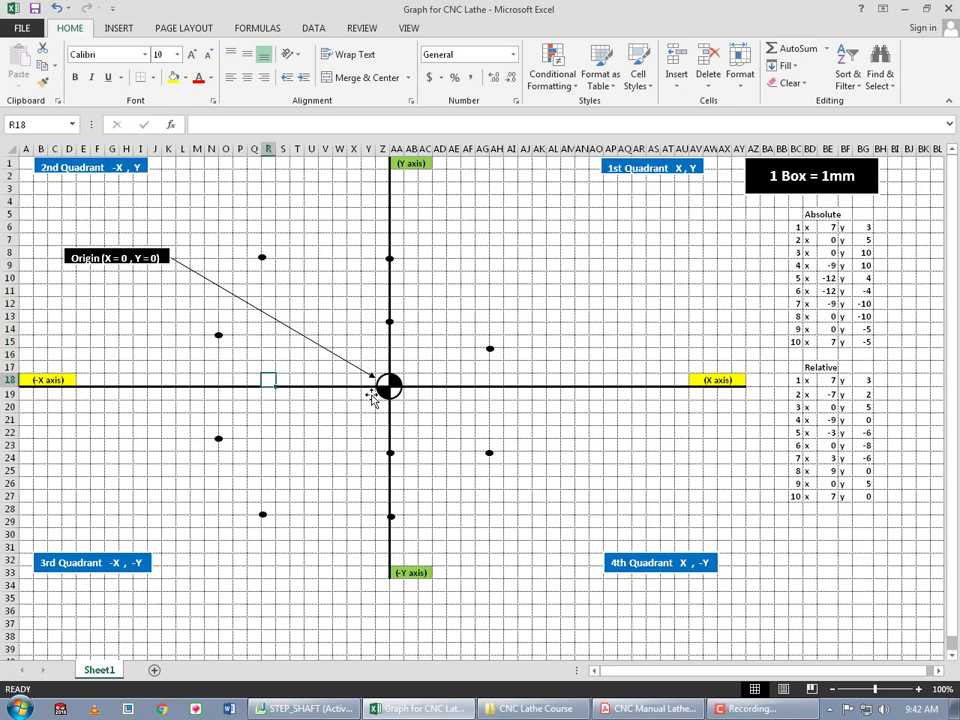
{"action": "key", "text": "Left"}
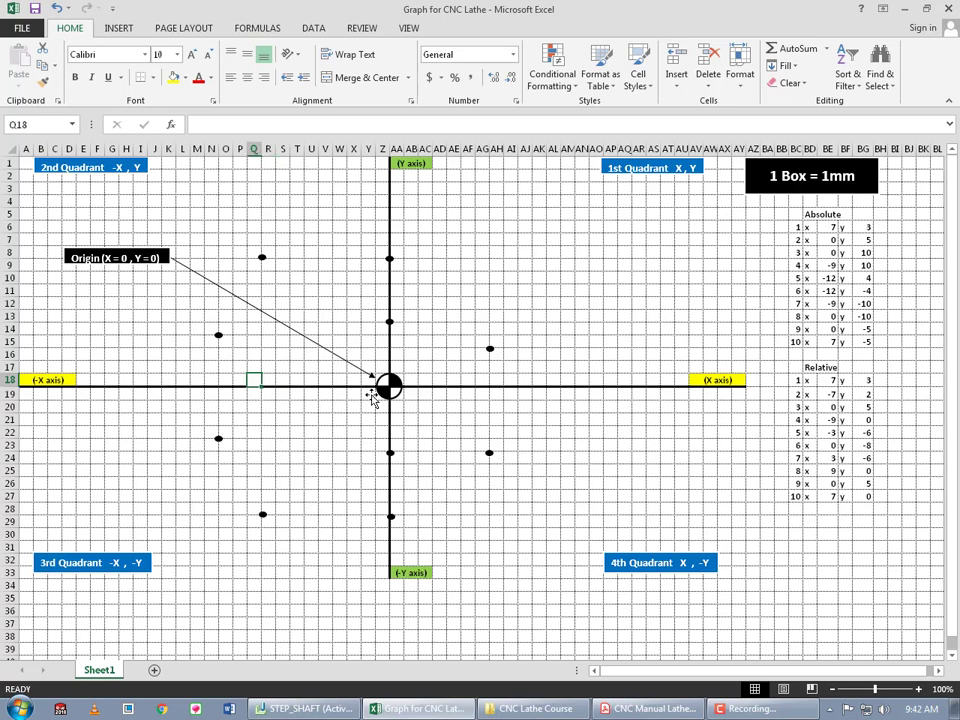
{"action": "key", "text": "Left"}
{"action": "key", "text": "Left"}
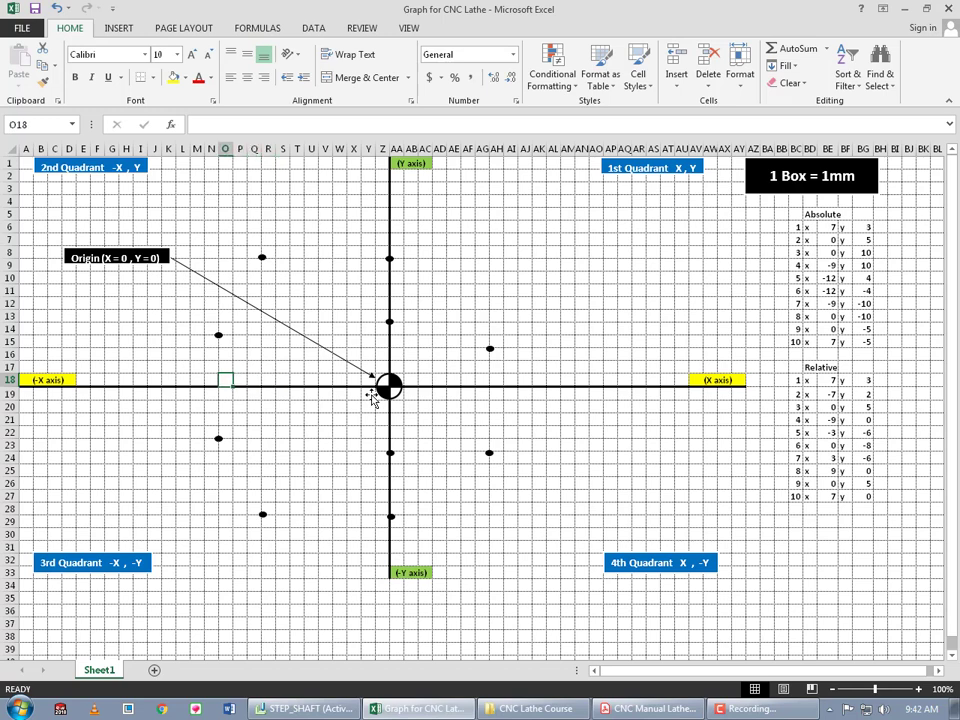
{"action": "left_click", "coordinate": [831, 277]}
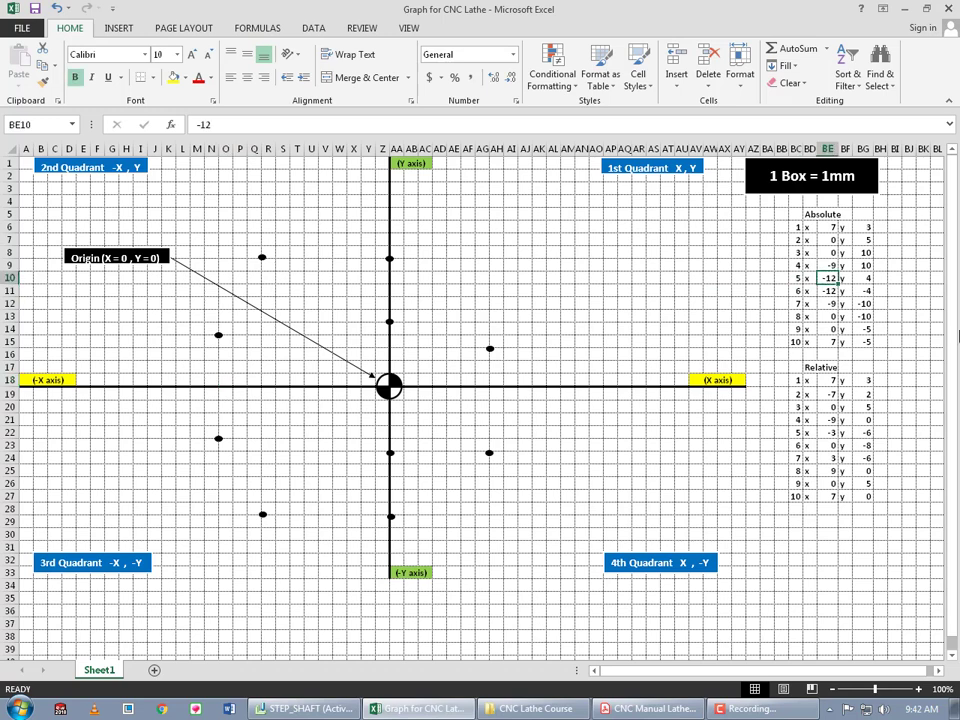
{"action": "left_click", "coordinate": [228, 379]}
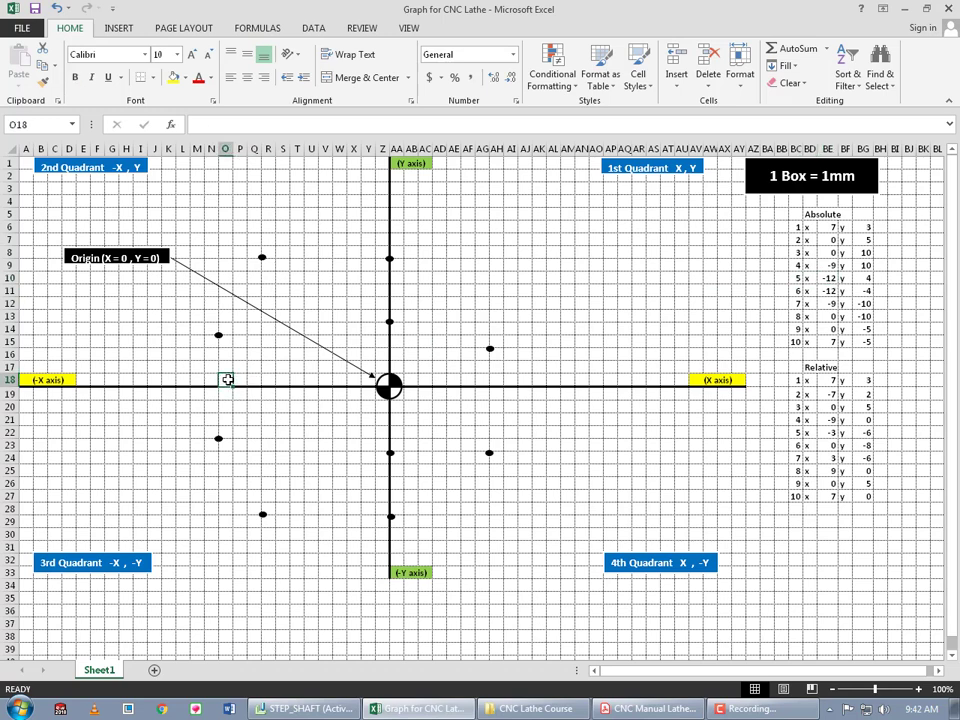
{"action": "key", "text": "Up"}
{"action": "key", "text": "Up"}
{"action": "key", "text": "Up"}
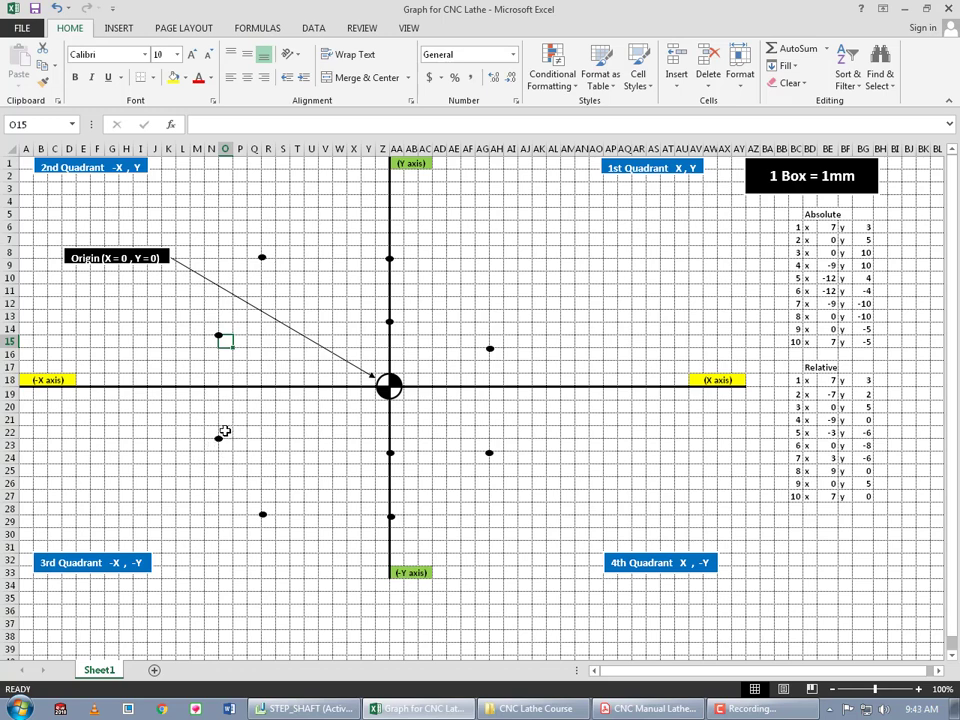
{"action": "left_click", "coordinate": [230, 393]}
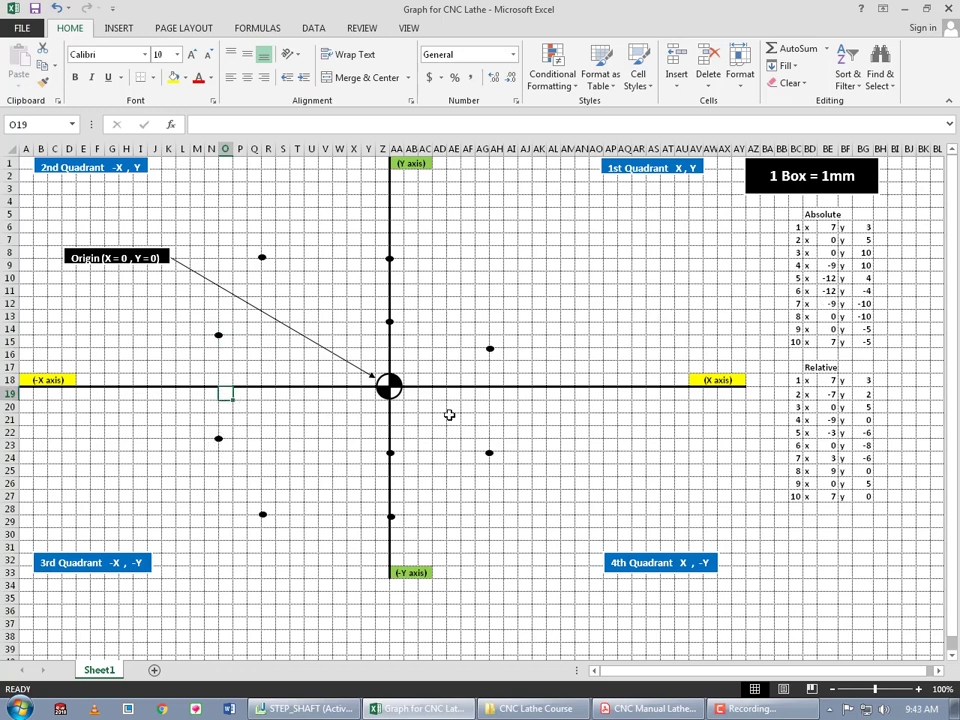
{"action": "key", "text": "Right"}
{"action": "key", "text": "Right"}
{"action": "key", "text": "Right"}
{"action": "key", "text": "Right"}
{"action": "key", "text": "Right"}
{"action": "key", "text": "Right"}
{"action": "key", "text": "Right"}
{"action": "key", "text": "Right"}
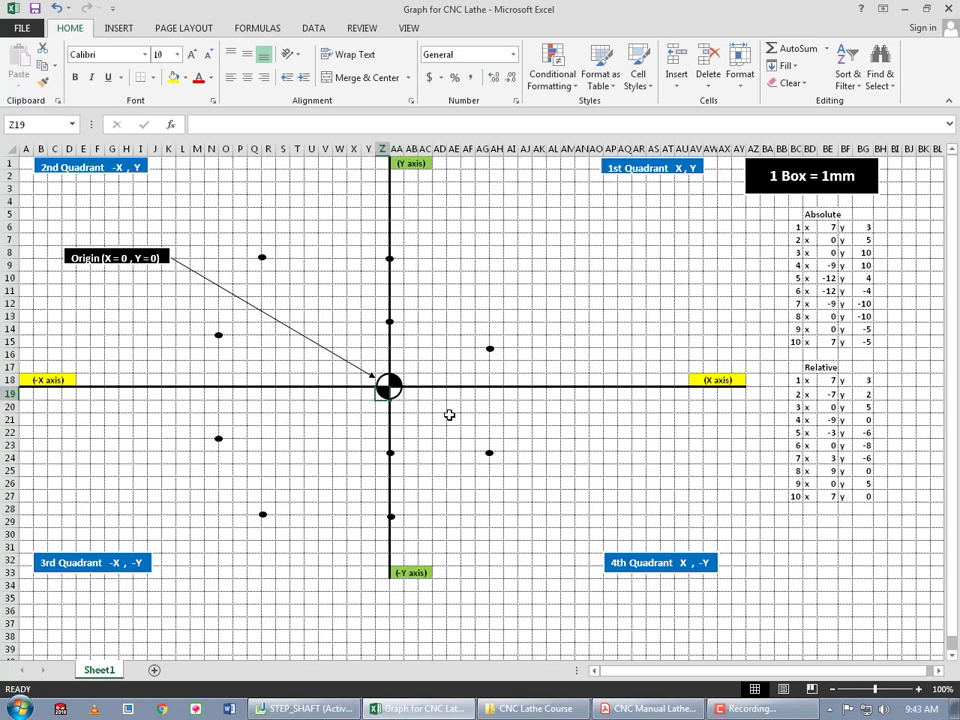
{"action": "key", "text": "Right"}
{"action": "key", "text": "Left"}
{"action": "key", "text": "Left"}
{"action": "key", "text": "Left"}
{"action": "key", "text": "Left"}
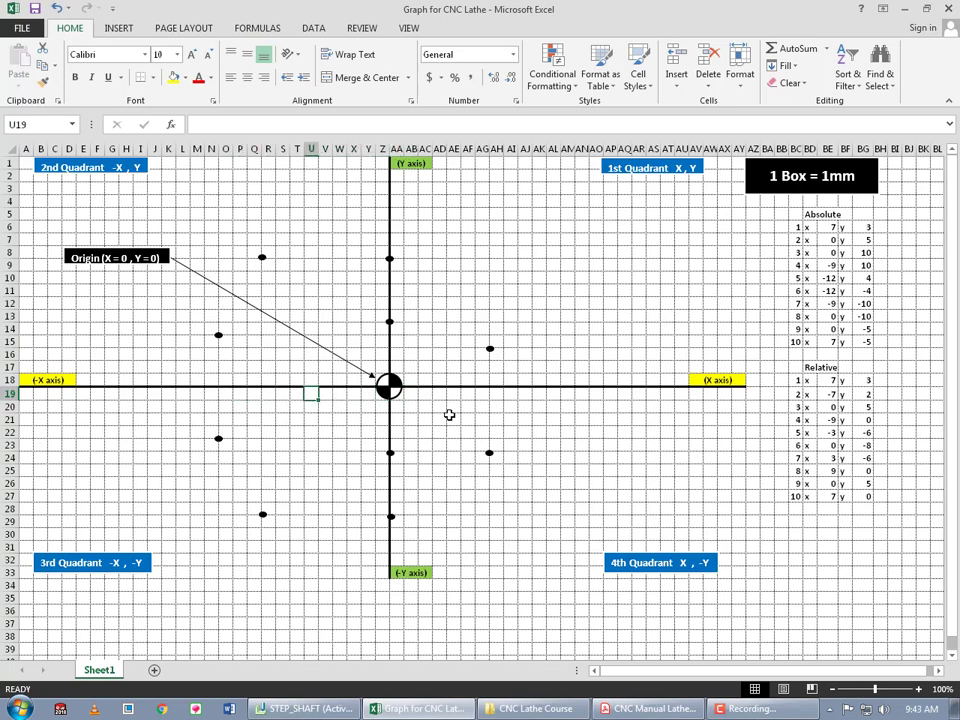
{"action": "key", "text": "Left"}
{"action": "key", "text": "Left"}
{"action": "key", "text": "Left"}
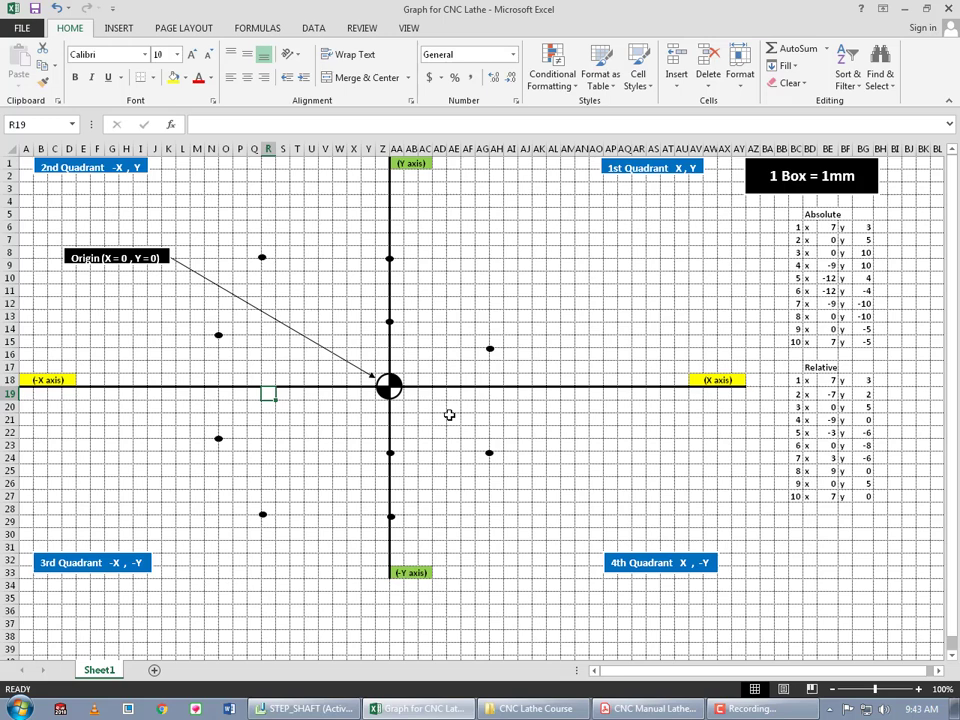
{"action": "key", "text": "Left"}
{"action": "key", "text": "Left"}
{"action": "key", "text": "Left"}
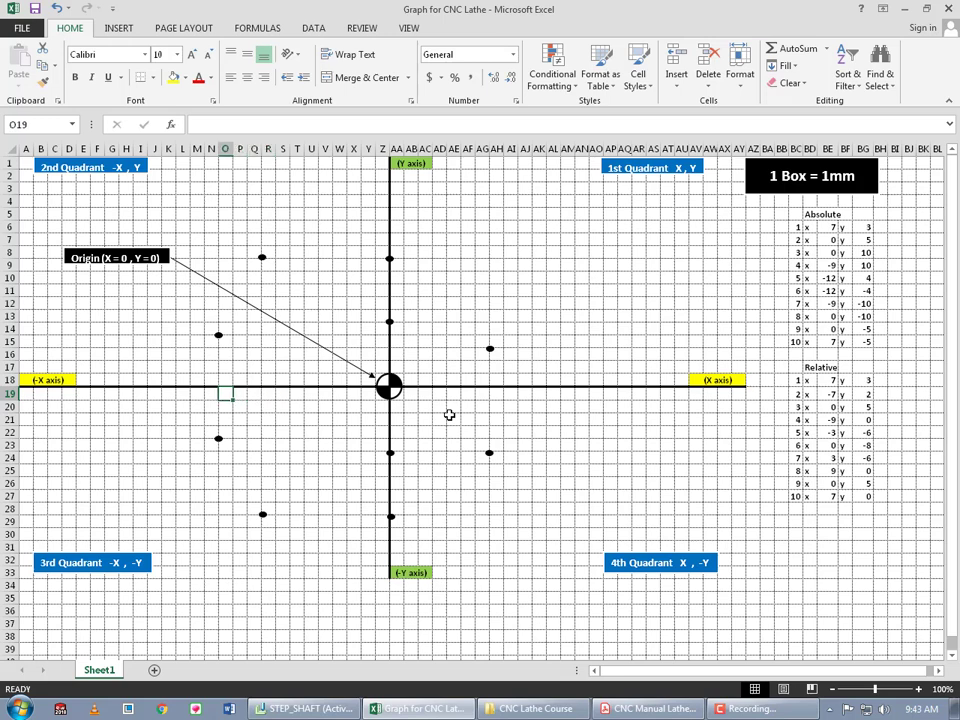
{"action": "key", "text": "Down"}
{"action": "key", "text": "Down"}
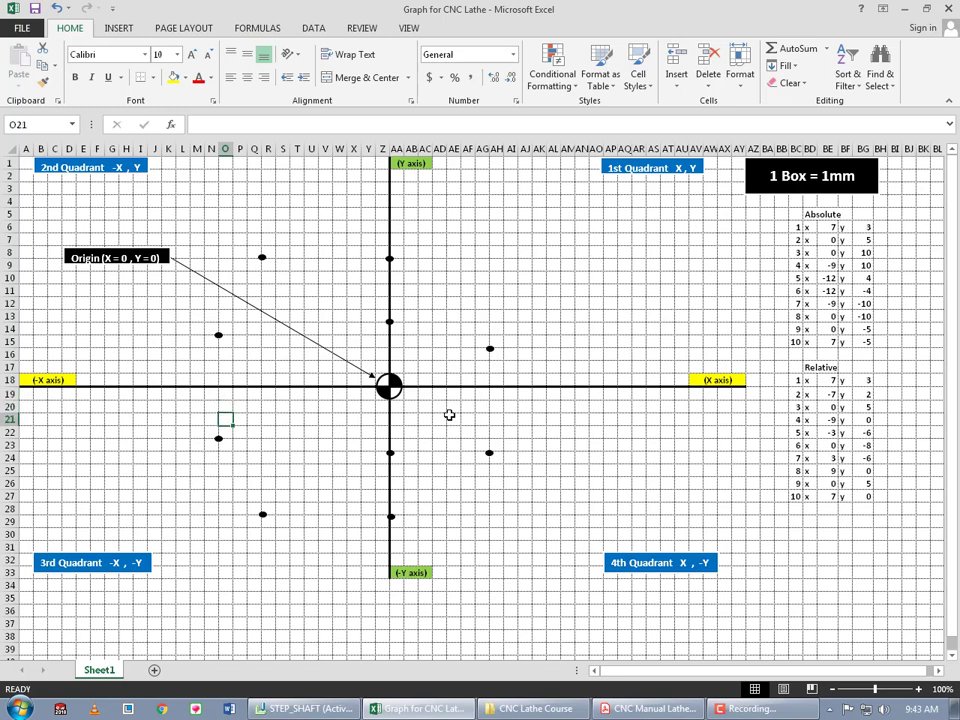
{"action": "key", "text": "Down"}
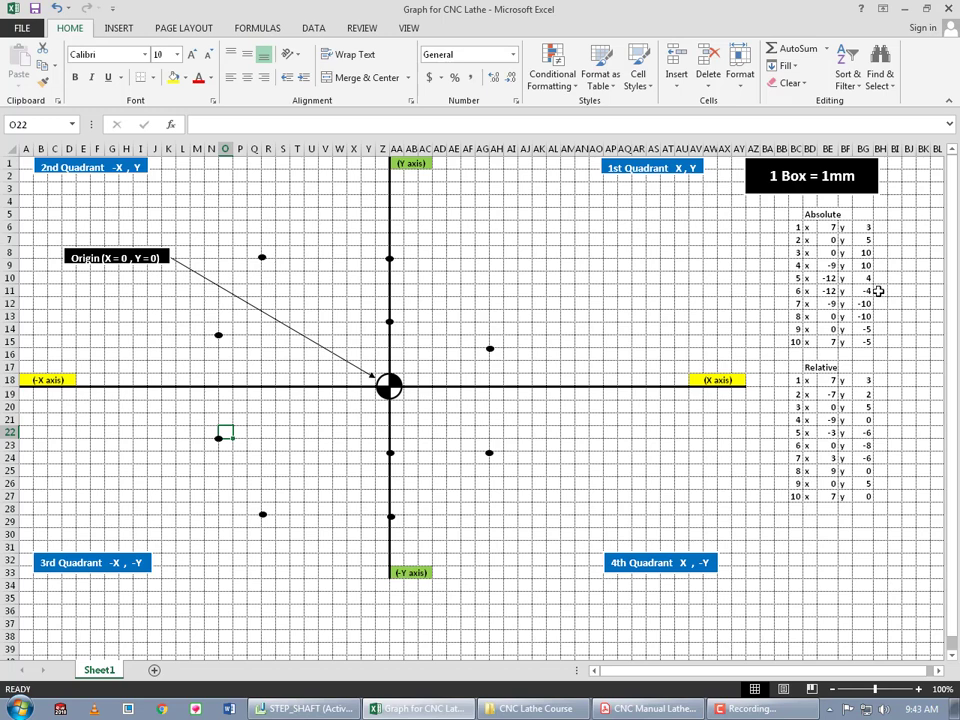
{"action": "key", "text": "Down"}
{"action": "key", "text": "Down"}
{"action": "key", "text": "Down"}
{"action": "key", "text": "Down"}
{"action": "key", "text": "Down"}
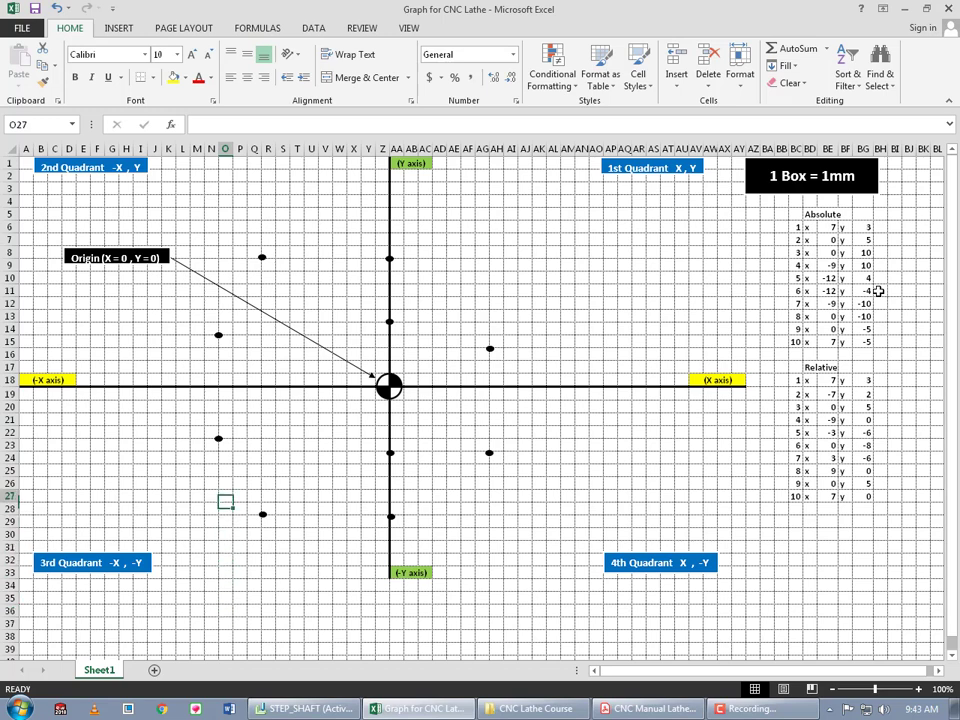
{"action": "key", "text": "Up"}
{"action": "key", "text": "Up"}
{"action": "key", "text": "Up"}
{"action": "key", "text": "Right"}
{"action": "key", "text": "Right"}
{"action": "key", "text": "Right"}
{"action": "key", "text": "Right"}
{"action": "key", "text": "Down"}
{"action": "key", "text": "Down"}
{"action": "key", "text": "Down"}
{"action": "key", "text": "Down"}
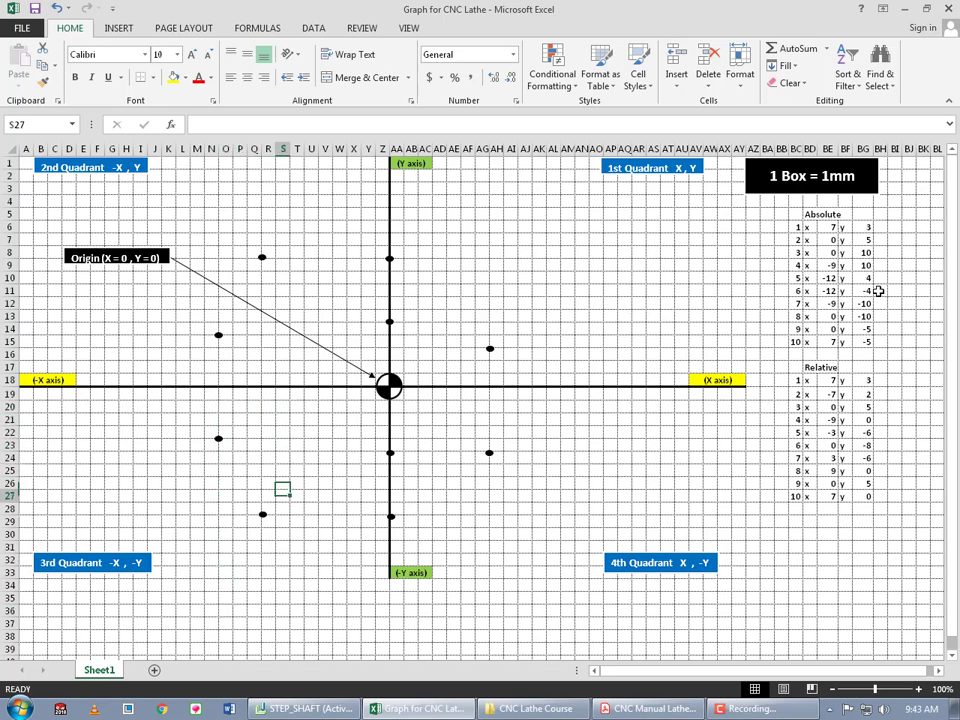
{"action": "key", "text": "Left"}
{"action": "key", "text": "Down"}
{"action": "key", "text": "Down"}
{"action": "key", "text": "Left"}
{"action": "key", "text": "Right"}
{"action": "key", "text": "Up"}
{"action": "key", "text": "Up"}
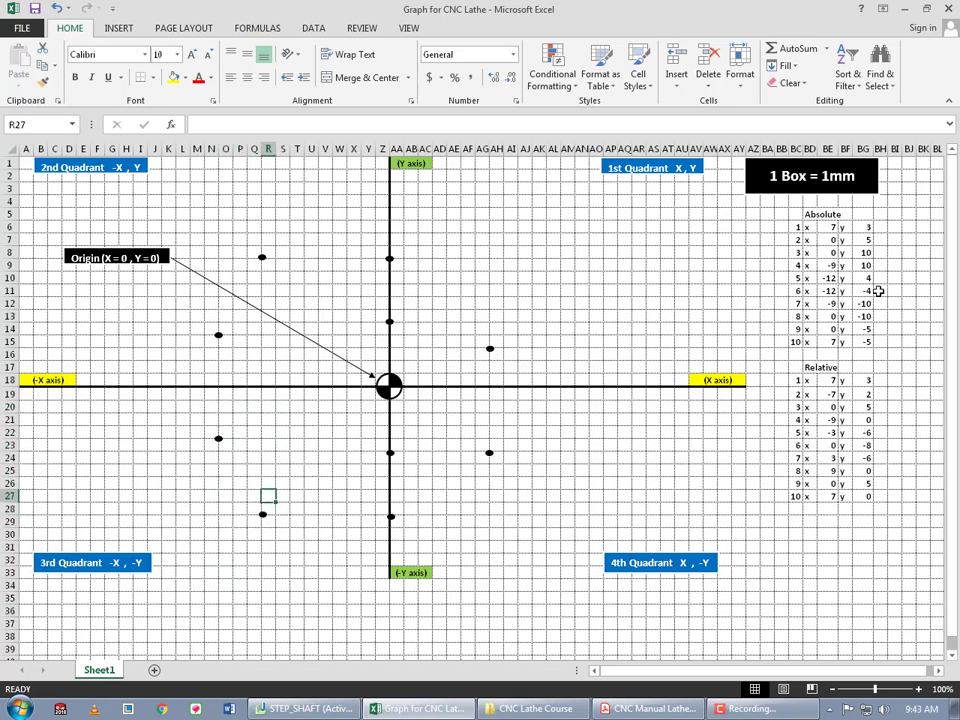
{"action": "key", "text": "Up"}
{"action": "key", "text": "Up"}
{"action": "key", "text": "Up"}
{"action": "key", "text": "Up"}
{"action": "key", "text": "Up"}
{"action": "key", "text": "Up"}
{"action": "key", "text": "Right"}
{"action": "key", "text": "Right"}
{"action": "key", "text": "Right"}
{"action": "key", "text": "Right"}
{"action": "key", "text": "Right"}
{"action": "key", "text": "Right"}
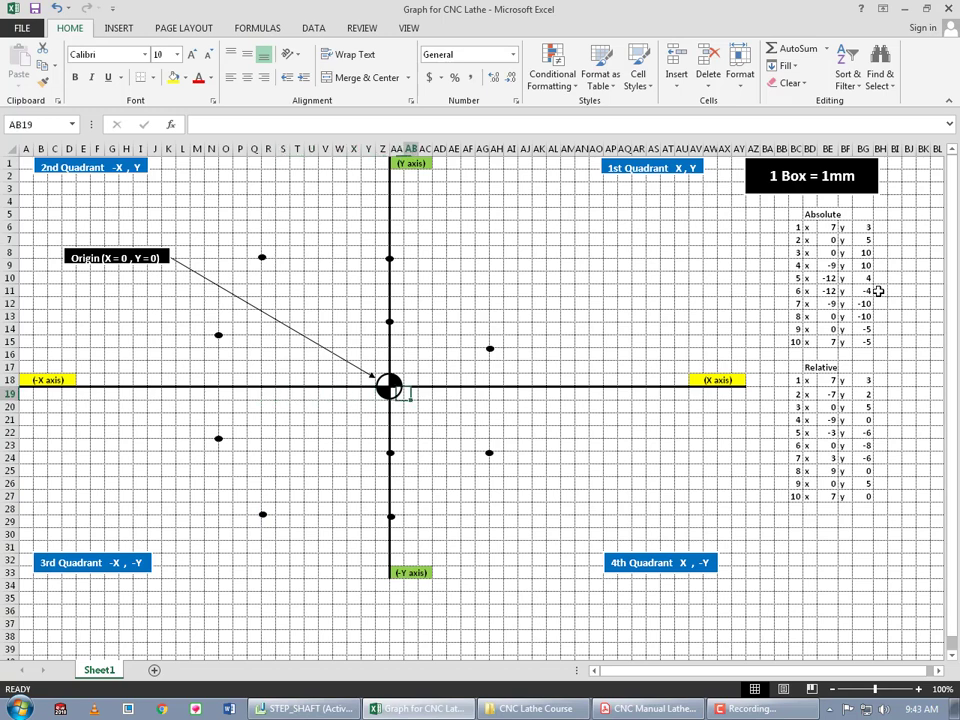
{"action": "key", "text": "Left"}
{"action": "key", "text": "Left"}
{"action": "key", "text": "Left"}
{"action": "key", "text": "Left"}
{"action": "key", "text": "Left"}
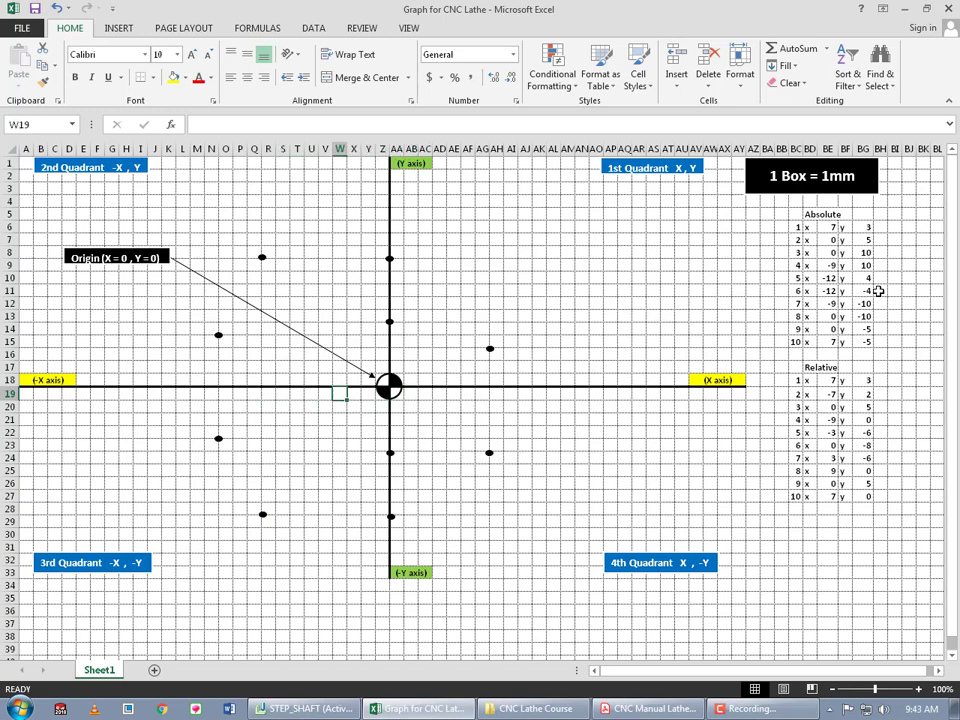
{"action": "key", "text": "Left"}
{"action": "key", "text": "Left"}
{"action": "key", "text": "Left"}
{"action": "key", "text": "Left"}
{"action": "key", "text": "Left"}
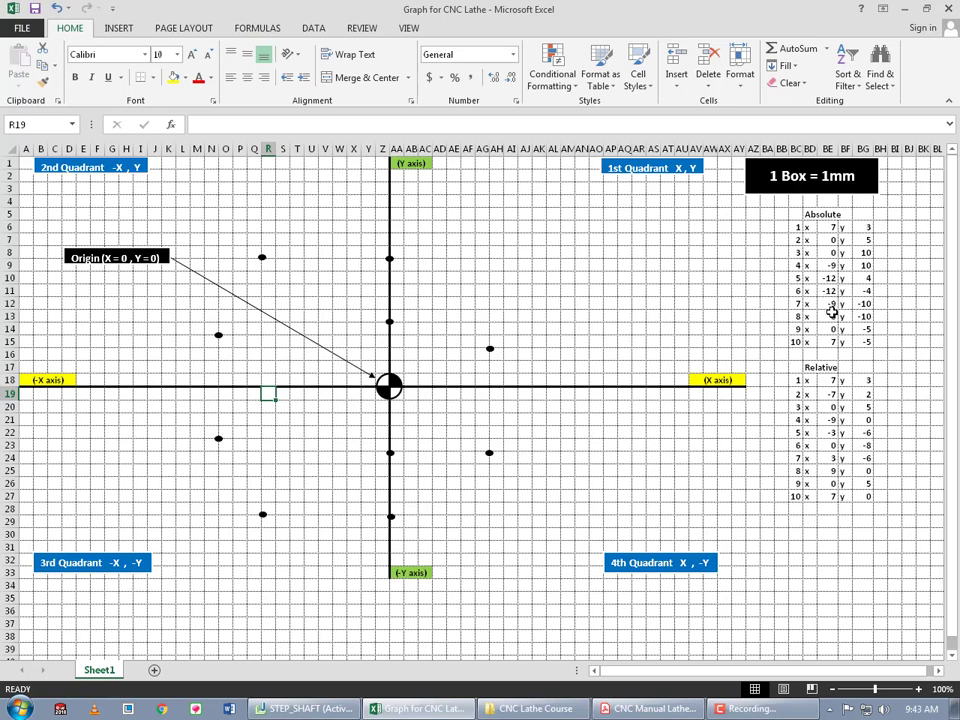
{"action": "key", "text": "Down"}
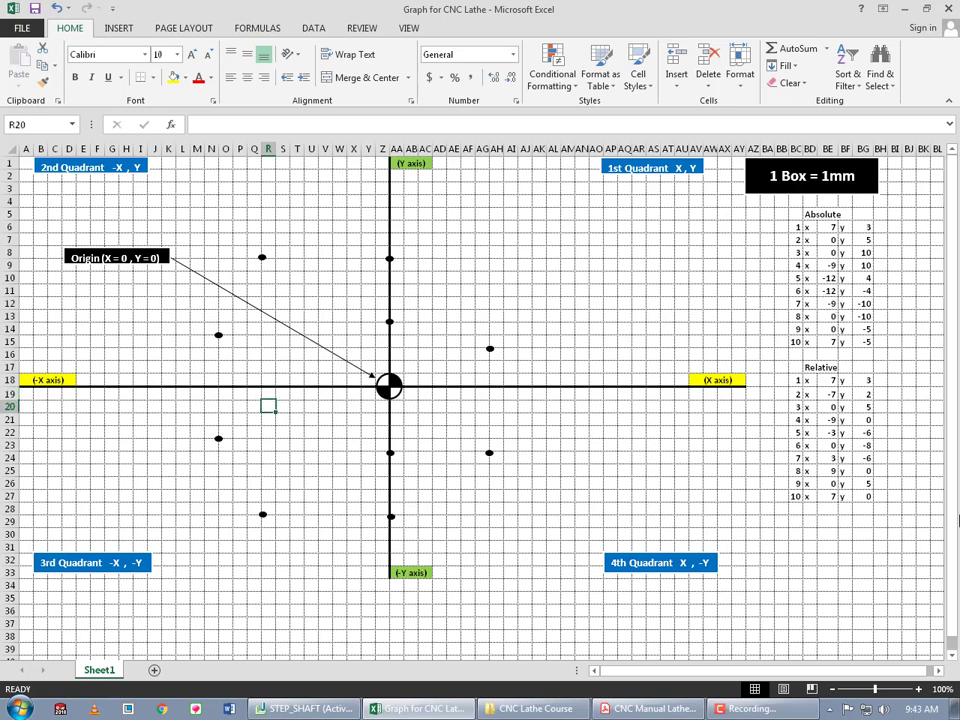
{"action": "key", "text": "Down"}
{"action": "key", "text": "Down"}
{"action": "key", "text": "Down"}
{"action": "key", "text": "Down"}
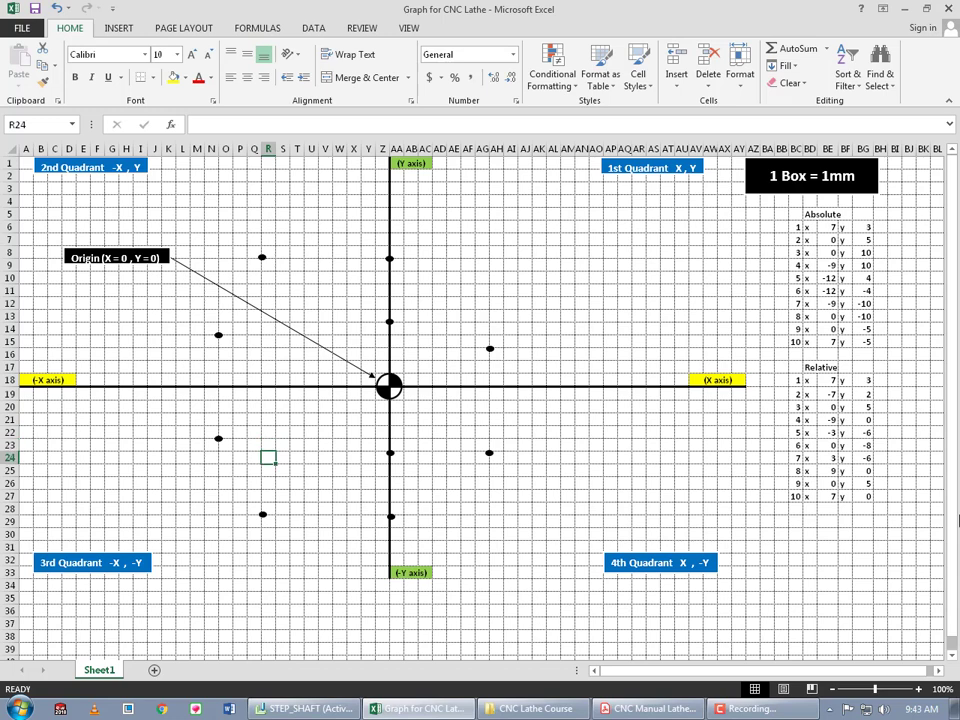
{"action": "key", "text": "Down"}
{"action": "key", "text": "Down"}
{"action": "key", "text": "Down"}
{"action": "key", "text": "Down"}
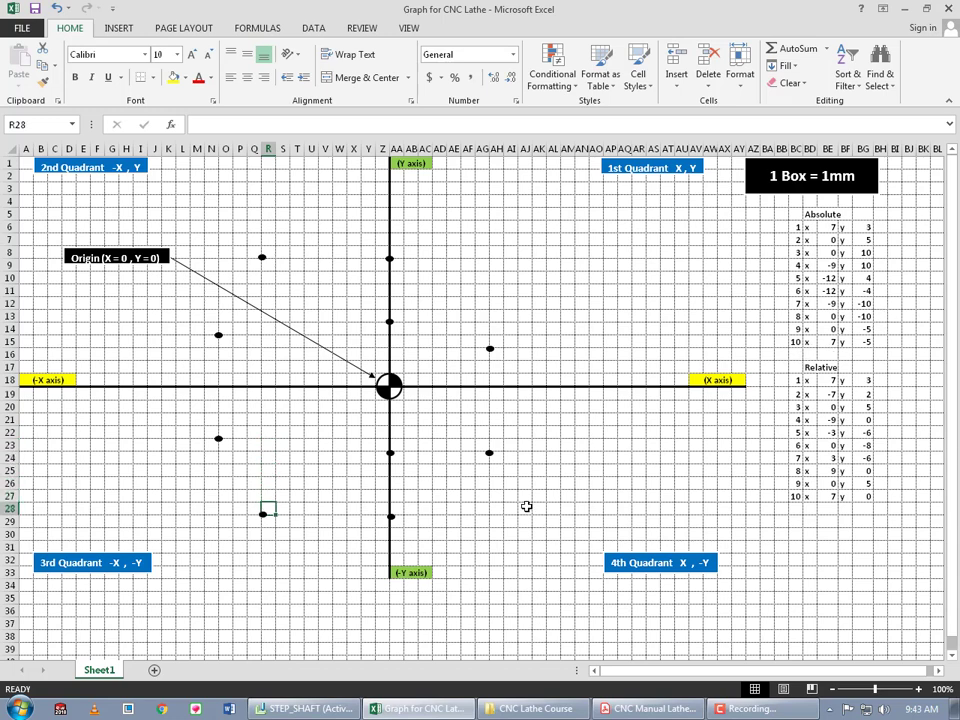
{"action": "left_click", "coordinate": [390, 518]}
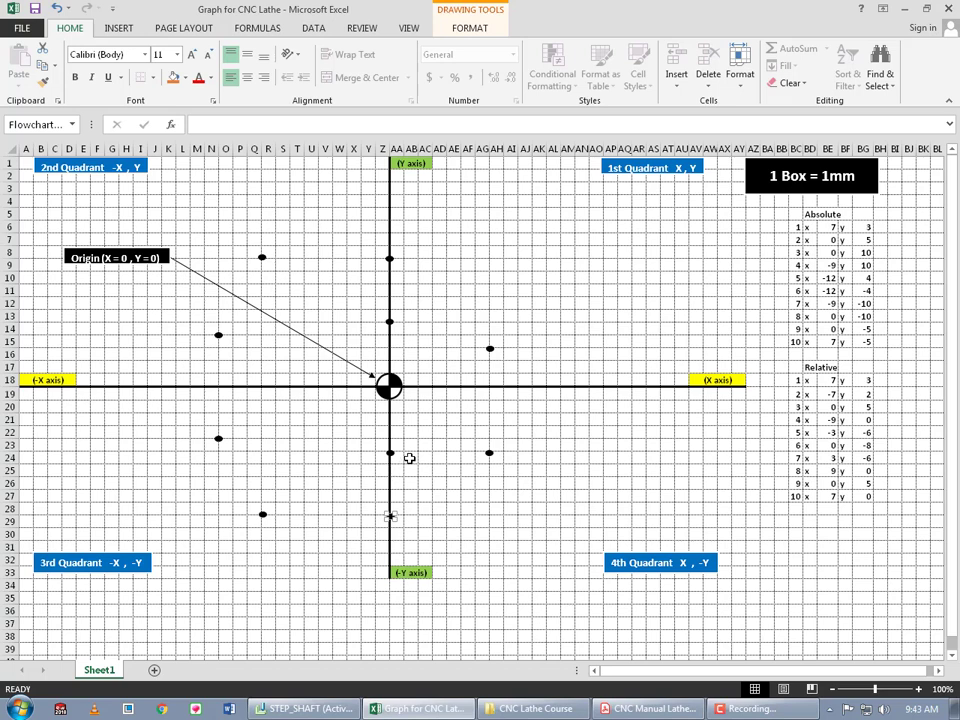
{"action": "left_click", "coordinate": [408, 398]}
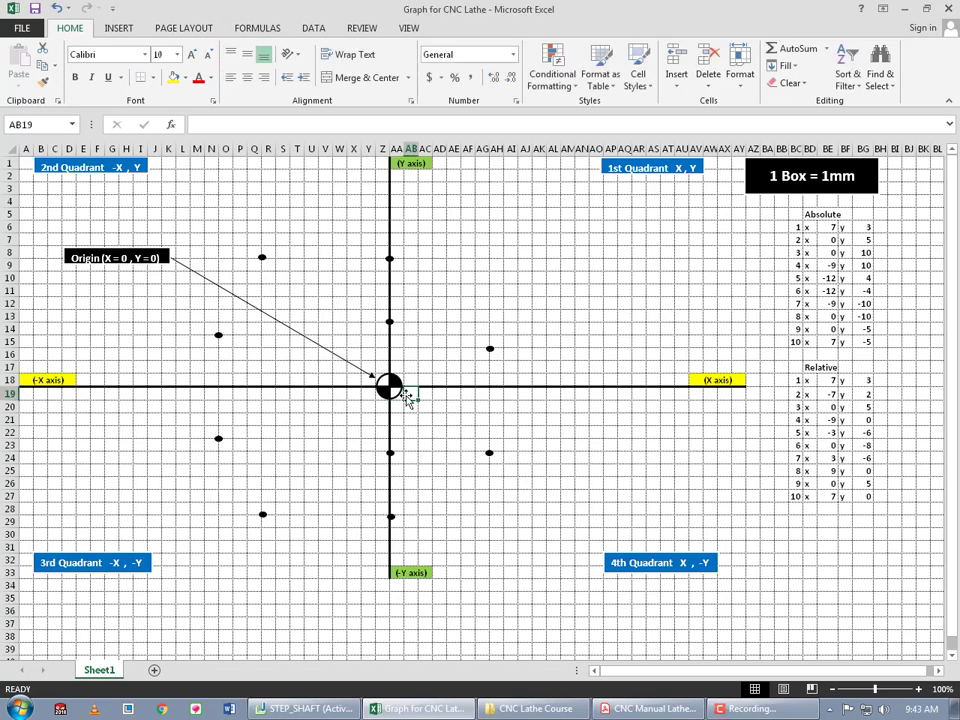
{"action": "key", "text": "Left"}
{"action": "key", "text": "Down"}
{"action": "key", "text": "Down"}
{"action": "key", "text": "Down"}
{"action": "key", "text": "Down"}
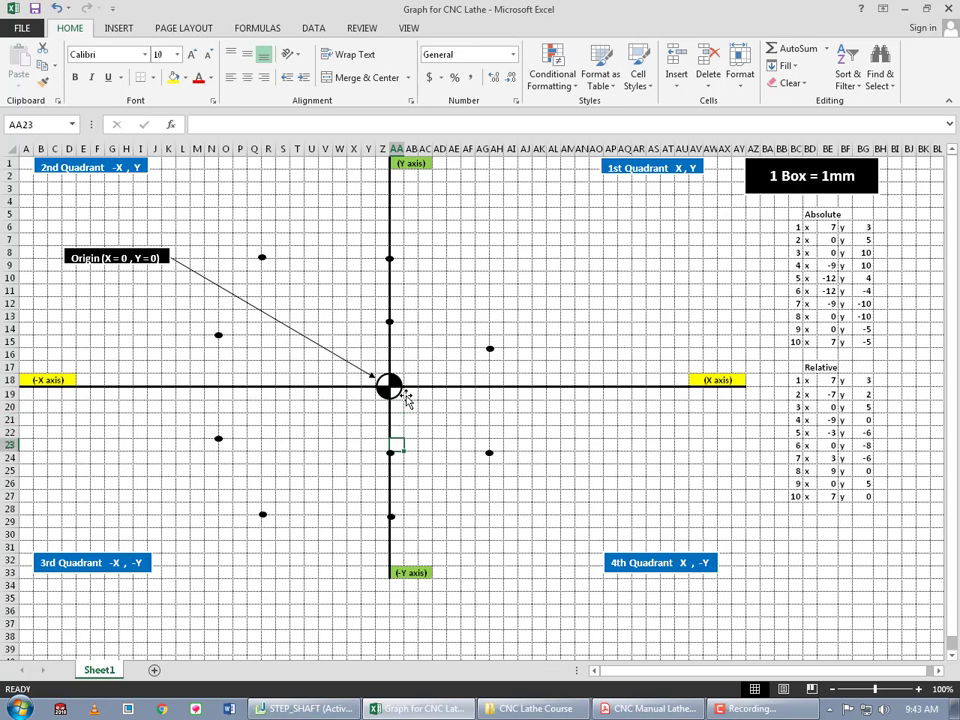
{"action": "key", "text": "Down"}
{"action": "key", "text": "Down"}
{"action": "key", "text": "Down"}
{"action": "key", "text": "Down"}
{"action": "key", "text": "Down"}
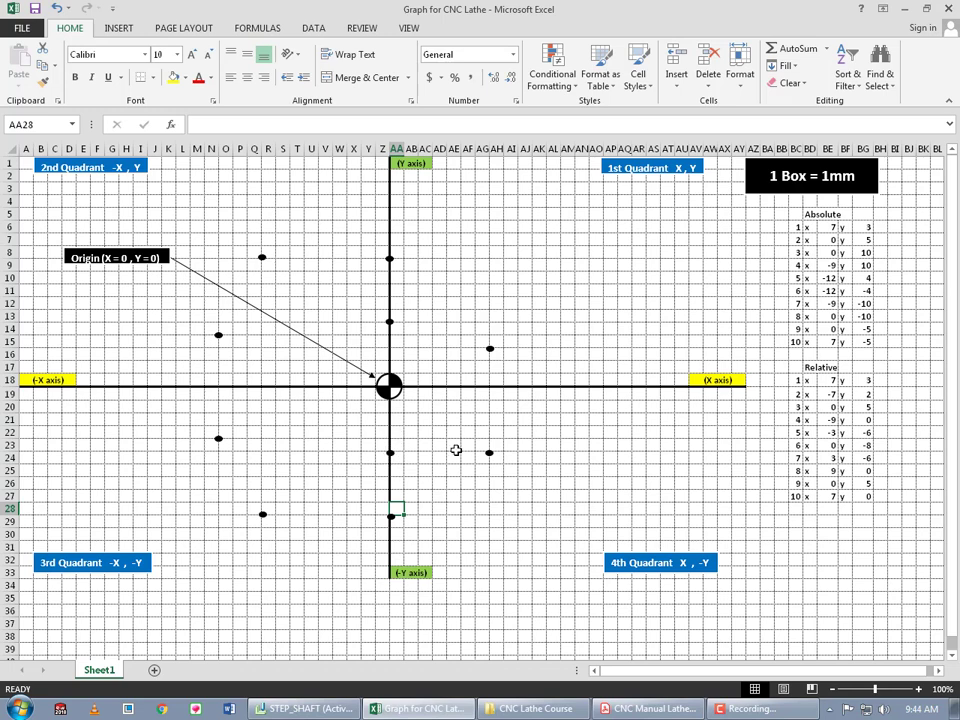
{"action": "left_click", "coordinate": [832, 328]}
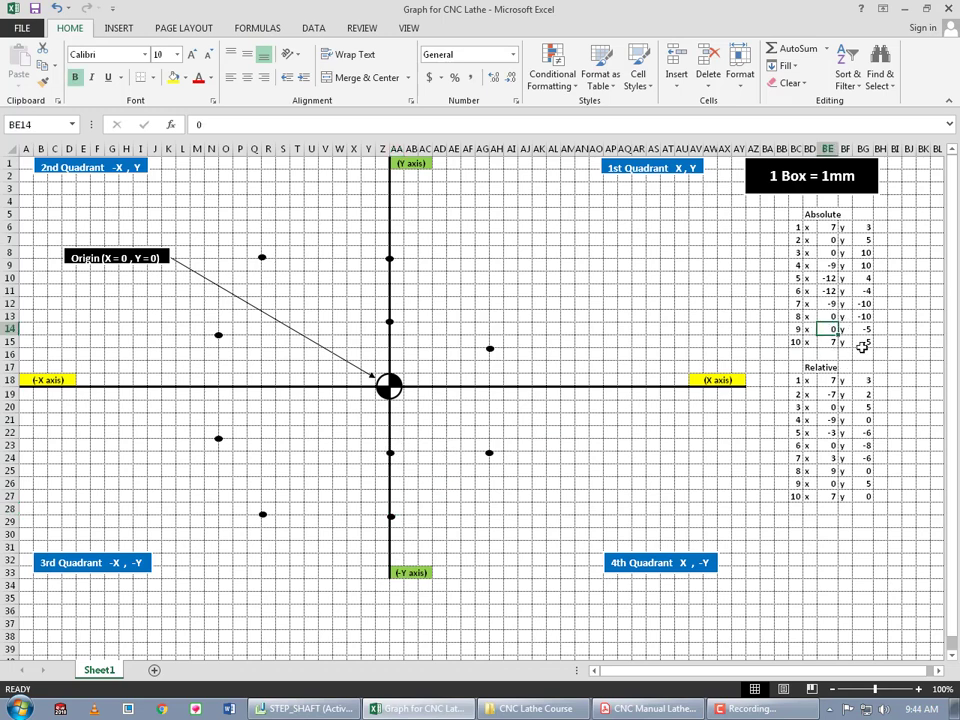
{"action": "left_click", "coordinate": [866, 328]}
{"action": "left_click", "coordinate": [400, 394]}
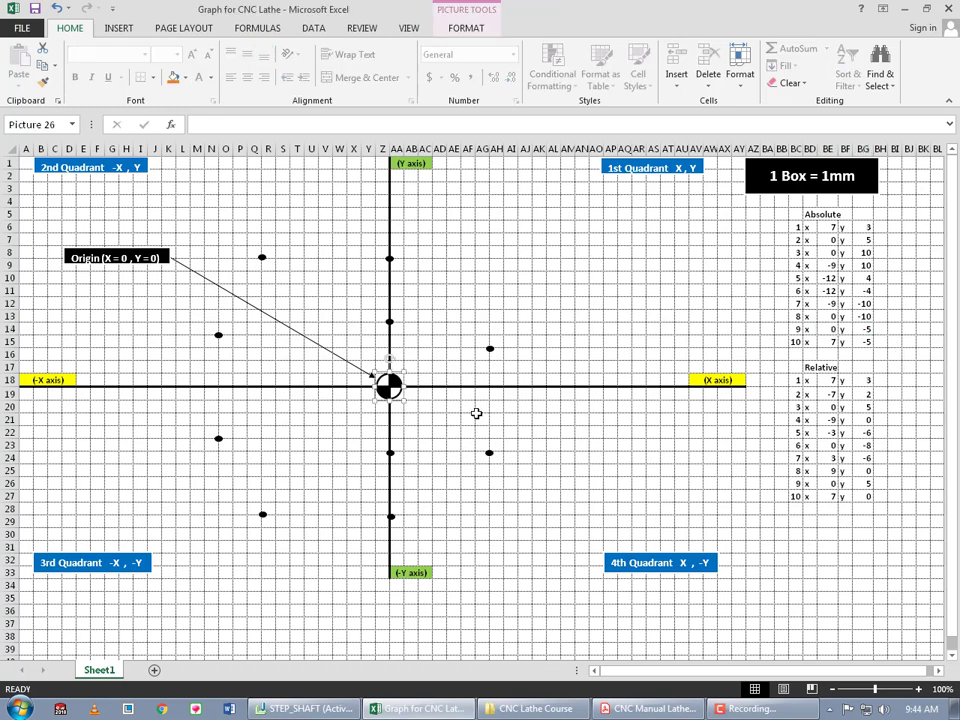
{"action": "left_click", "coordinate": [414, 397]}
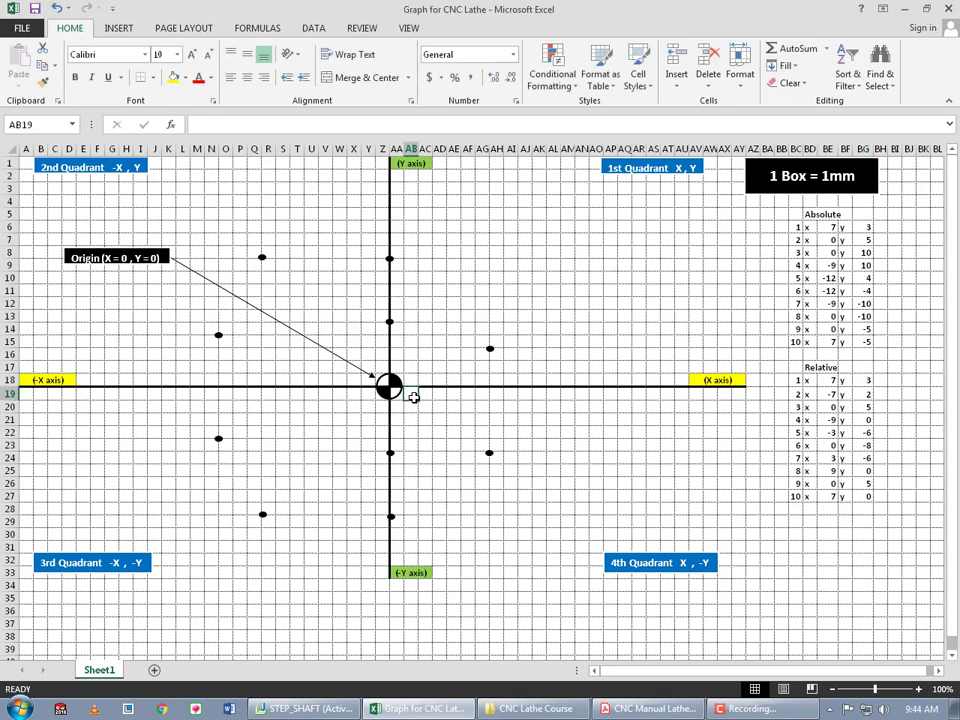
{"action": "key", "text": "Down"}
{"action": "key", "text": "Down"}
{"action": "key", "text": "Down"}
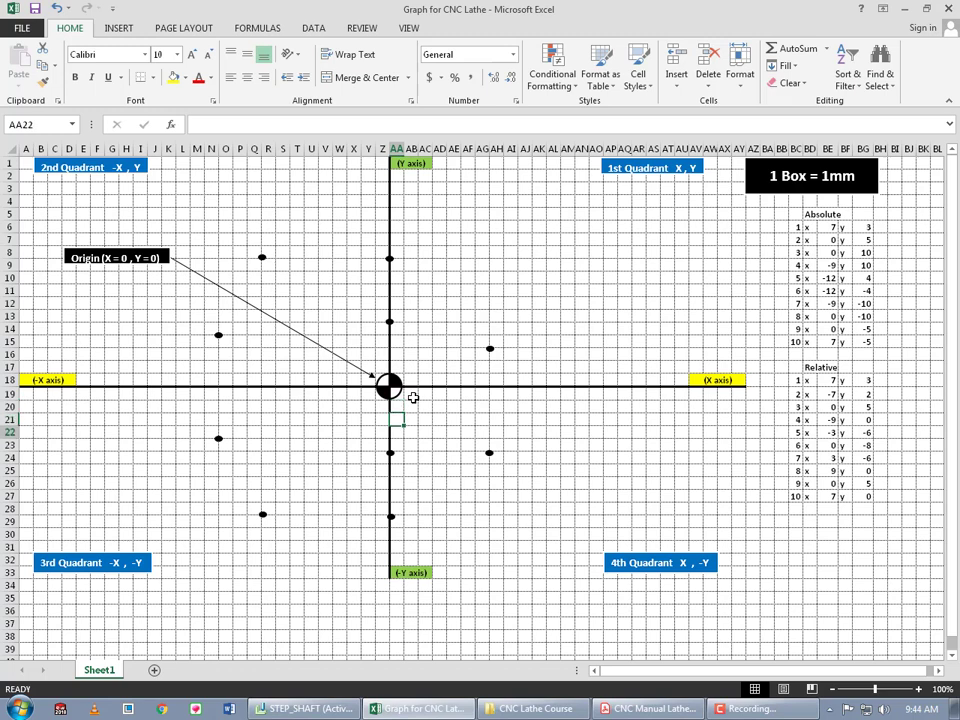
{"action": "key", "text": "Down"}
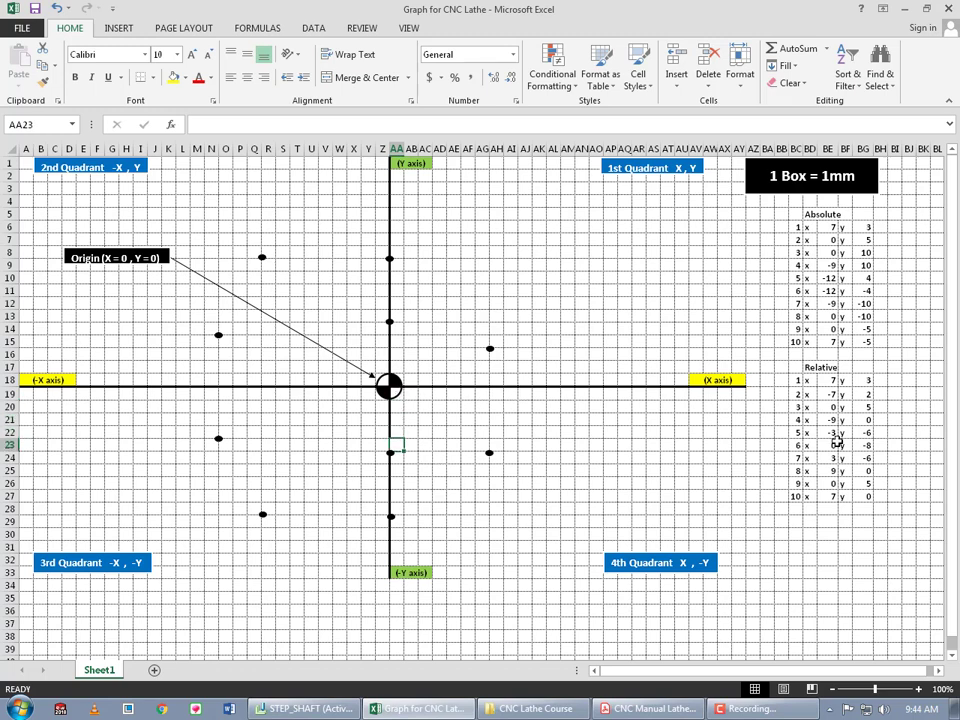
{"action": "key", "text": "Right"}
{"action": "key", "text": "Right"}
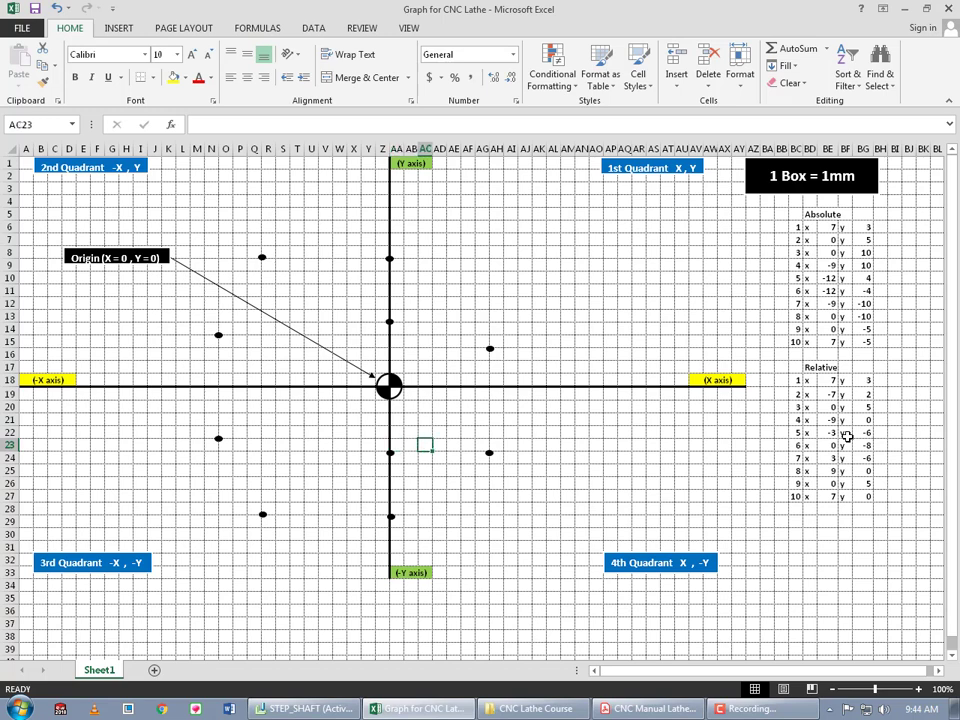
{"action": "key", "text": "Right"}
{"action": "key", "text": "Right"}
{"action": "key", "text": "Right"}
{"action": "key", "text": "Right"}
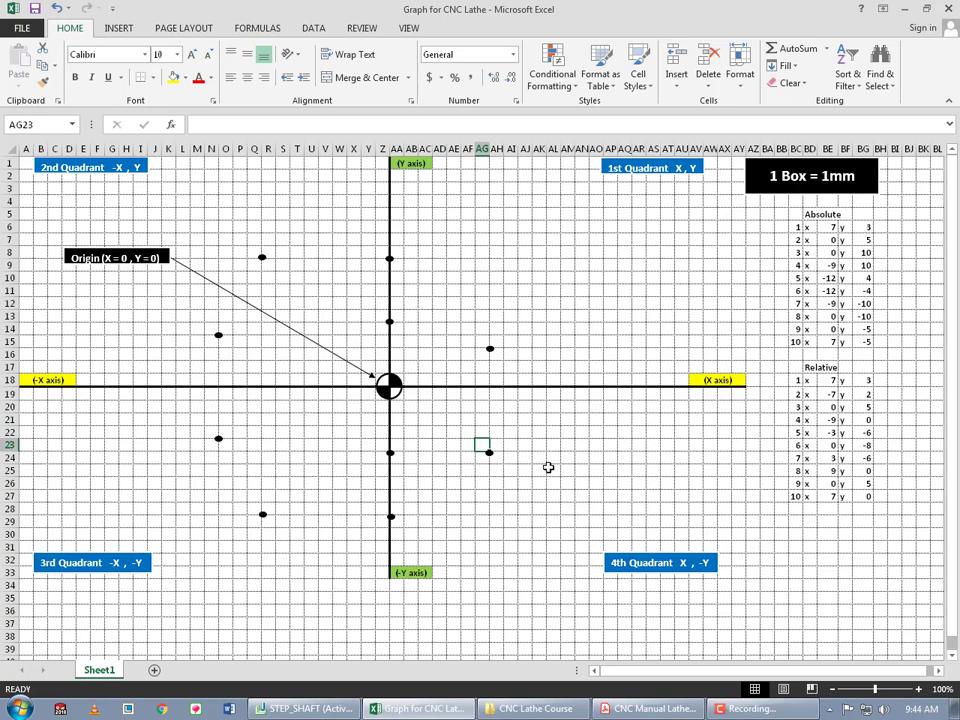
{"action": "key", "text": "Up"}
{"action": "key", "text": "Up"}
{"action": "key", "text": "Up"}
{"action": "key", "text": "Up"}
{"action": "key", "text": "Down"}
{"action": "key", "text": "Down"}
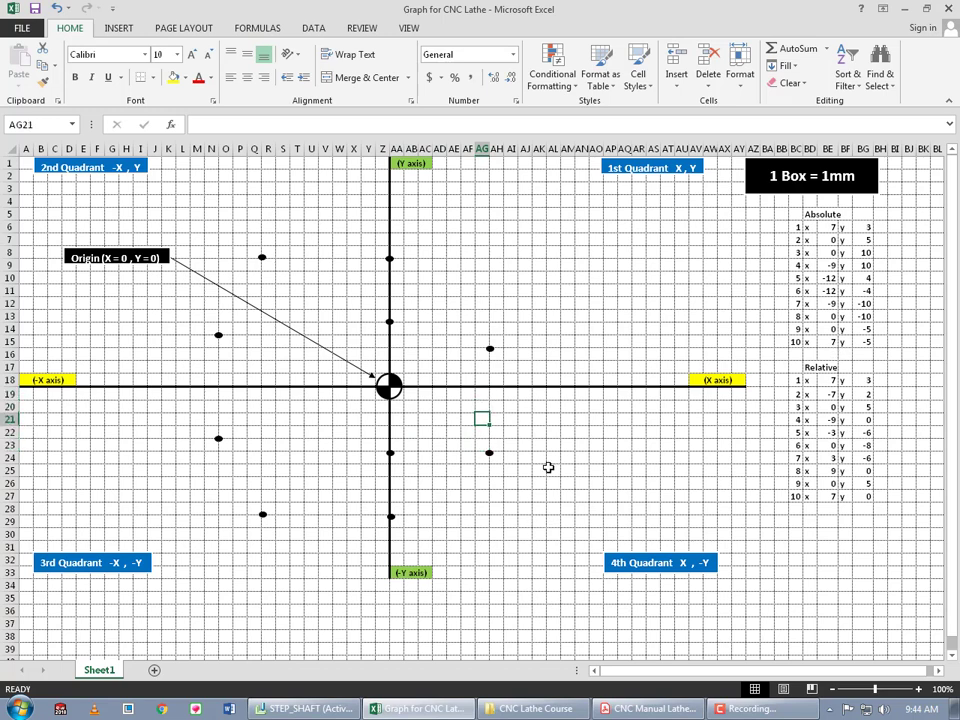
{"action": "key", "text": "Down"}
{"action": "key", "text": "Down"}
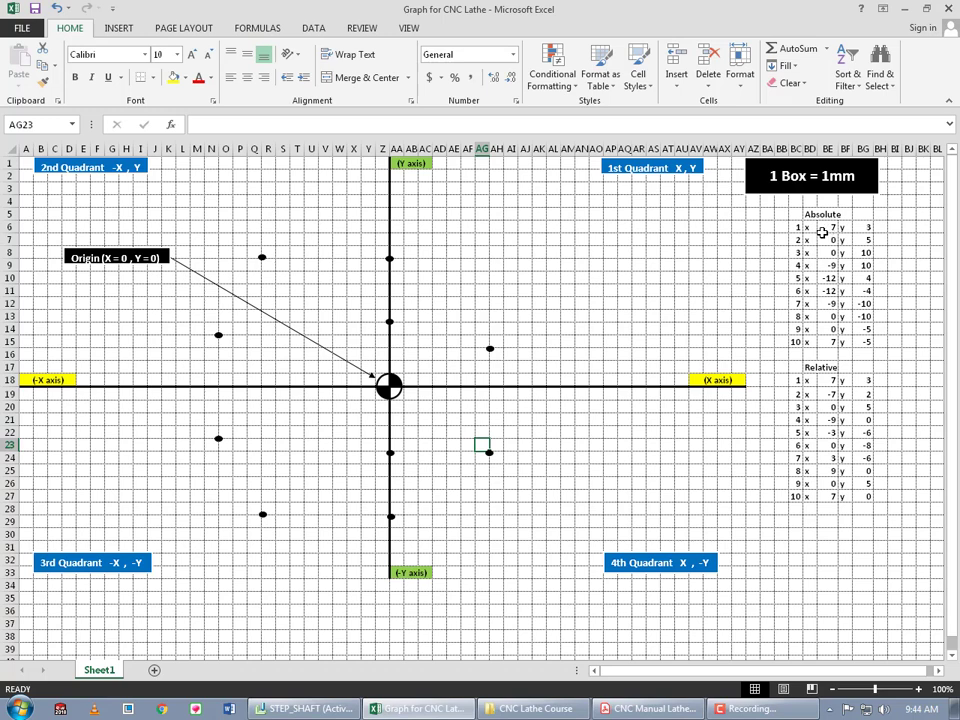
{"action": "left_click", "coordinate": [826, 369]}
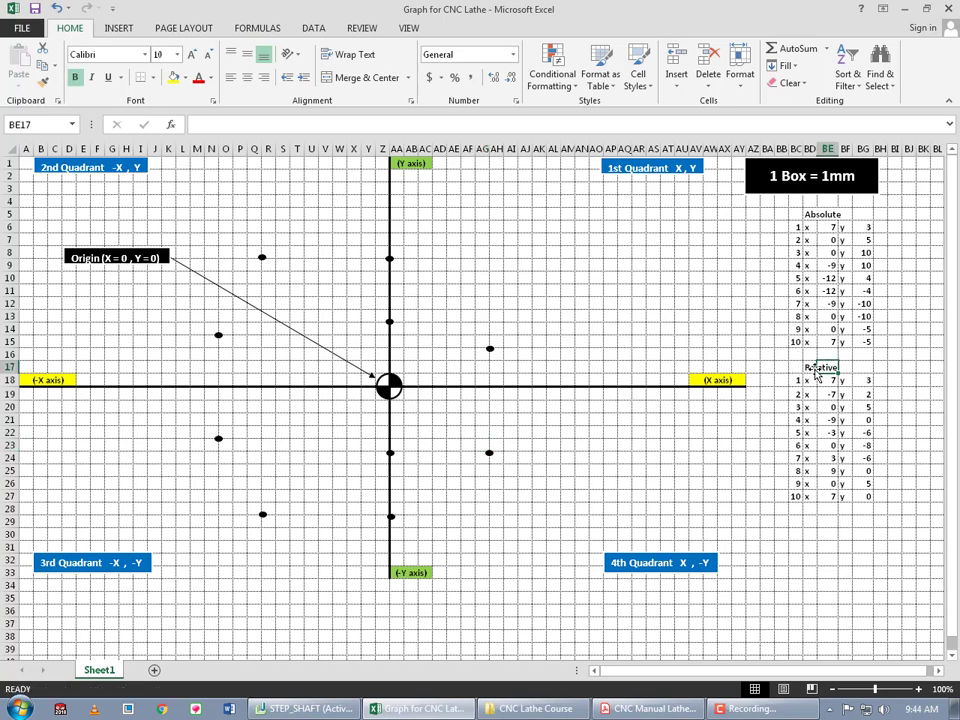
{"action": "left_click", "coordinate": [808, 368]}
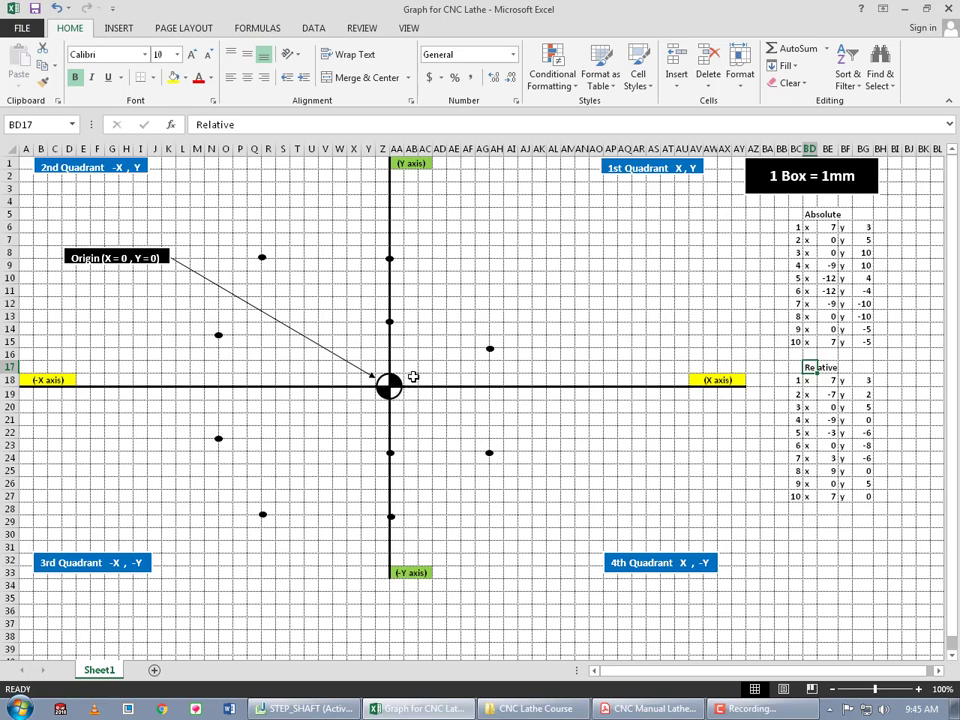
{"action": "left_click", "coordinate": [412, 380]}
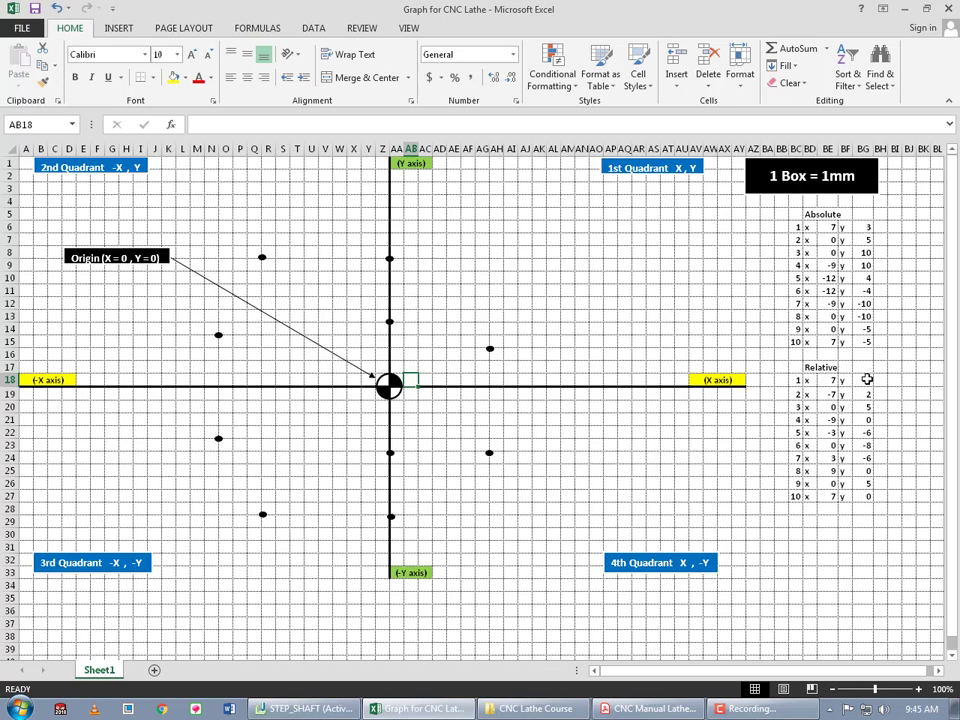
{"action": "key", "text": "Left"}
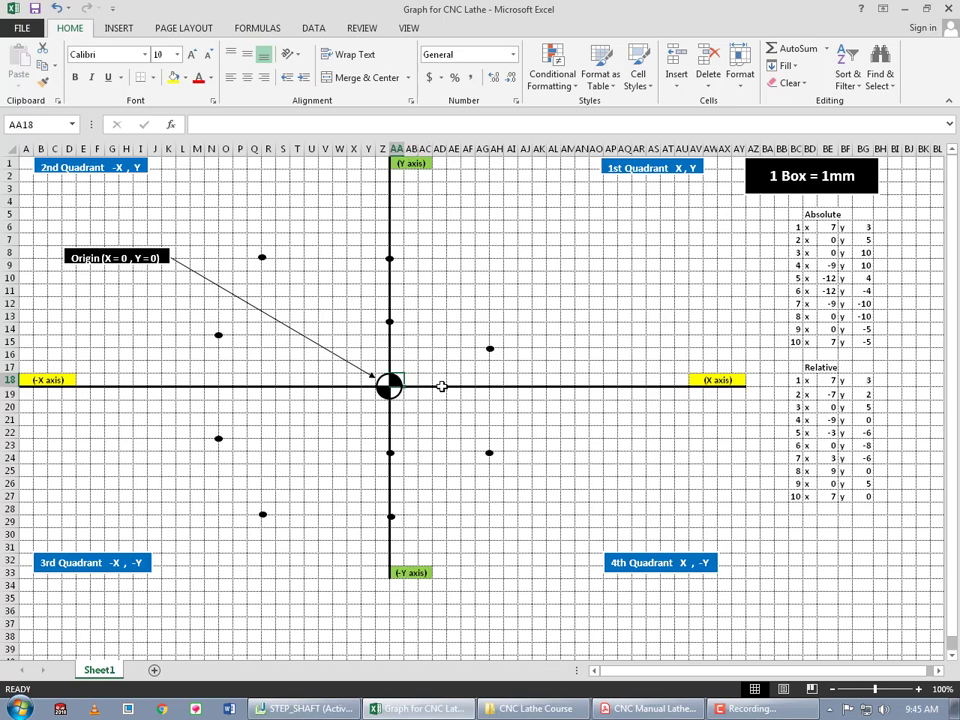
{"action": "key", "text": "Right"}
{"action": "key", "text": "Right"}
{"action": "key", "text": "Right"}
{"action": "key", "text": "Right"}
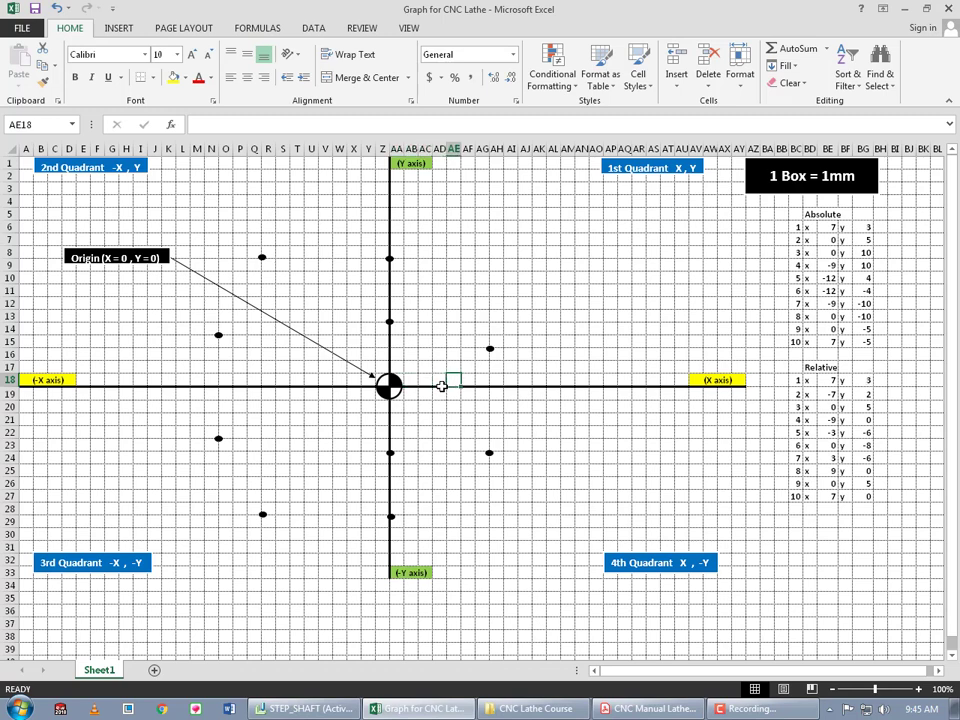
{"action": "key", "text": "Right"}
{"action": "key", "text": "Right"}
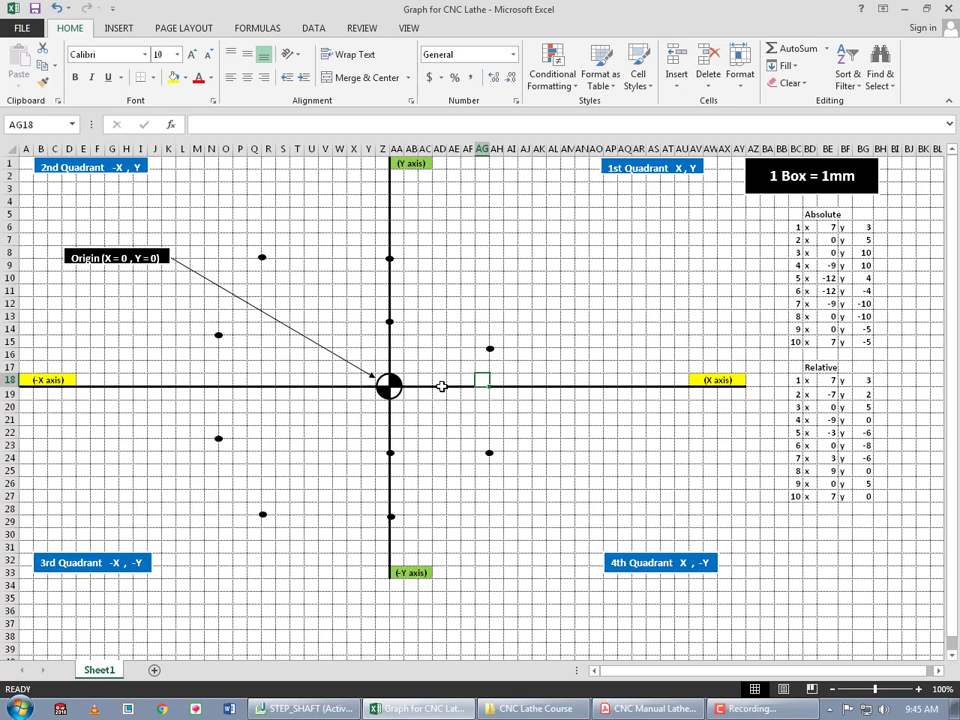
{"action": "key", "text": "Up"}
{"action": "key", "text": "Up"}
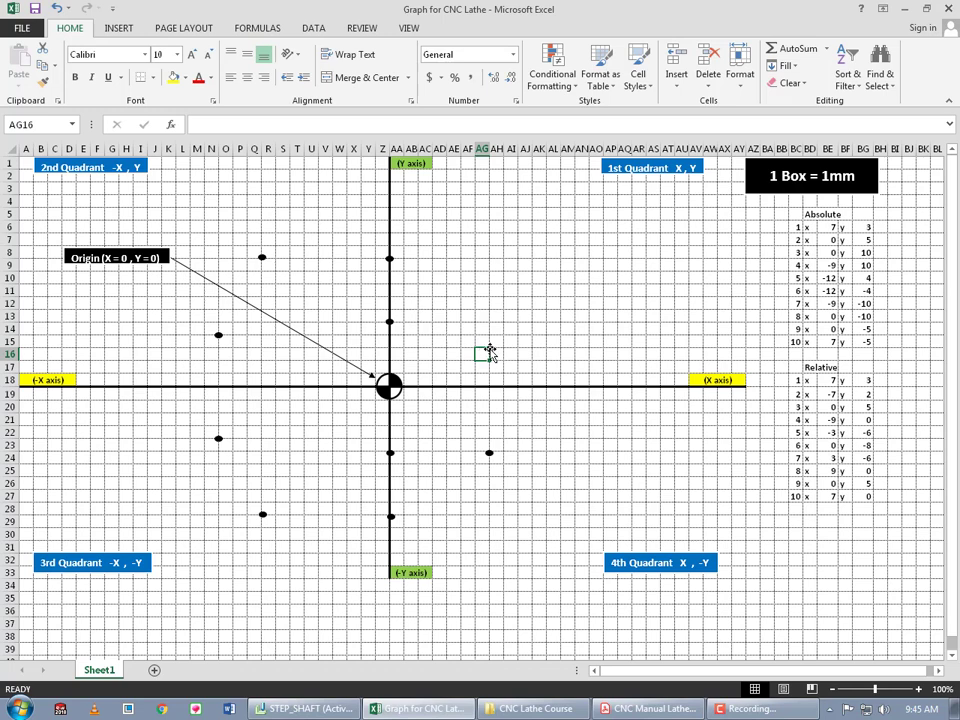
Move the origin marker from the axis crossing onto point 1 at x 7, y 3
{"action": "left_click", "coordinate": [437, 456]}
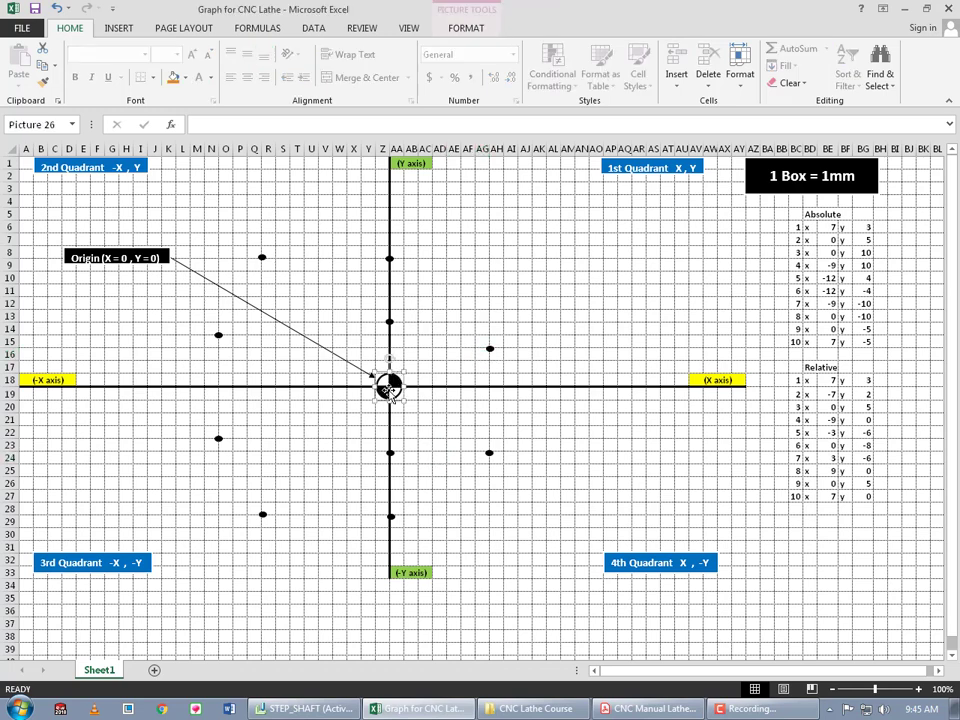
{"action": "mouse_move", "coordinate": [397, 378]}
{"action": "left_mouse_down"}
{"action": "mouse_move", "coordinate": [499, 348]}
{"action": "mouse_move", "coordinate": [490, 346]}
{"action": "left_mouse_up"}
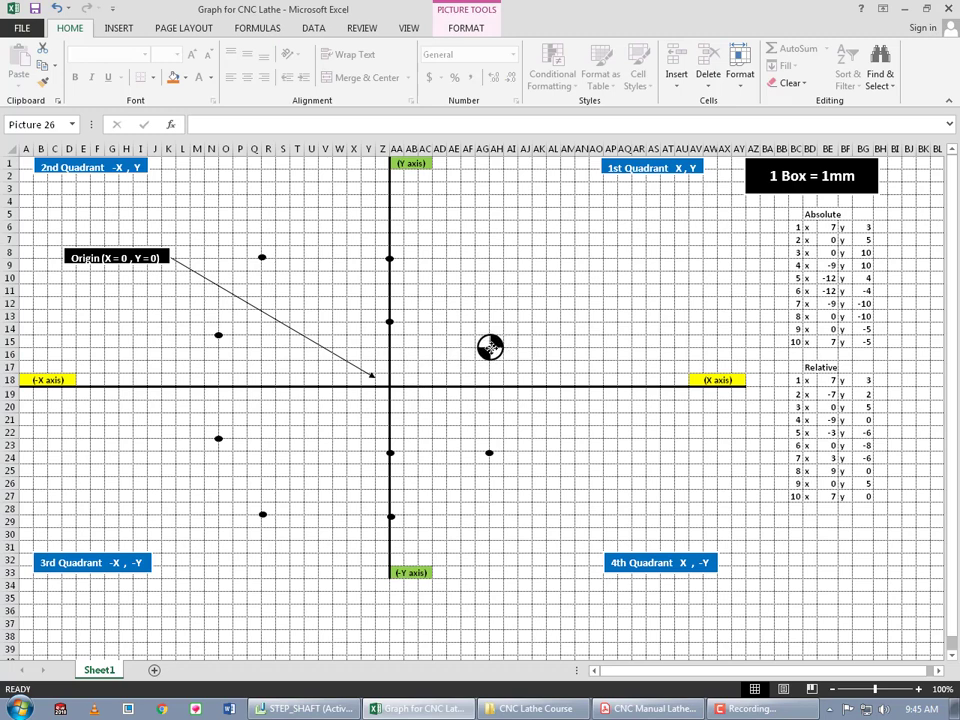
{"action": "left_click_drag", "start_coordinate": [490, 346], "coordinate": [489, 347]}
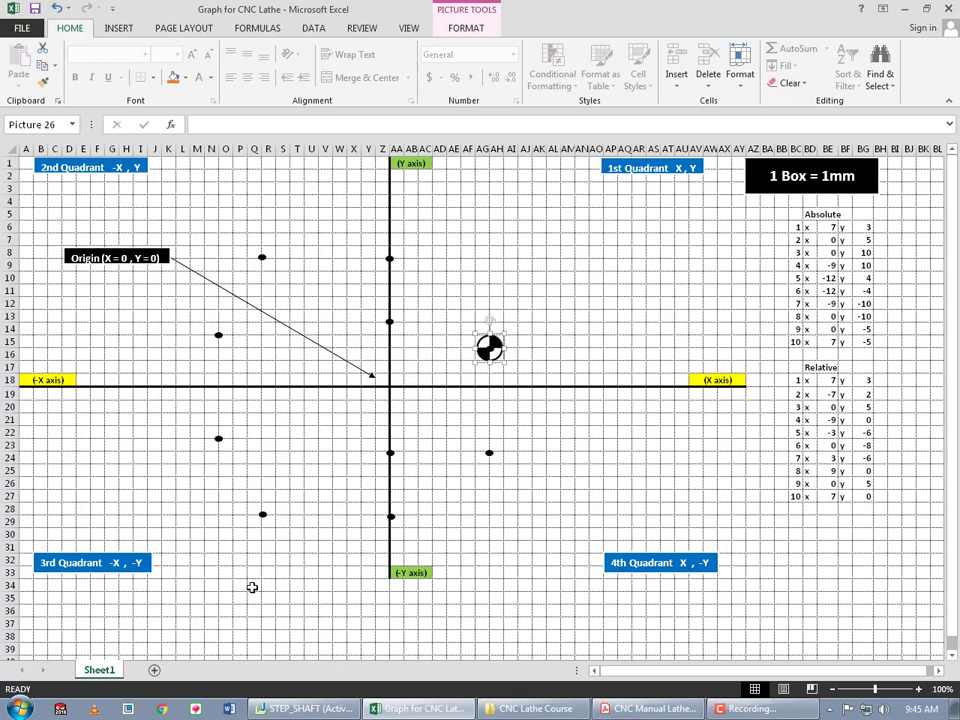
{"action": "left_click", "coordinate": [424, 445]}
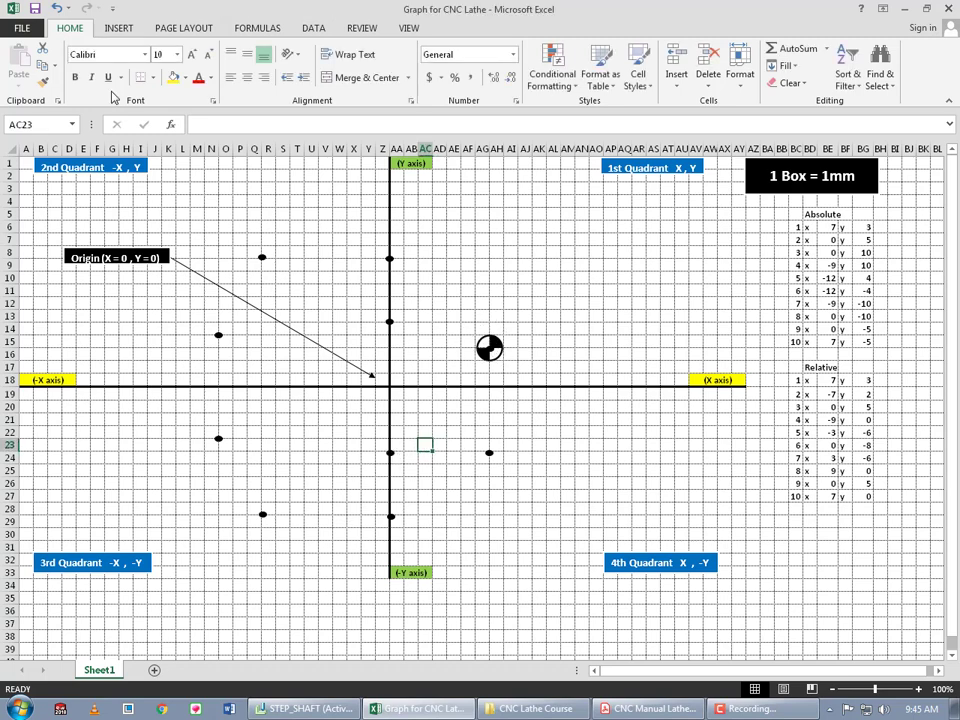
Draw a straight horizontal line across the grid through the relocated origin marker
{"action": "left_click", "coordinate": [115, 27]}
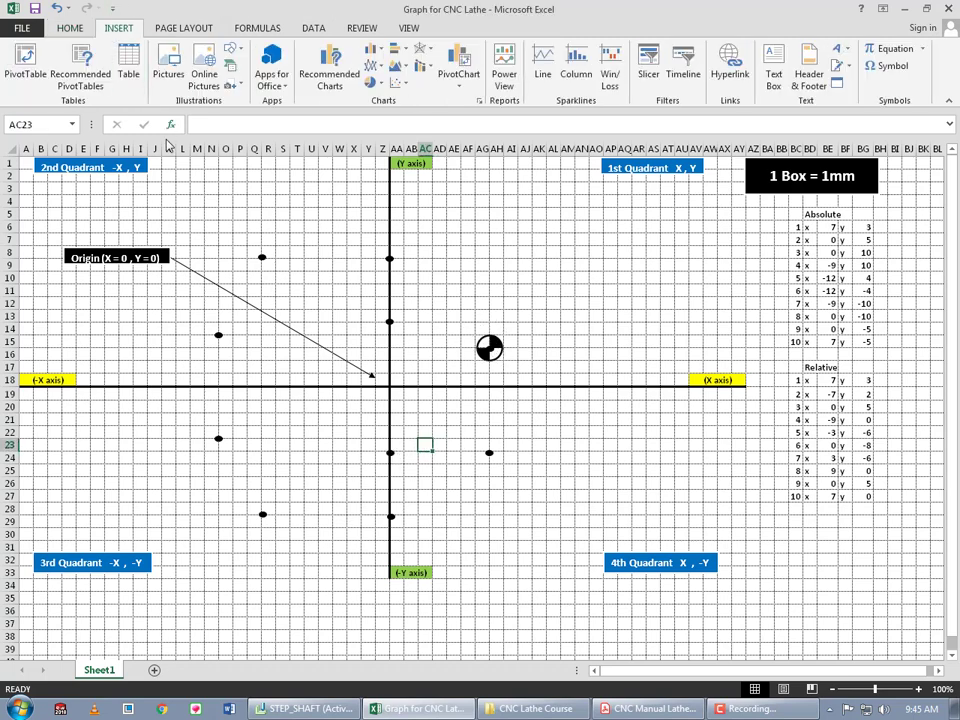
{"action": "left_click", "coordinate": [232, 48]}
{"action": "left_click", "coordinate": [191, 70]}
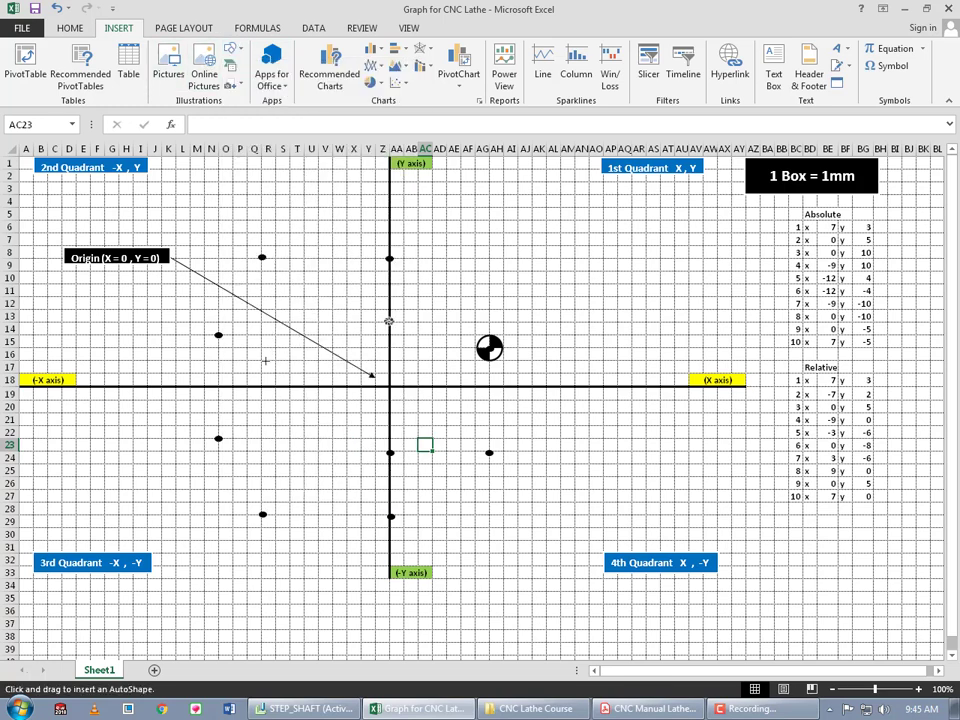
{"action": "left_click_drag", "start_coordinate": [277, 343], "coordinate": [696, 347]}
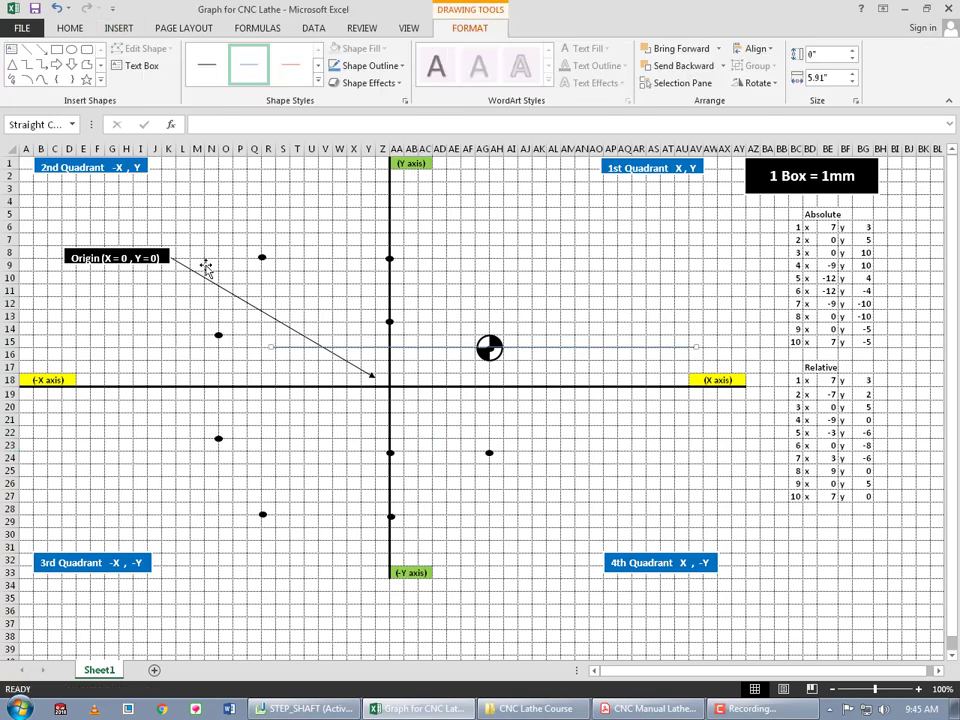
Give the horizontal line a plain dark style and a 4½ pt outline weight
{"action": "left_click", "coordinate": [378, 68]}
{"action": "mouse_move", "coordinate": [366, 253]}
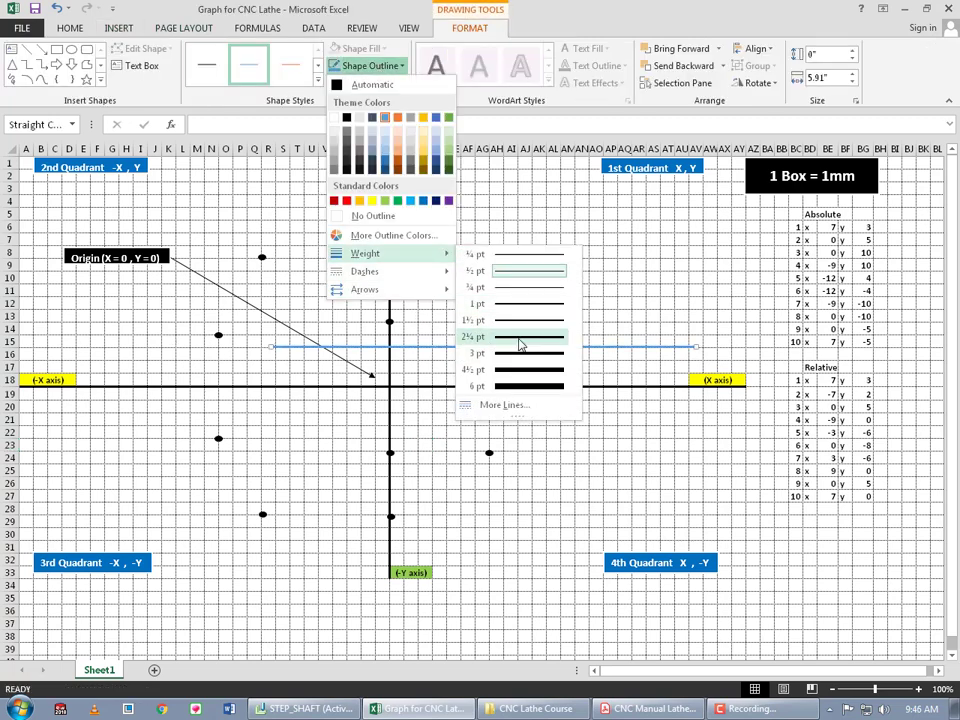
{"action": "left_click", "coordinate": [519, 344]}
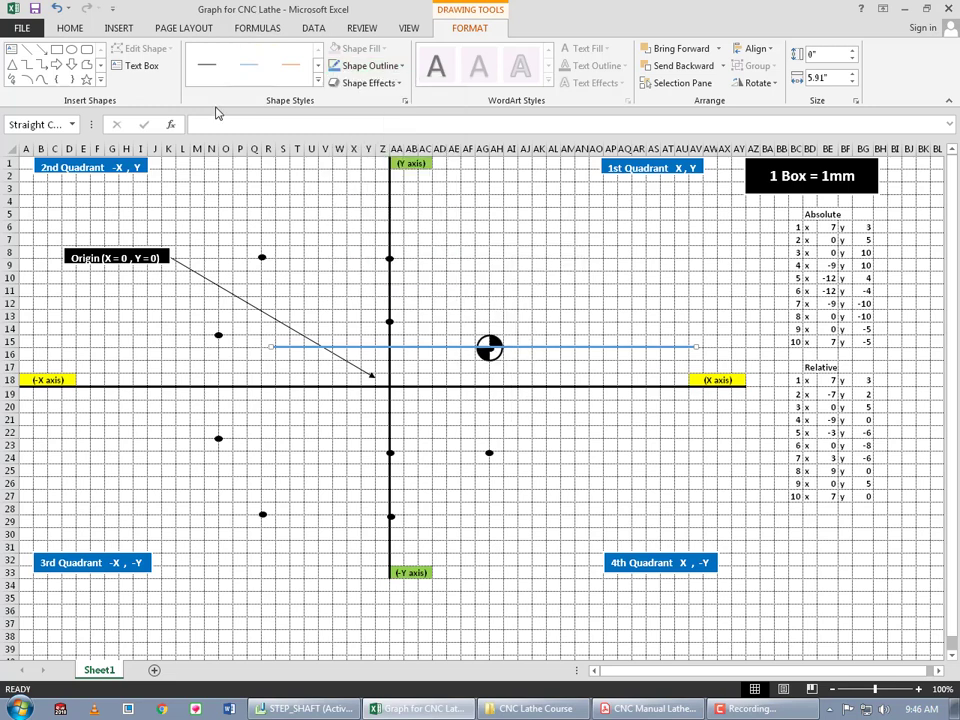
{"action": "left_click", "coordinate": [207, 66]}
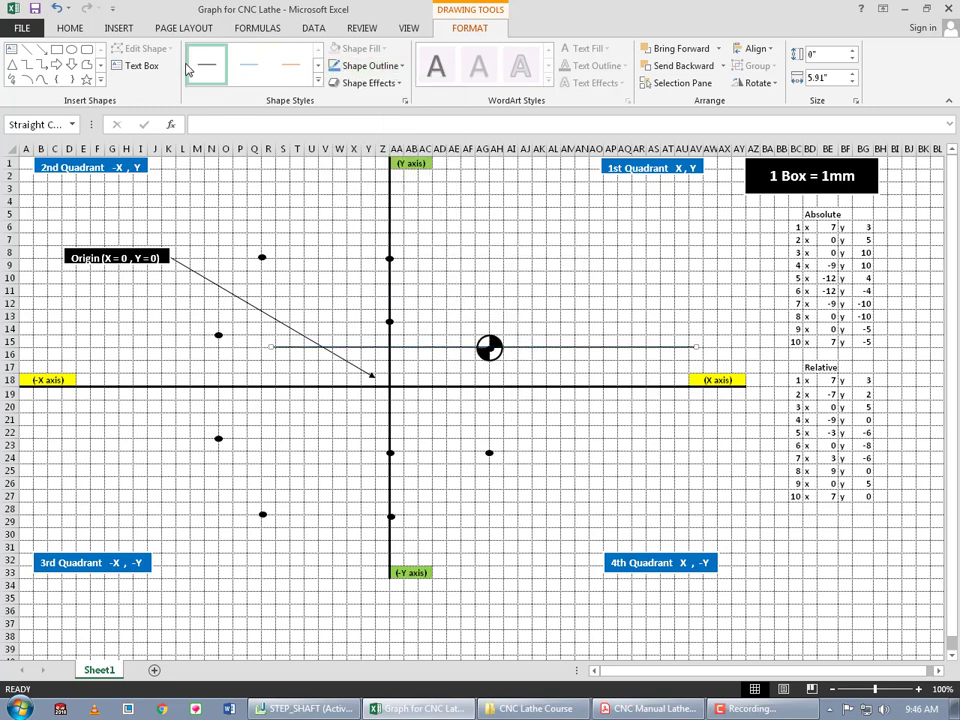
{"action": "left_click", "coordinate": [370, 66]}
{"action": "mouse_move", "coordinate": [366, 253]}
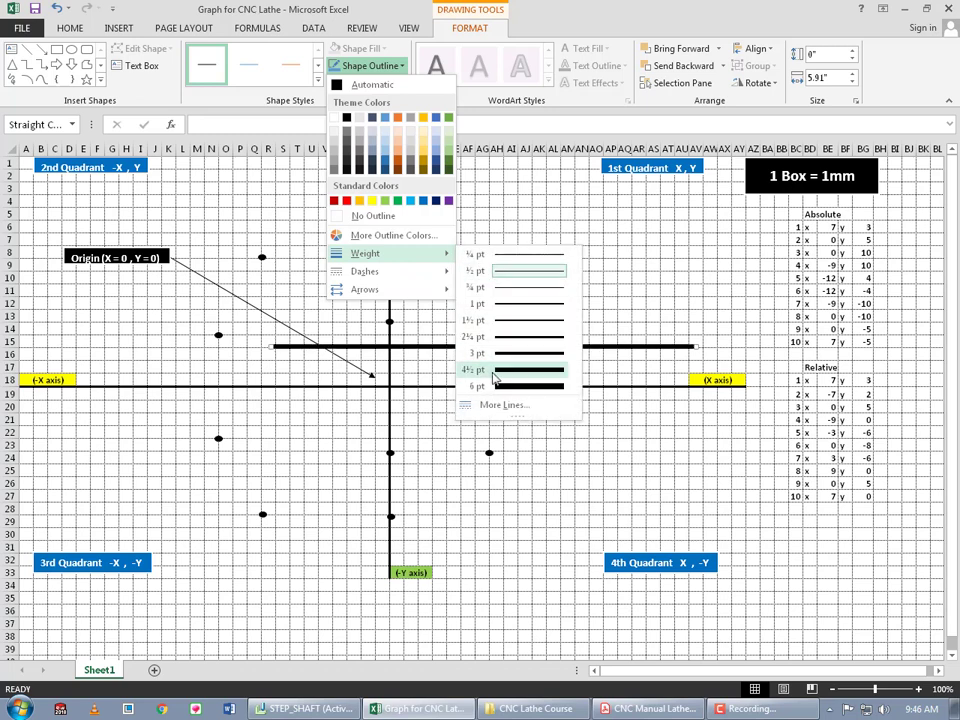
{"action": "left_click", "coordinate": [499, 371]}
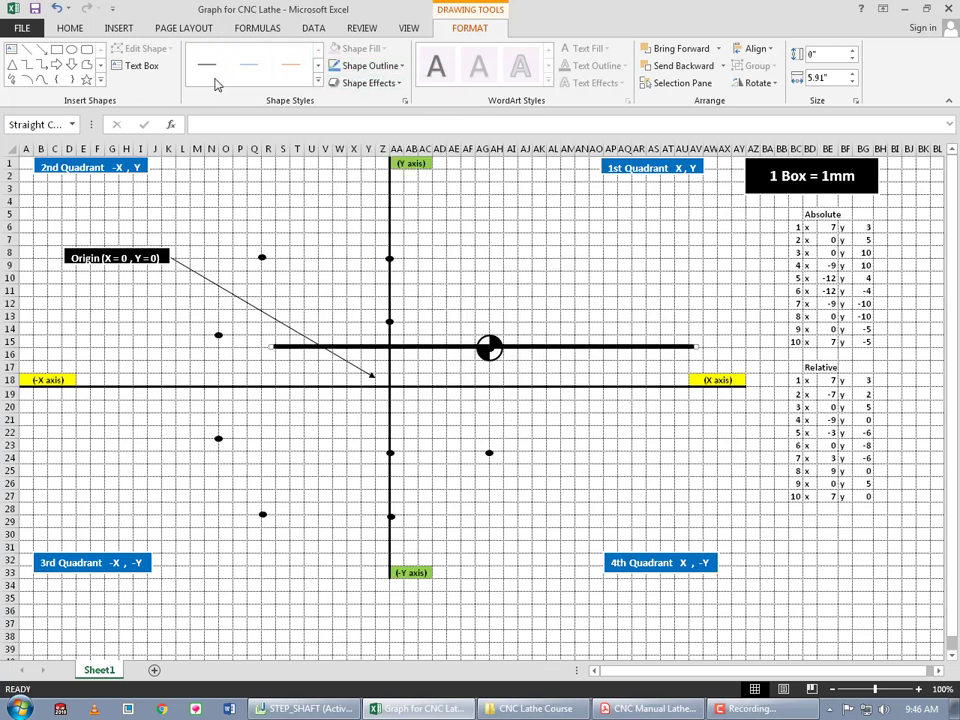
{"action": "left_click", "coordinate": [110, 30]}
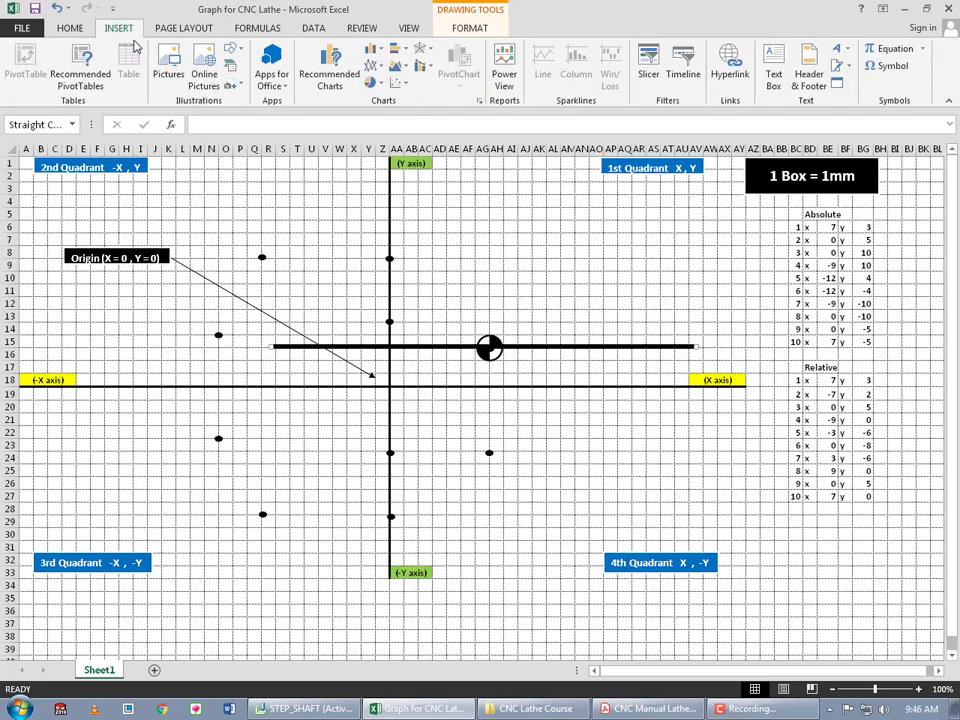
{"action": "left_click", "coordinate": [239, 50]}
{"action": "left_click", "coordinate": [247, 85]}
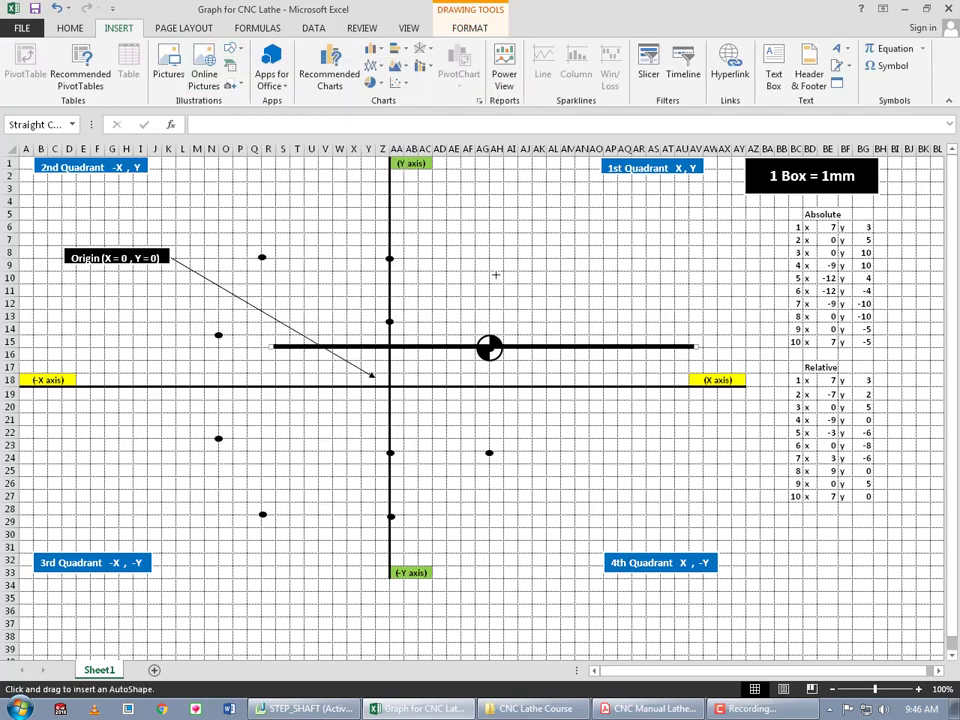
Draw a vertical line down through the marker and make it dark and 4½ pt thick
{"action": "left_click_drag", "start_coordinate": [489, 345], "coordinate": [489, 525]}
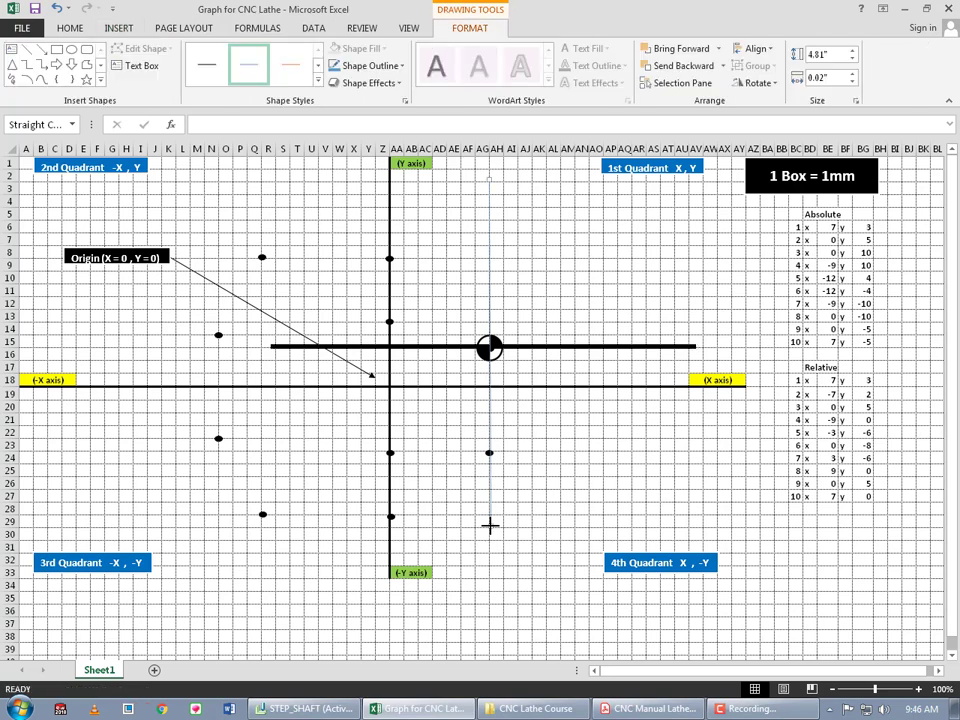
{"action": "left_click", "coordinate": [398, 66]}
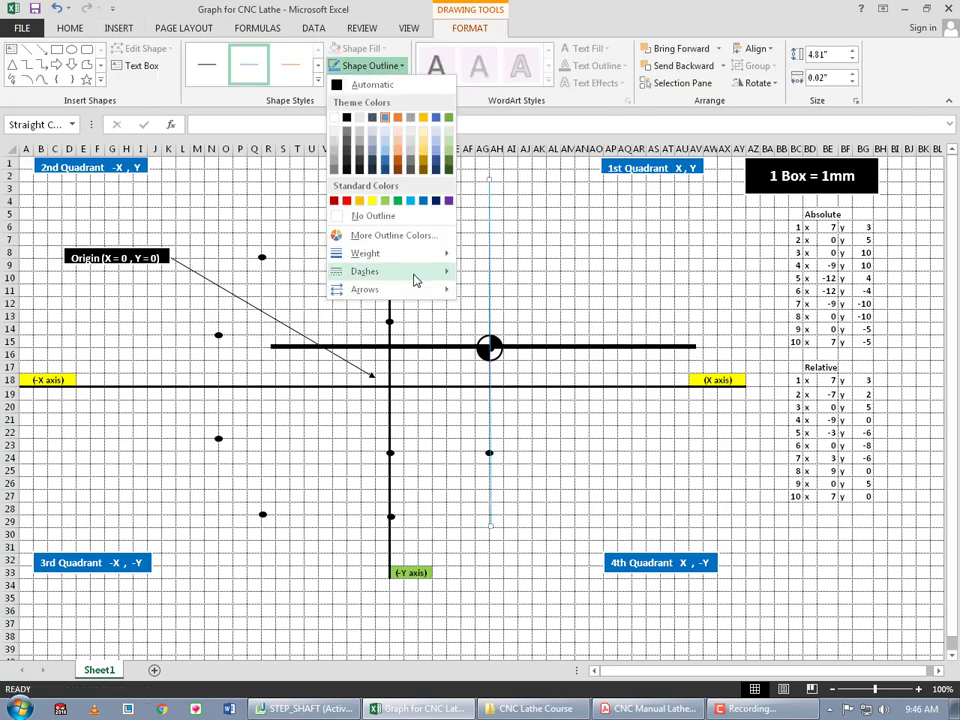
{"action": "mouse_move", "coordinate": [365, 253]}
{"action": "left_click", "coordinate": [510, 375]}
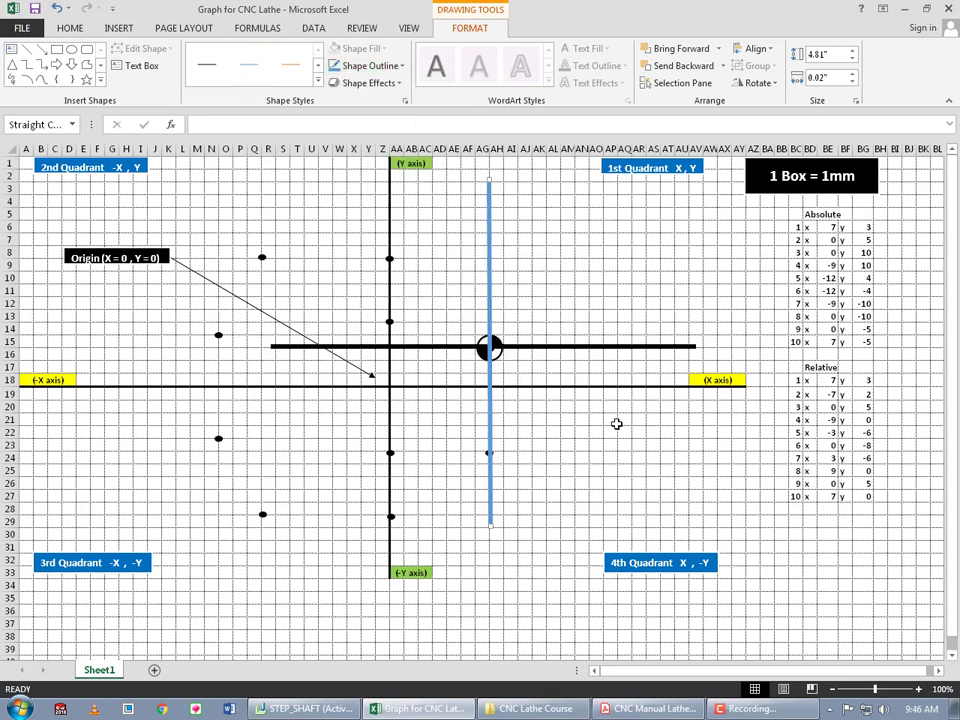
{"action": "left_click", "coordinate": [205, 66]}
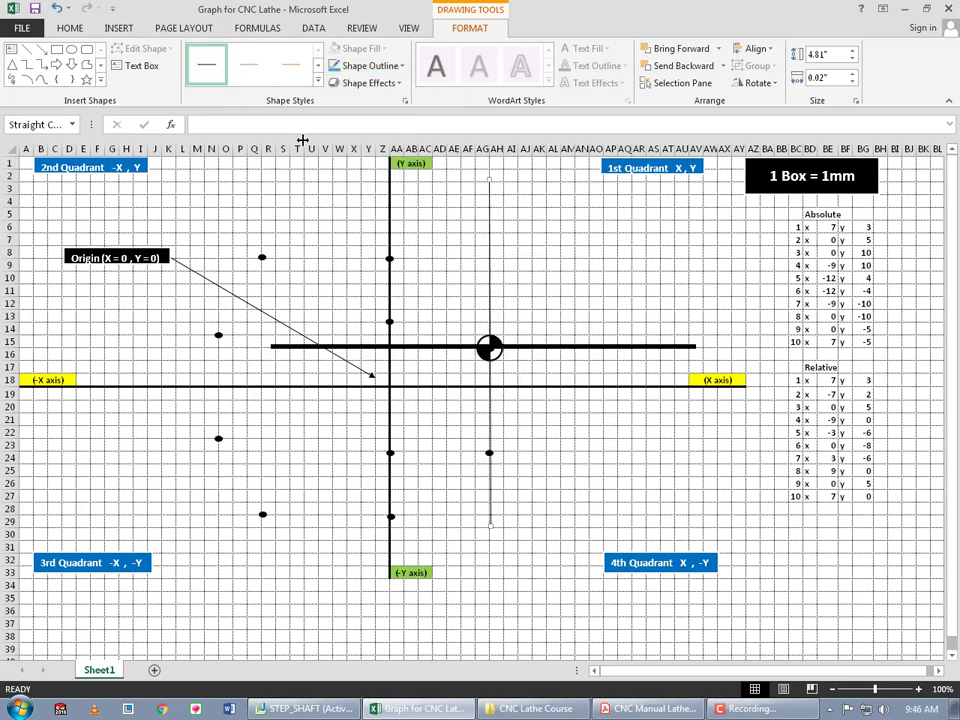
{"action": "left_click", "coordinate": [388, 84]}
{"action": "left_click", "coordinate": [370, 65]}
{"action": "mouse_move", "coordinate": [365, 253]}
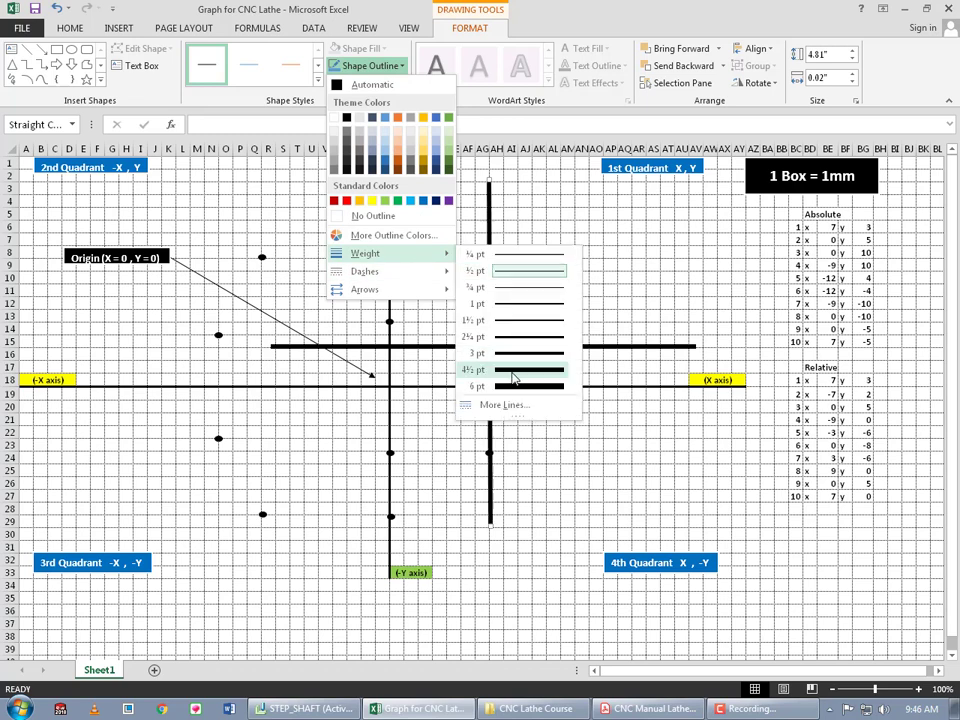
{"action": "left_click", "coordinate": [512, 369]}
{"action": "left_click", "coordinate": [439, 276]}
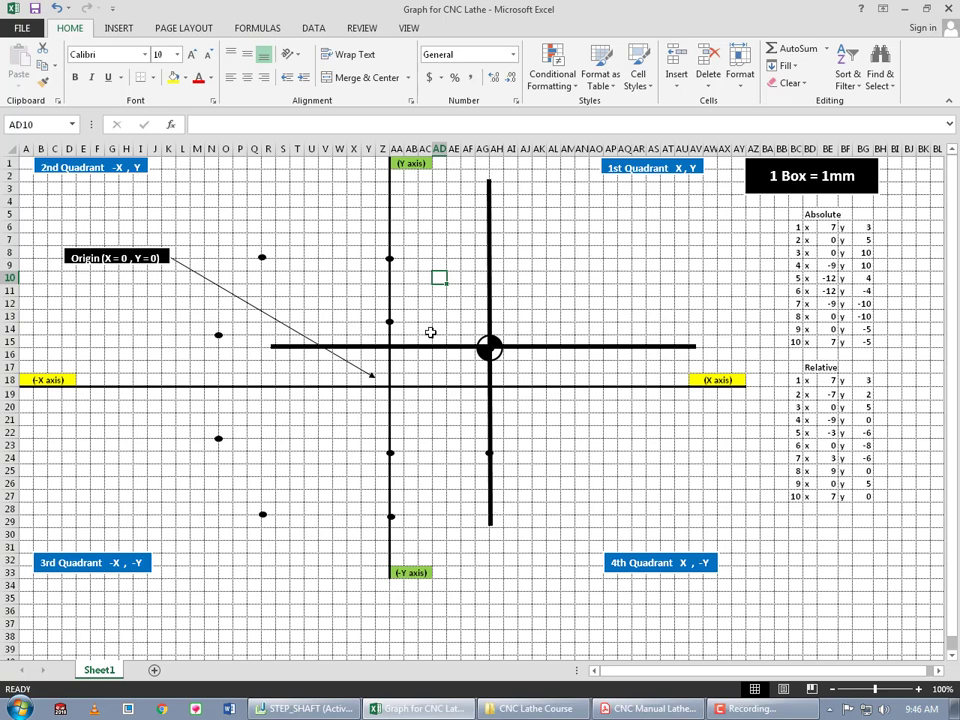
{"action": "left_click", "coordinate": [487, 342]}
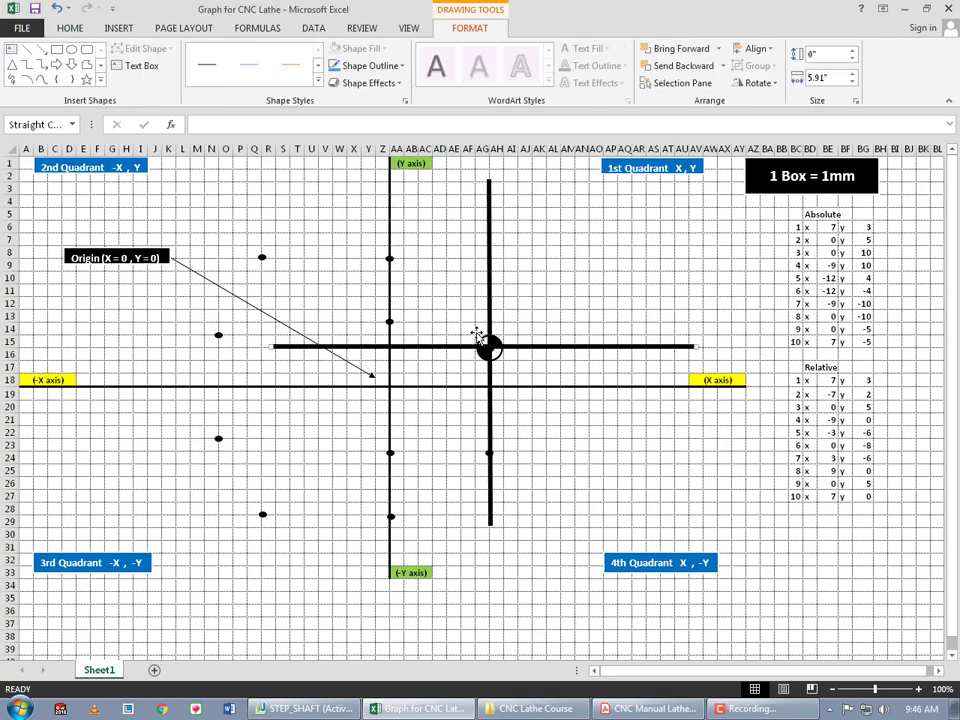
{"action": "left_click", "coordinate": [487, 347]}
{"action": "left_click", "coordinate": [480, 324]}
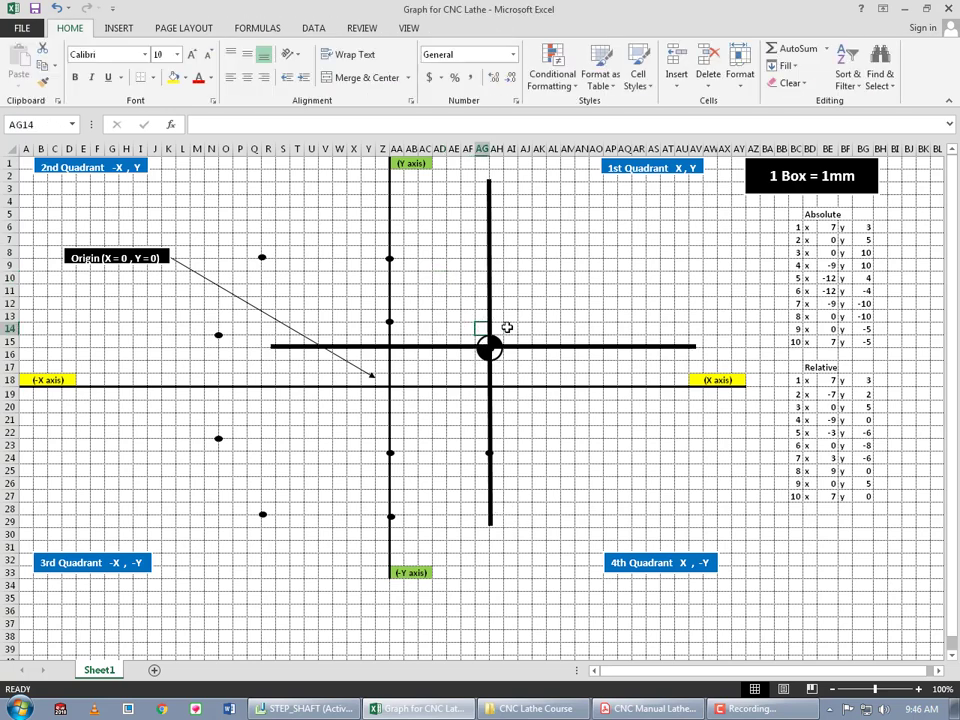
{"action": "key", "text": "Down"}
{"action": "key", "text": "Left"}
{"action": "key", "text": "Left"}
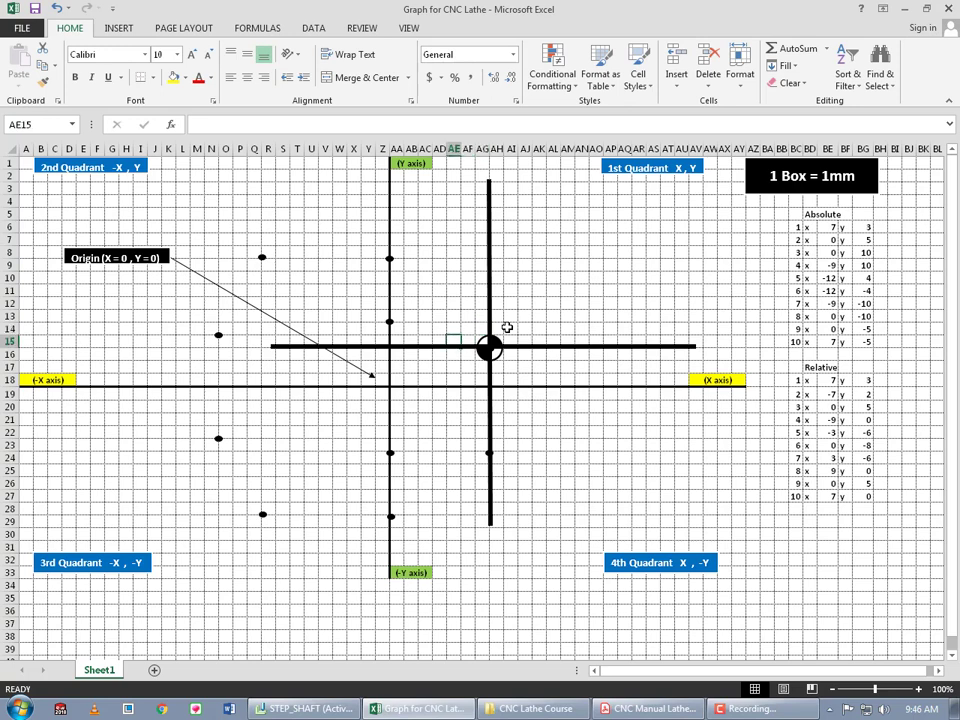
{"action": "key", "text": "Left"}
{"action": "key", "text": "Left"}
{"action": "key", "text": "Left"}
{"action": "key", "text": "Left"}
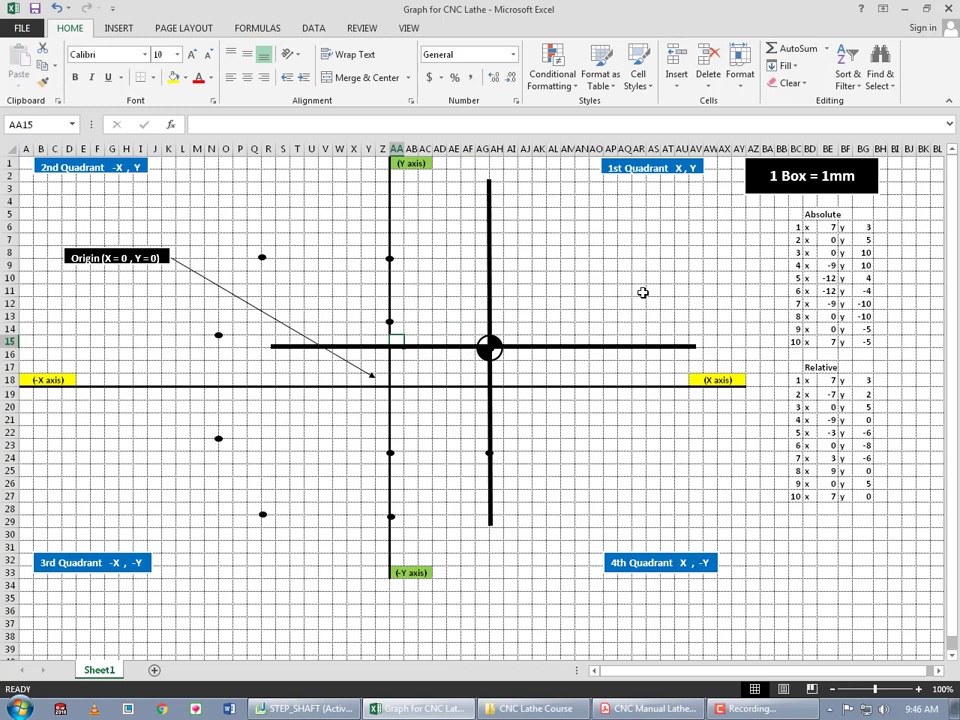
{"action": "key", "text": "Up"}
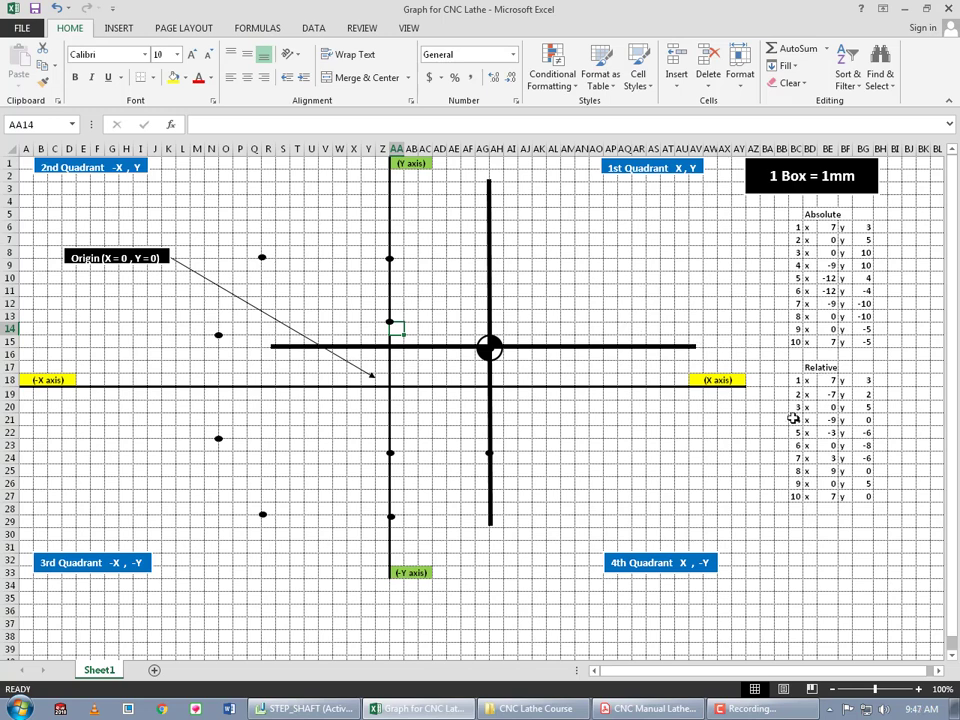
{"action": "left_click", "coordinate": [866, 380]}
{"action": "left_click", "coordinate": [866, 398]}
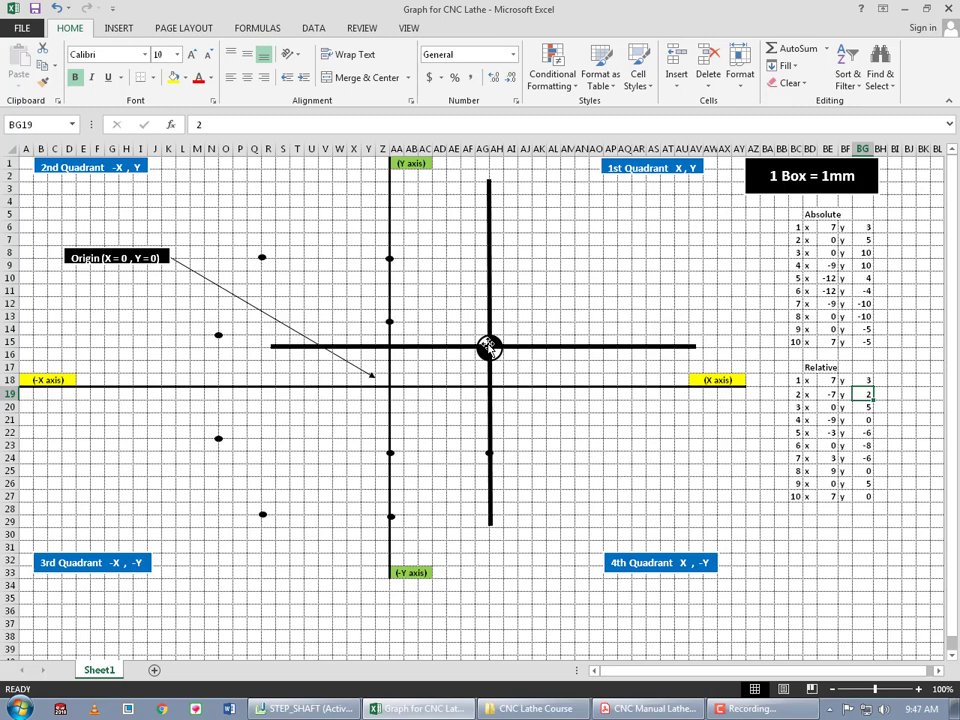
{"action": "left_click", "coordinate": [487, 342]}
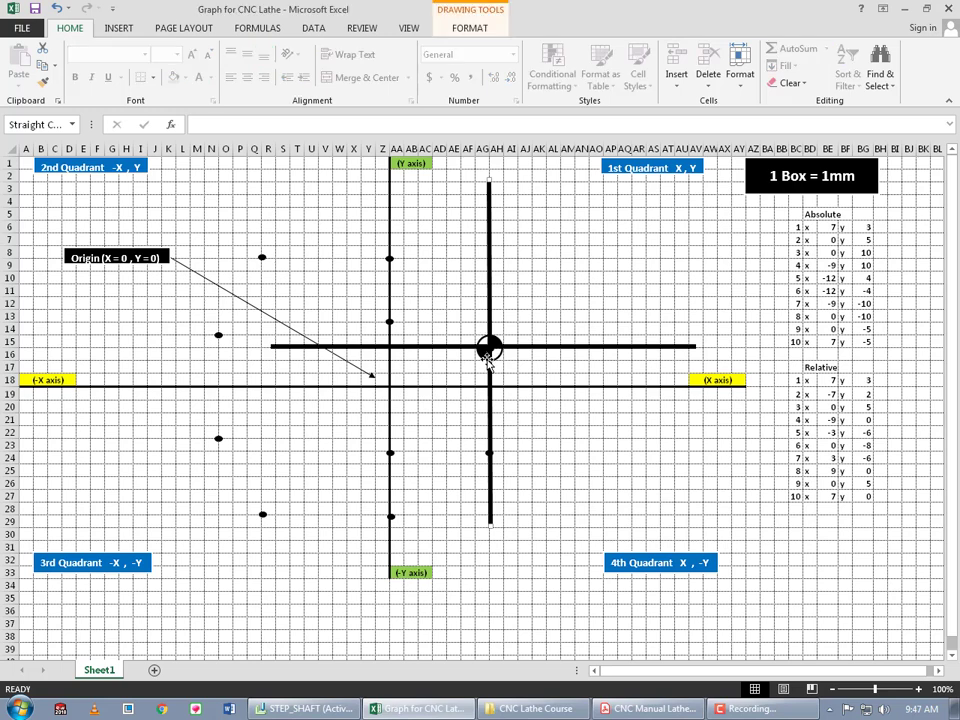
Raise the thick horizontal line to point 2 and move the origin marker to (0, 5)
{"action": "left_click_drag", "start_coordinate": [473, 347], "coordinate": [380, 323]}
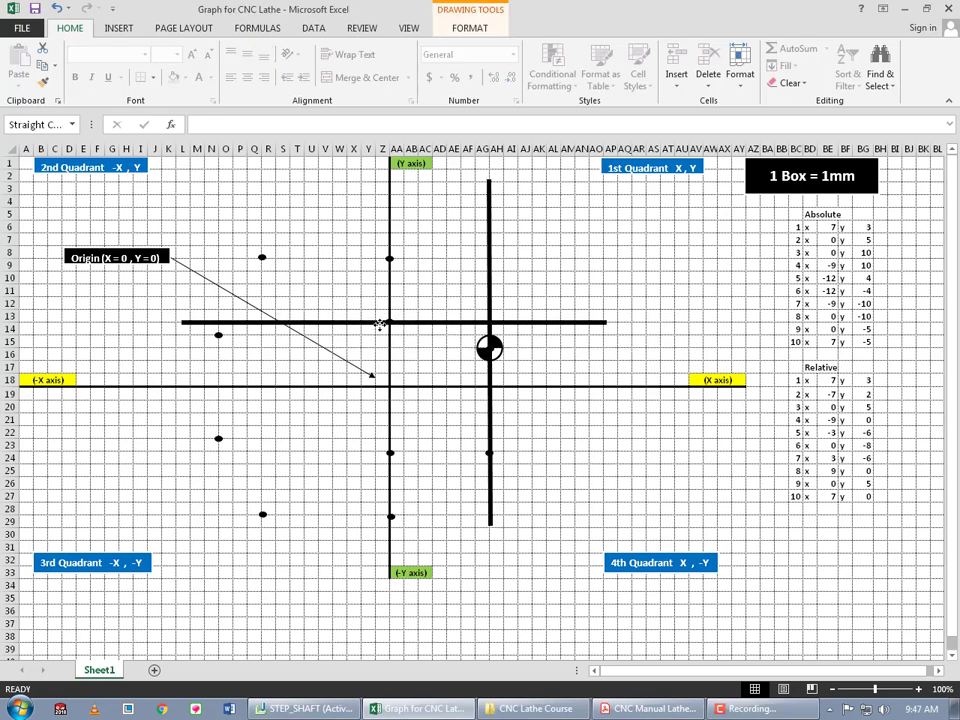
{"action": "left_click_drag", "start_coordinate": [486, 349], "coordinate": [384, 323]}
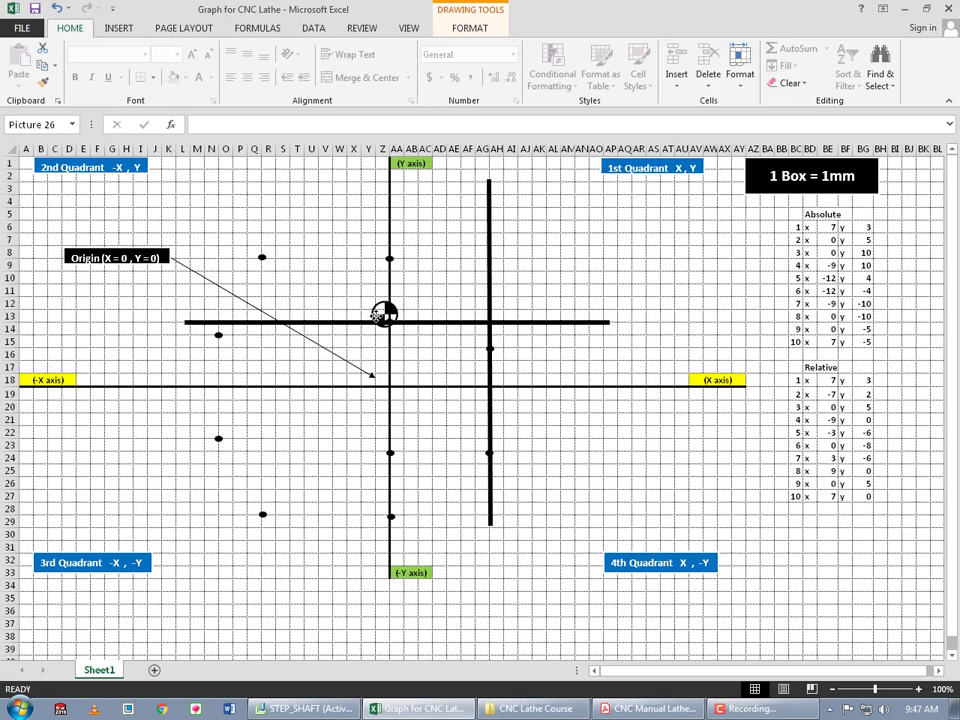
{"action": "left_click", "coordinate": [384, 323]}
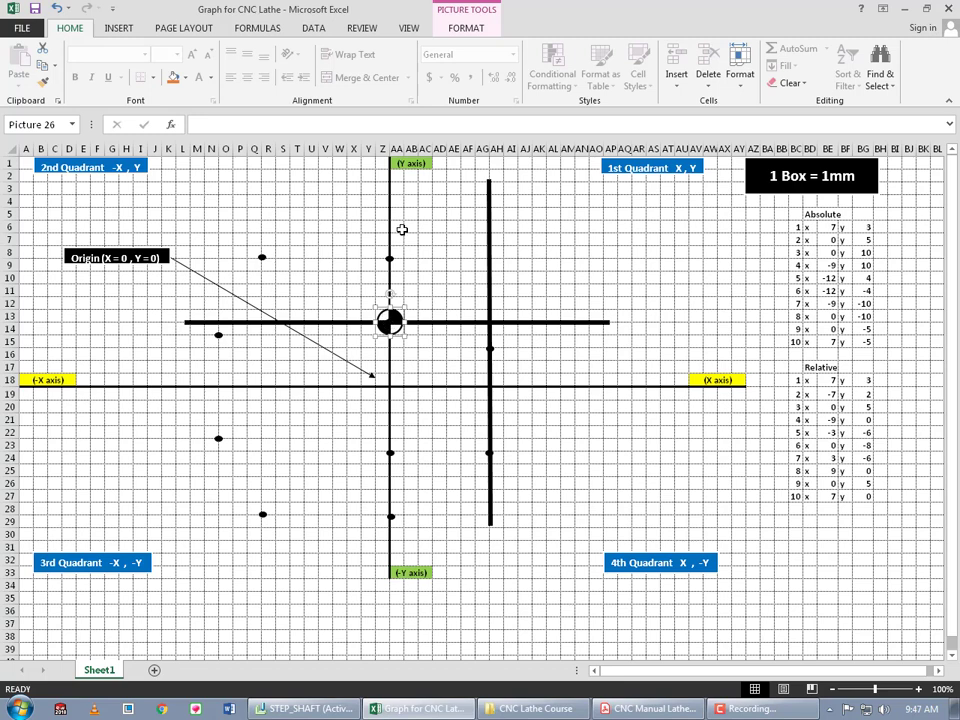
{"action": "left_click", "coordinate": [452, 290]}
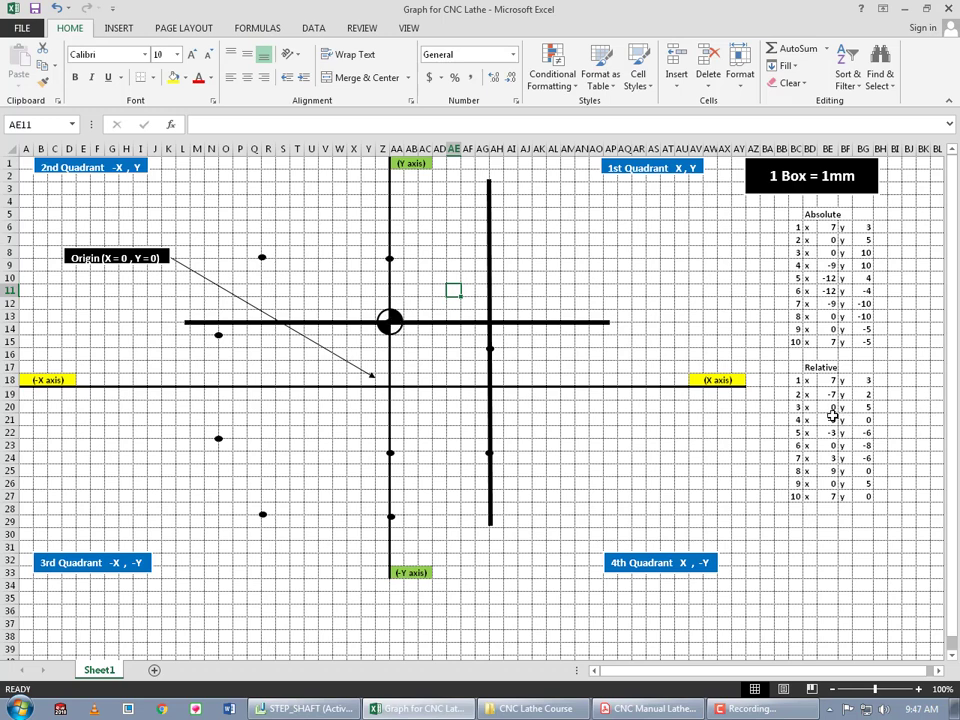
{"action": "left_click", "coordinate": [410, 321]}
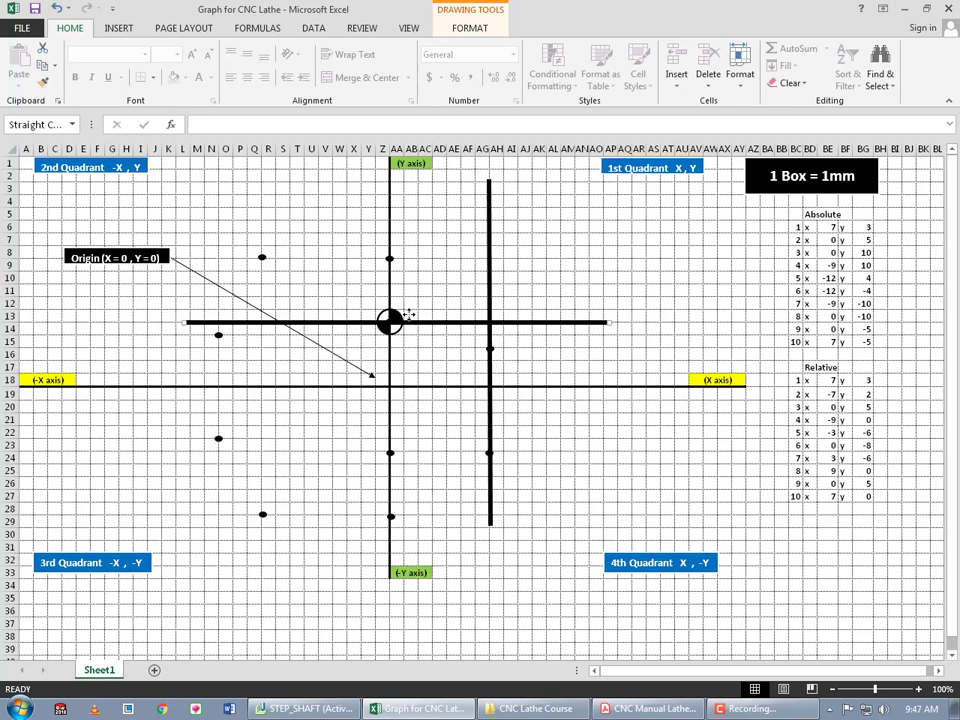
{"action": "left_click", "coordinate": [405, 304]}
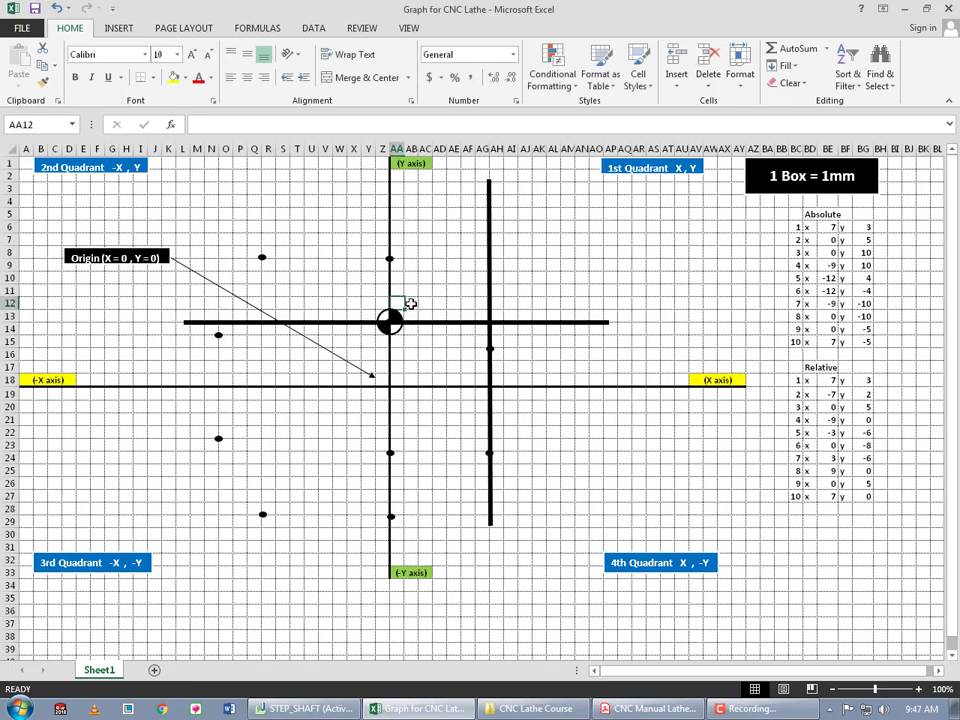
Count grid rows upward and move the origin marker to point (0, 10) on the Y axis
{"action": "key", "text": "Return"}
{"action": "key", "text": "Up"}
{"action": "key", "text": "Up"}
{"action": "key", "text": "Up"}
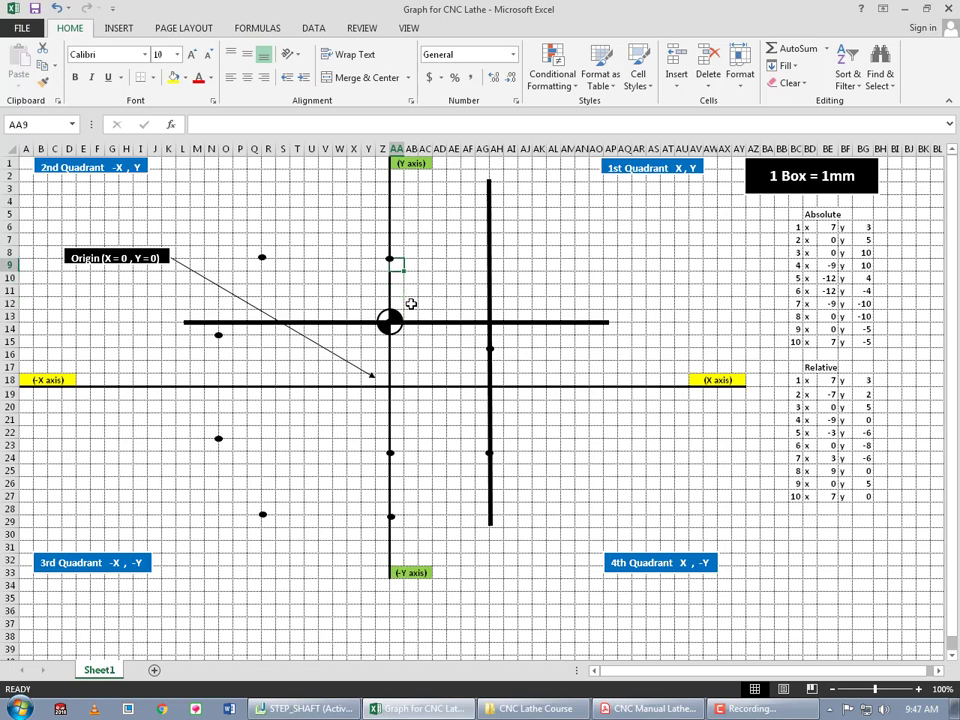
{"action": "key", "text": "Up"}
{"action": "left_click_drag", "start_coordinate": [397, 336], "coordinate": [396, 264]}
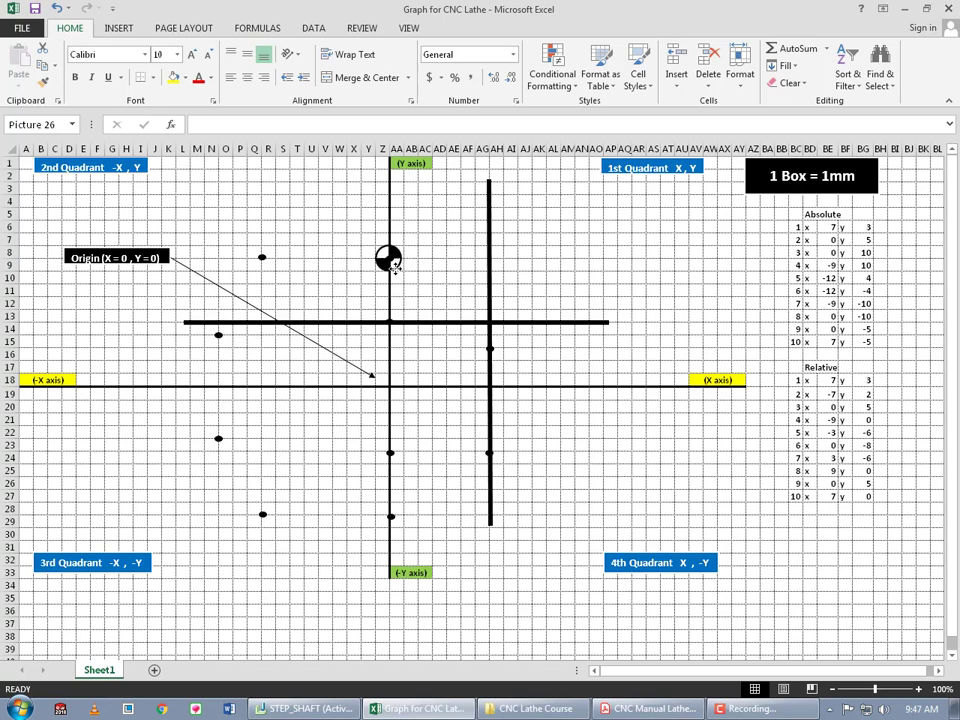
{"action": "left_click", "coordinate": [389, 322]}
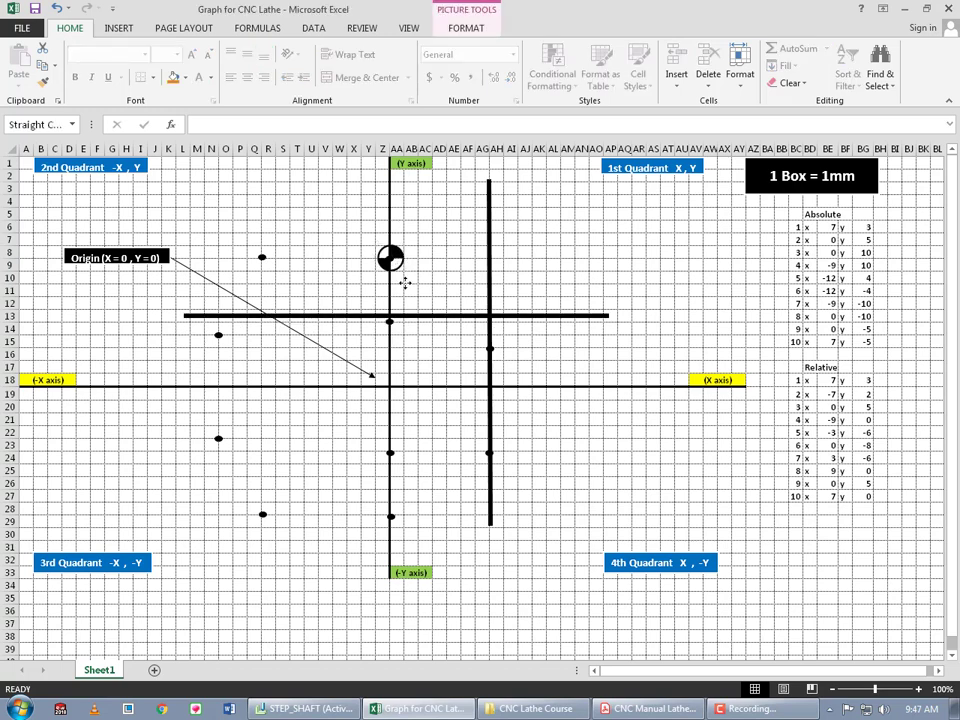
Move the marker left to (-9, 10) and shift both thick lines to cross there
{"action": "left_click_drag", "start_coordinate": [404, 283], "coordinate": [404, 266]}
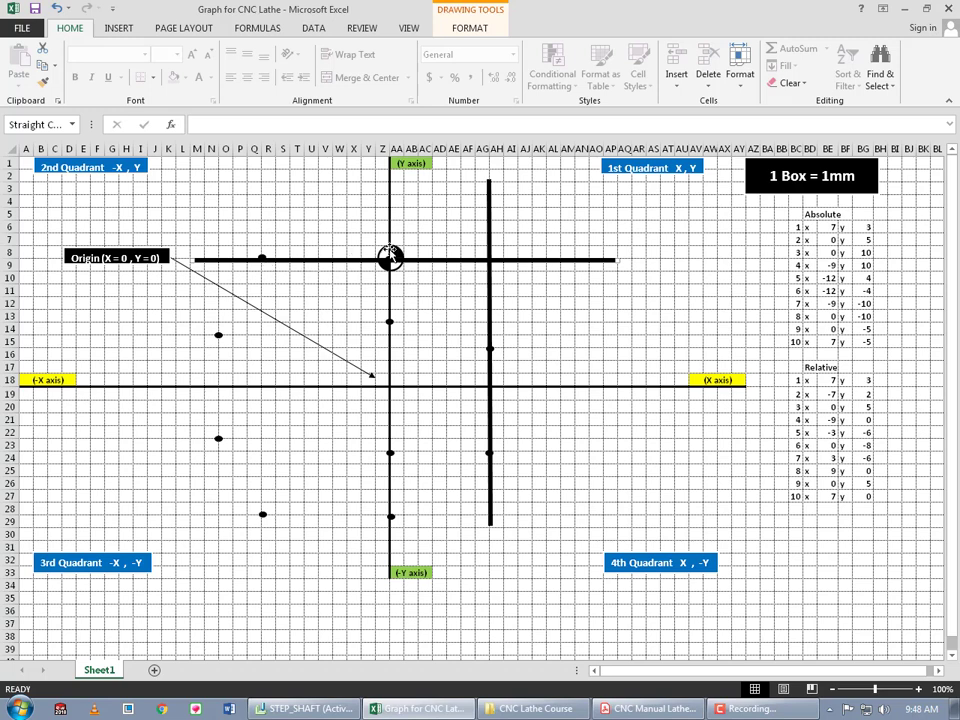
{"action": "left_click_drag", "start_coordinate": [390, 258], "coordinate": [250, 251]}
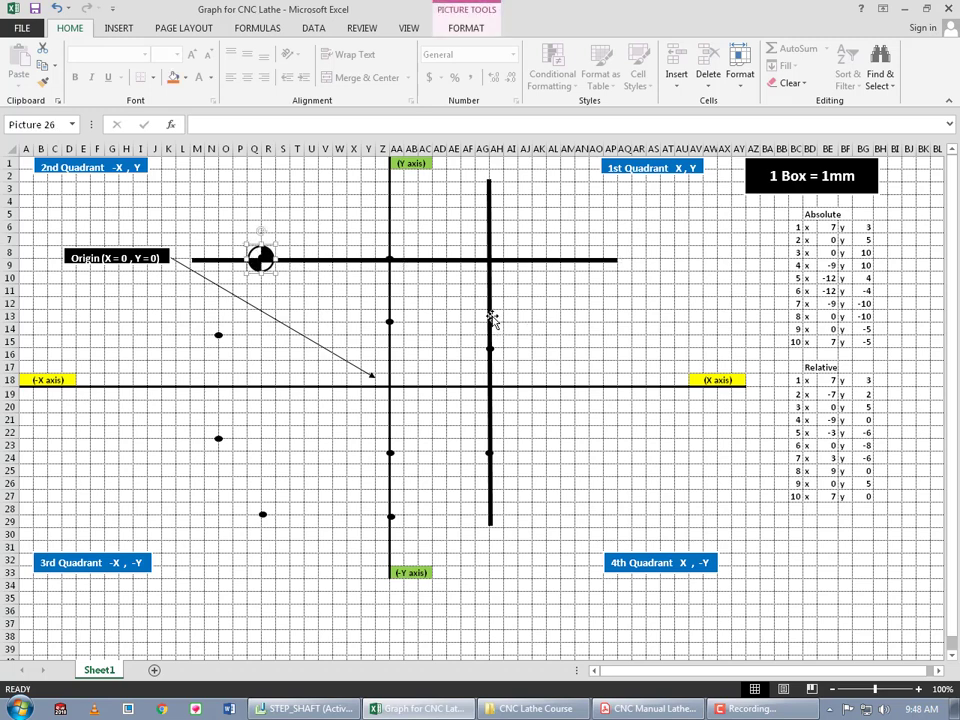
{"action": "left_click_drag", "start_coordinate": [491, 319], "coordinate": [263, 289]}
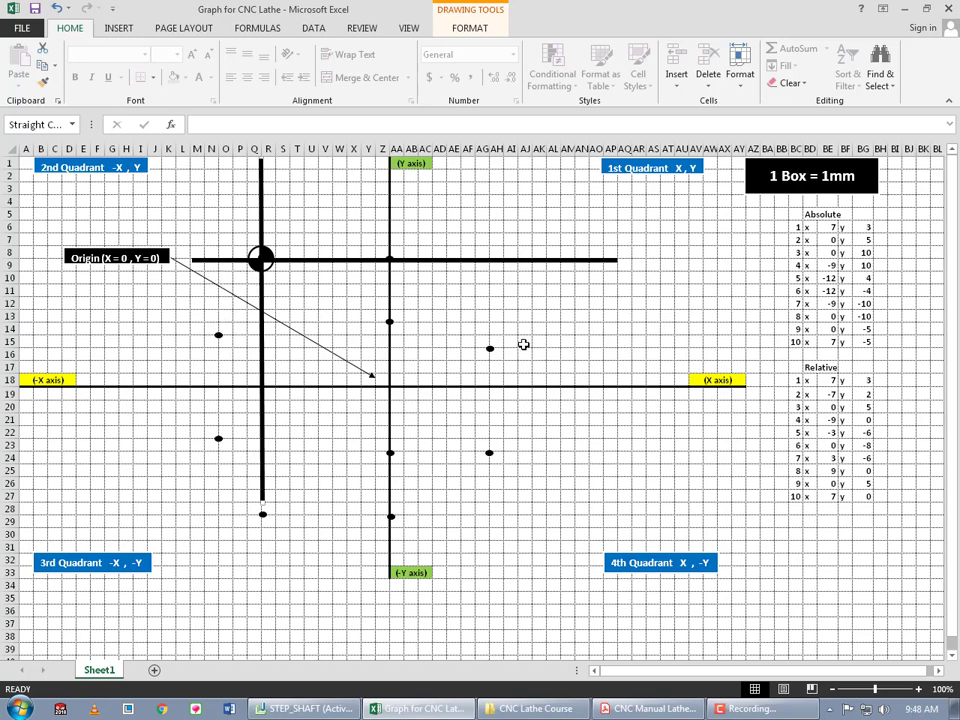
{"action": "left_click", "coordinate": [871, 434]}
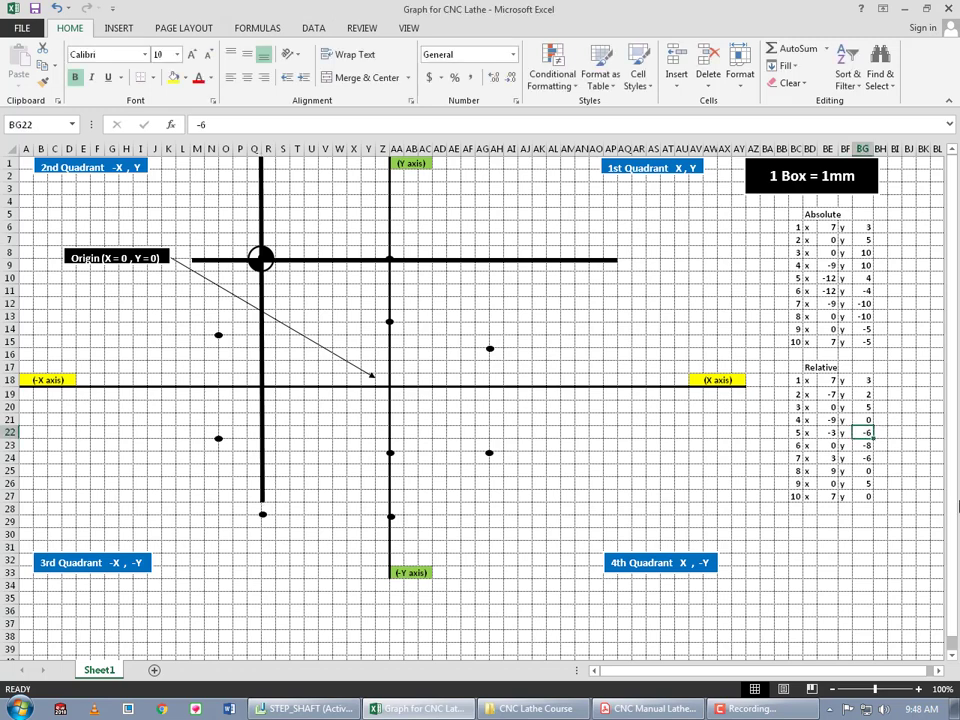
Move the origin marker to (-12, 4) and realign the horizontal and vertical lines through it
{"action": "left_click", "coordinate": [828, 432]}
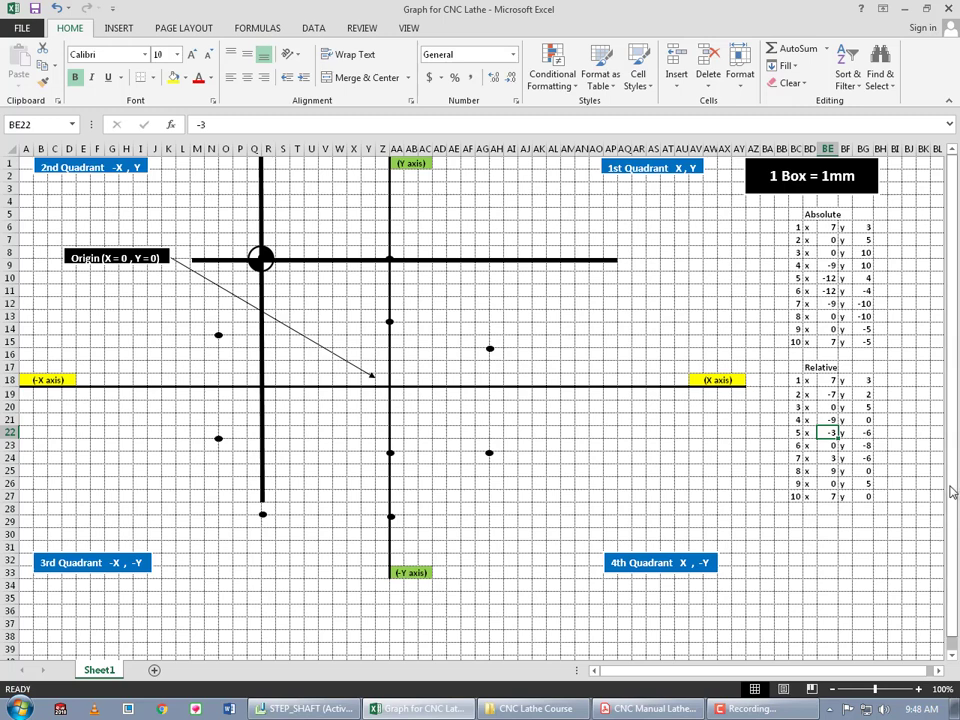
{"action": "left_click_drag", "start_coordinate": [252, 251], "coordinate": [210, 328]}
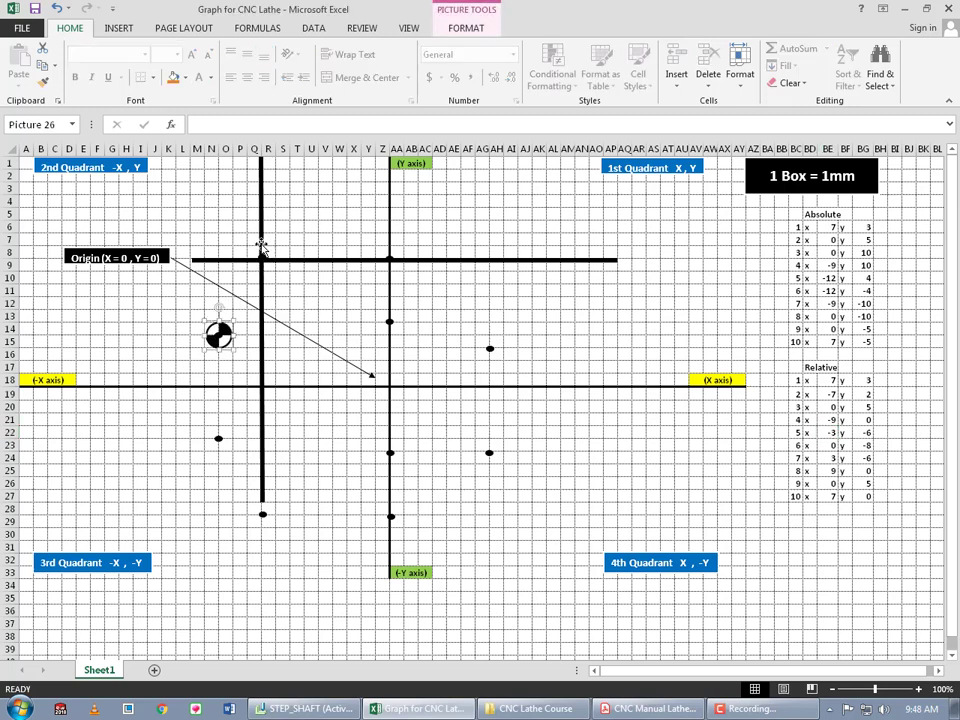
{"action": "mouse_move", "coordinate": [276, 259]}
{"action": "left_mouse_down"}
{"action": "mouse_move", "coordinate": [175, 335]}
{"action": "mouse_move", "coordinate": [147, 335]}
{"action": "left_mouse_up"}
{"action": "left_click_drag", "start_coordinate": [262, 217], "coordinate": [218, 237]}
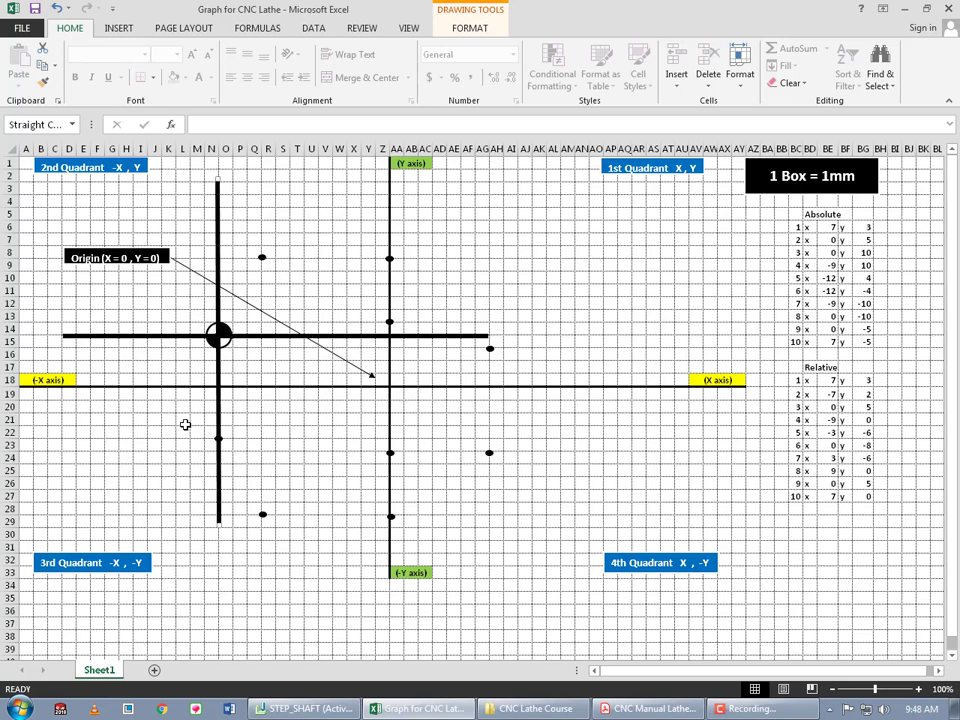
{"action": "left_click_drag", "start_coordinate": [220, 407], "coordinate": [216, 402]}
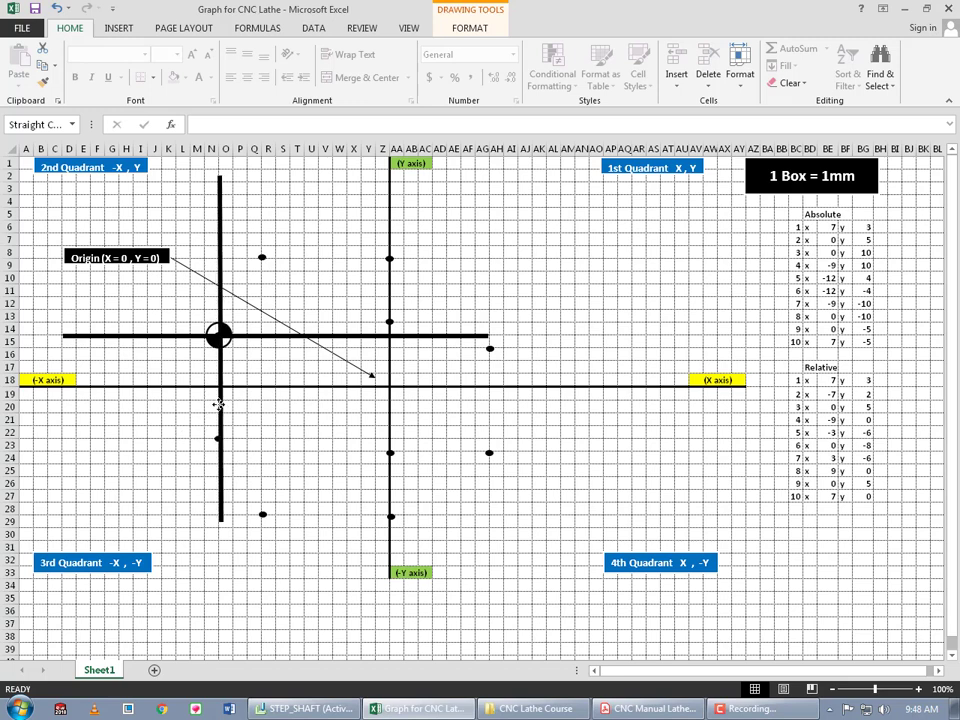
{"action": "left_click", "coordinate": [216, 402]}
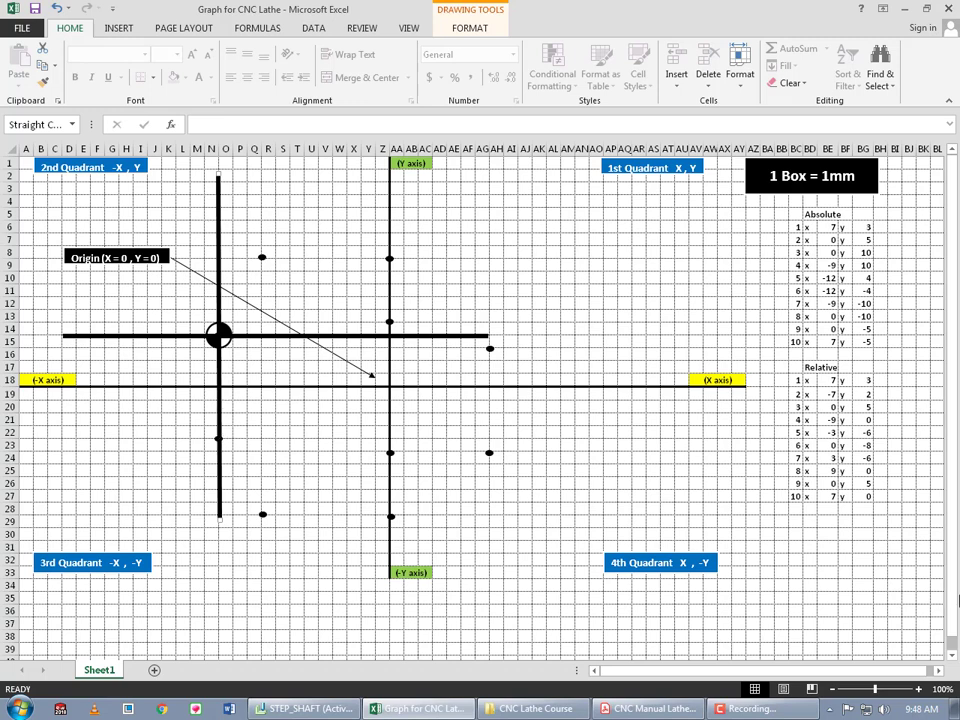
{"action": "left_click", "coordinate": [828, 445]}
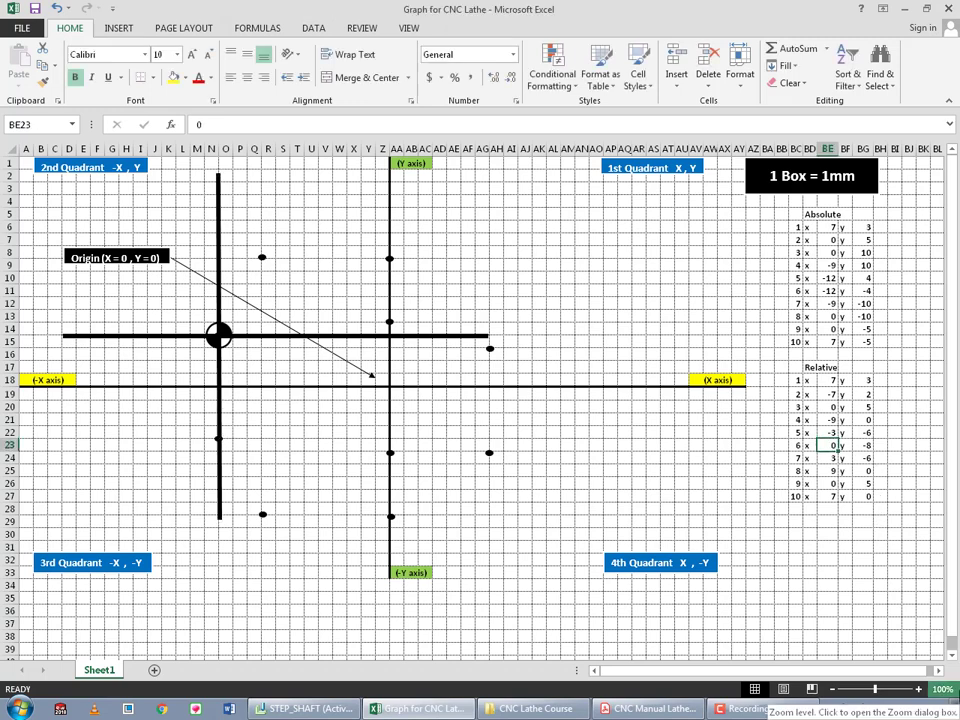
Shift the thick vertical and horizontal lines down so they cross at point (-12, -4)
{"action": "left_click", "coordinate": [862, 445]}
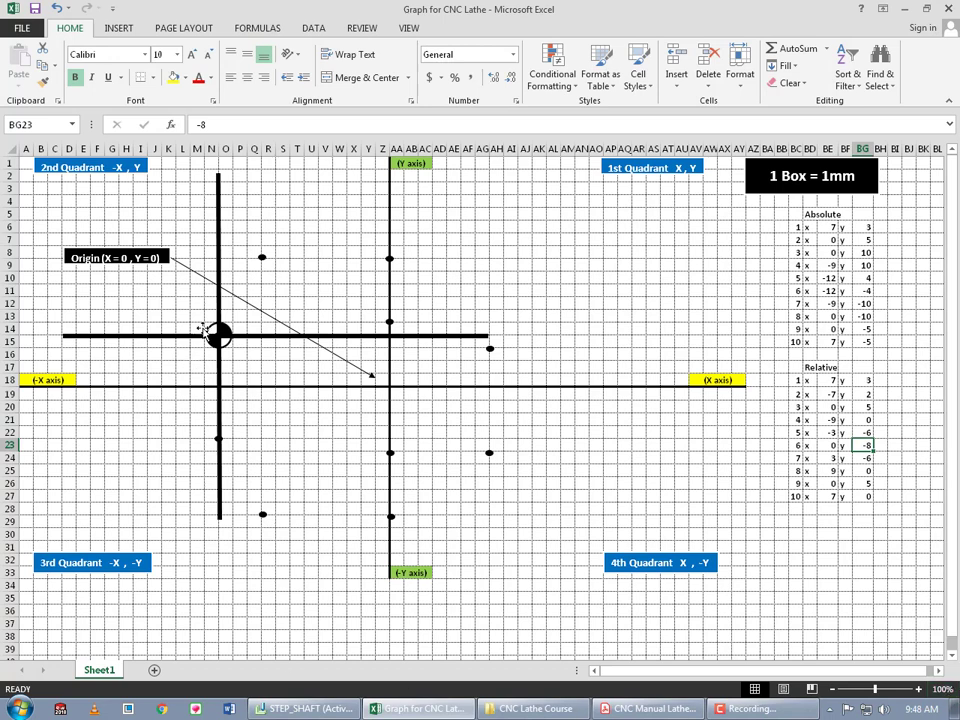
{"action": "left_click", "coordinate": [220, 377]}
{"action": "left_click_drag", "start_coordinate": [222, 377], "coordinate": [212, 380]}
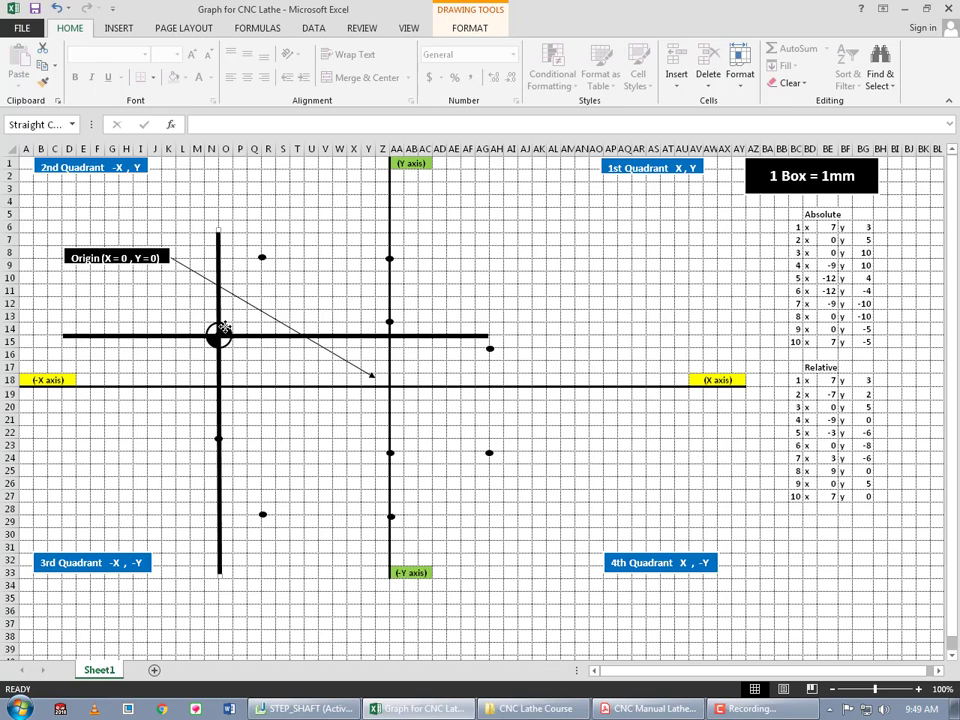
{"action": "mouse_move", "coordinate": [220, 332]}
{"action": "left_mouse_down"}
{"action": "mouse_move", "coordinate": [212, 364]}
{"action": "mouse_move", "coordinate": [222, 431]}
{"action": "left_mouse_up"}
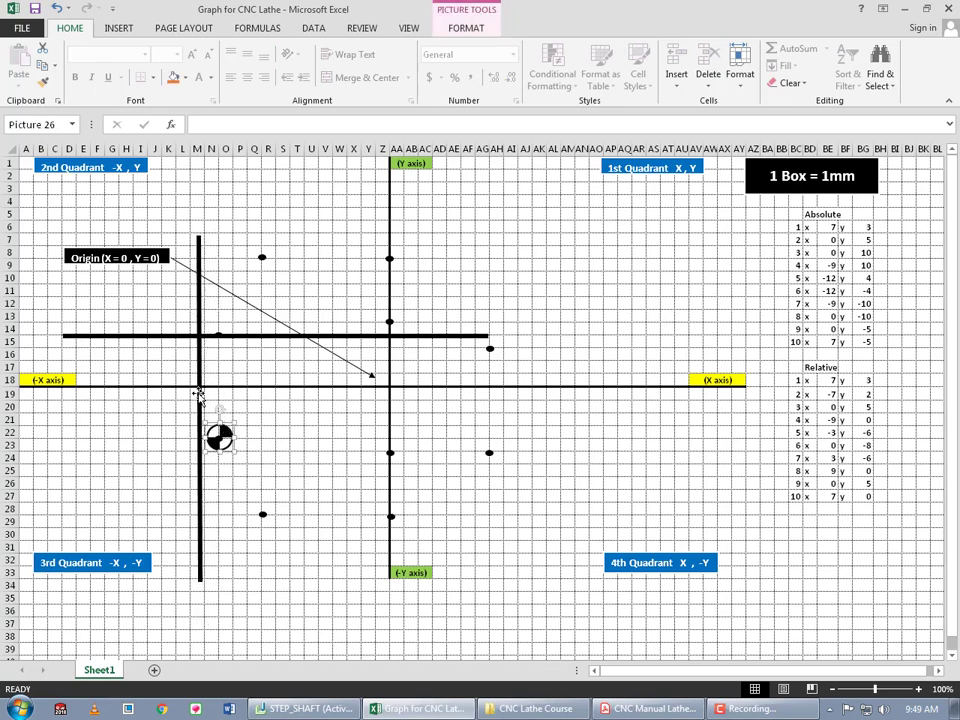
{"action": "left_click_drag", "start_coordinate": [199, 386], "coordinate": [214, 369]}
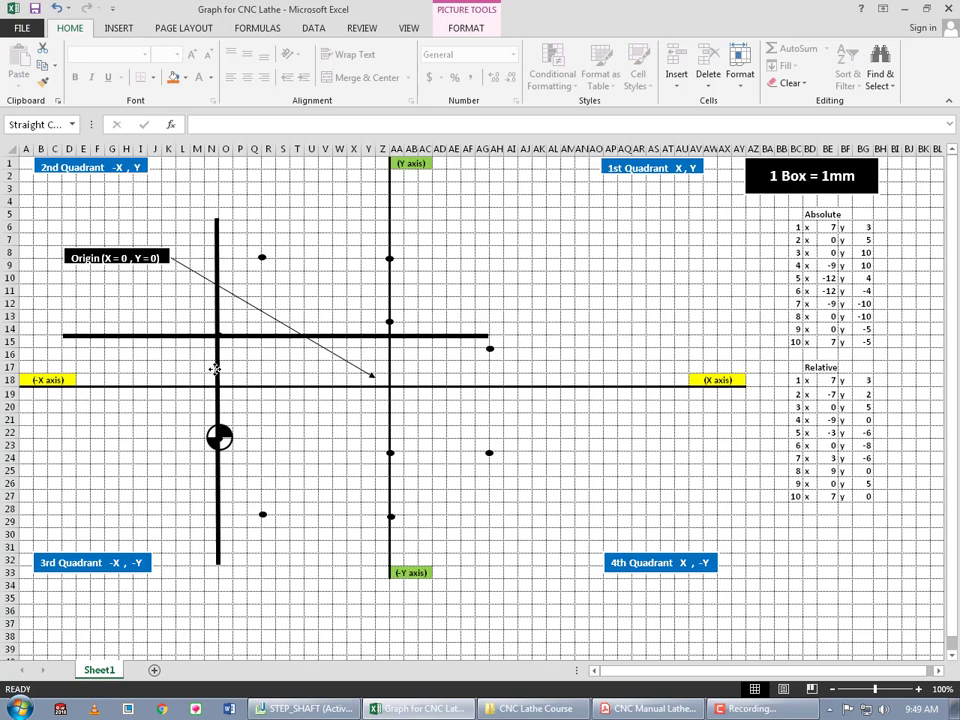
{"action": "left_click_drag", "start_coordinate": [268, 338], "coordinate": [216, 436]}
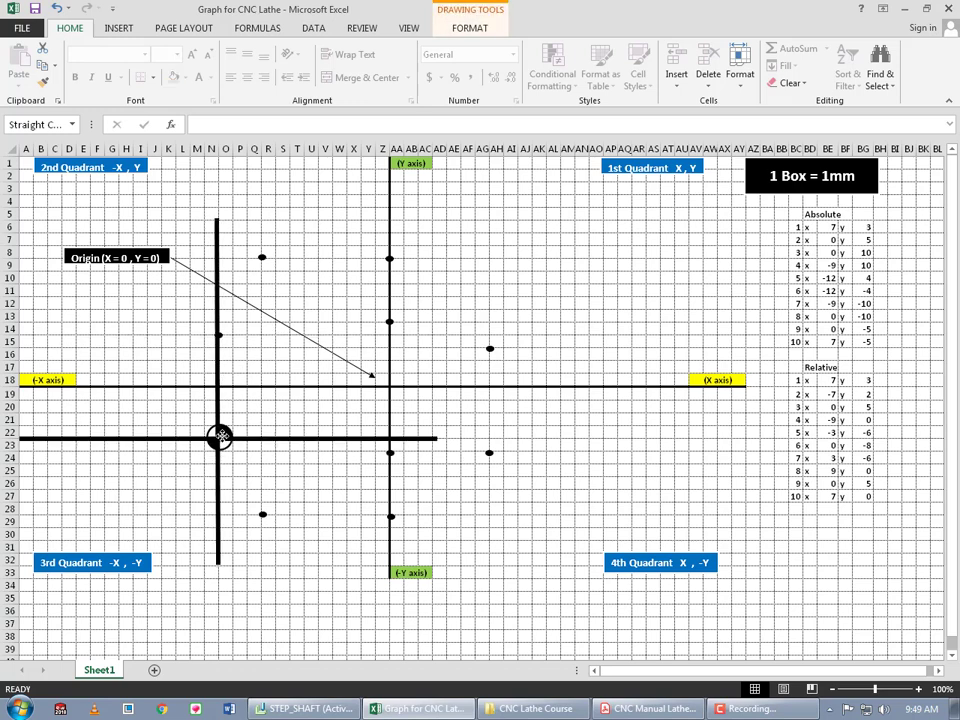
{"action": "left_click", "coordinate": [231, 510]}
{"action": "key", "text": "Right"}
{"action": "key", "text": "Right"}
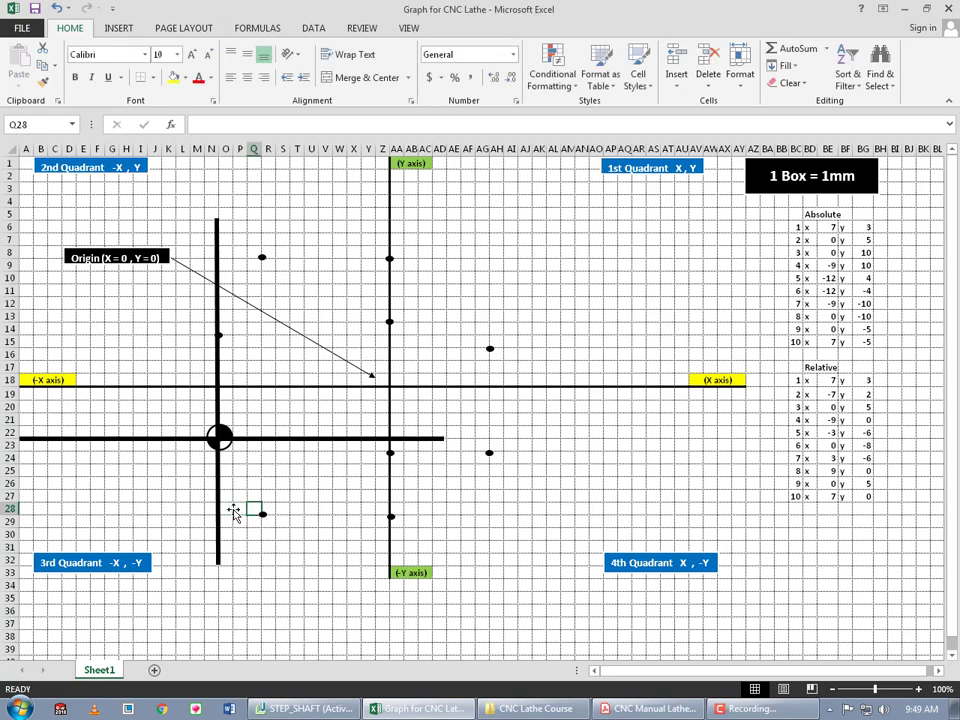
{"action": "left_click", "coordinate": [829, 459]}
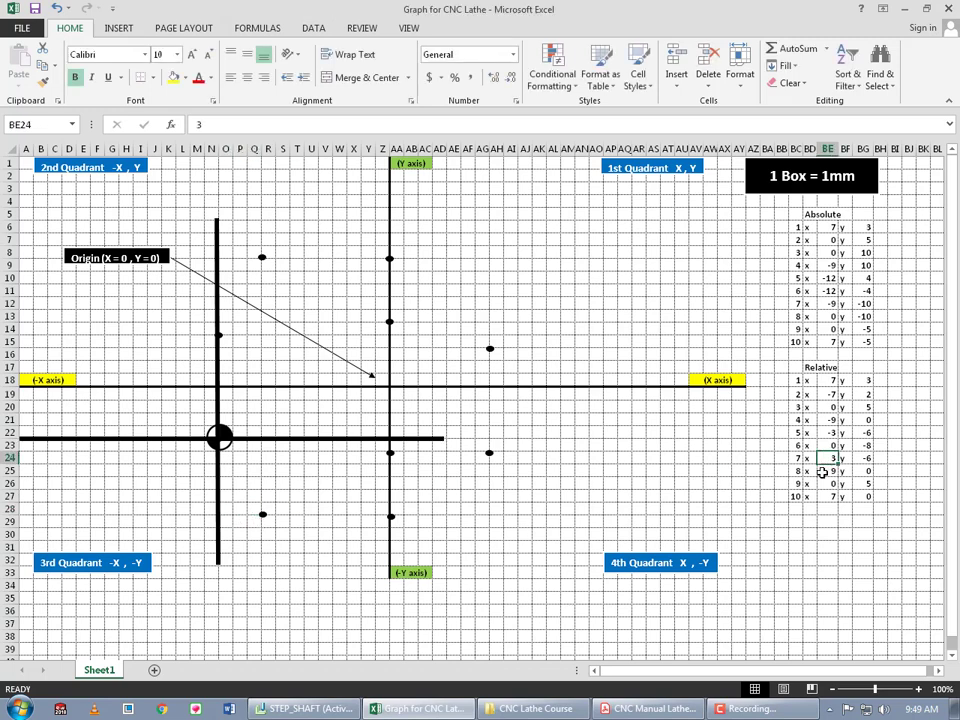
Count grid boxes from the marker and move the origin marker to point 7 at (-9, -10)
{"action": "left_click", "coordinate": [266, 447]}
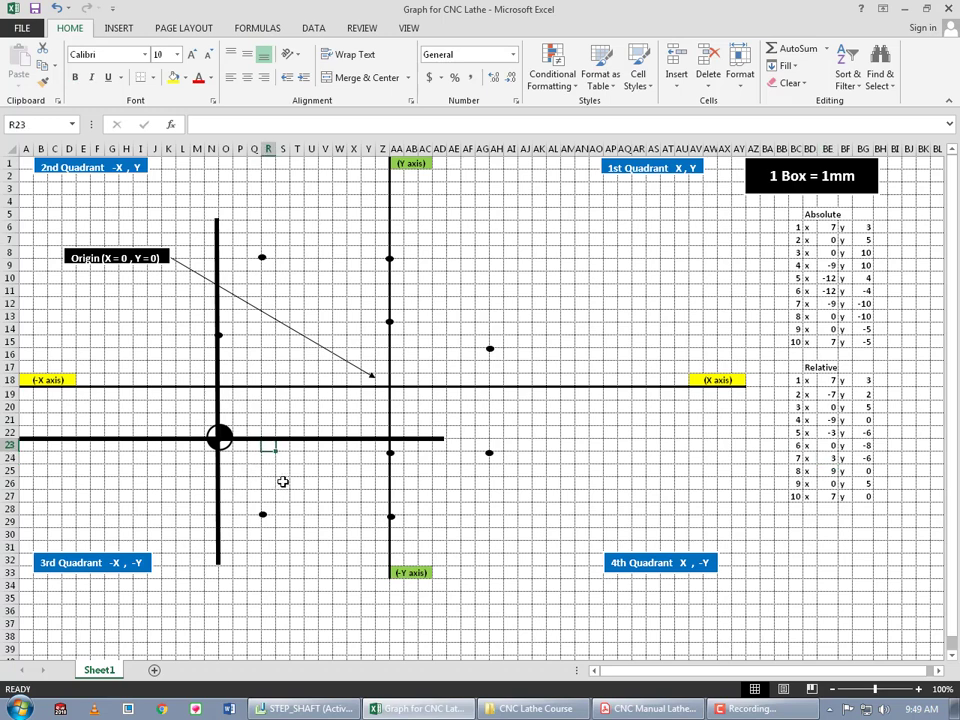
{"action": "key", "text": "Left"}
{"action": "key", "text": "Down"}
{"action": "key", "text": "Down"}
{"action": "key", "text": "Down"}
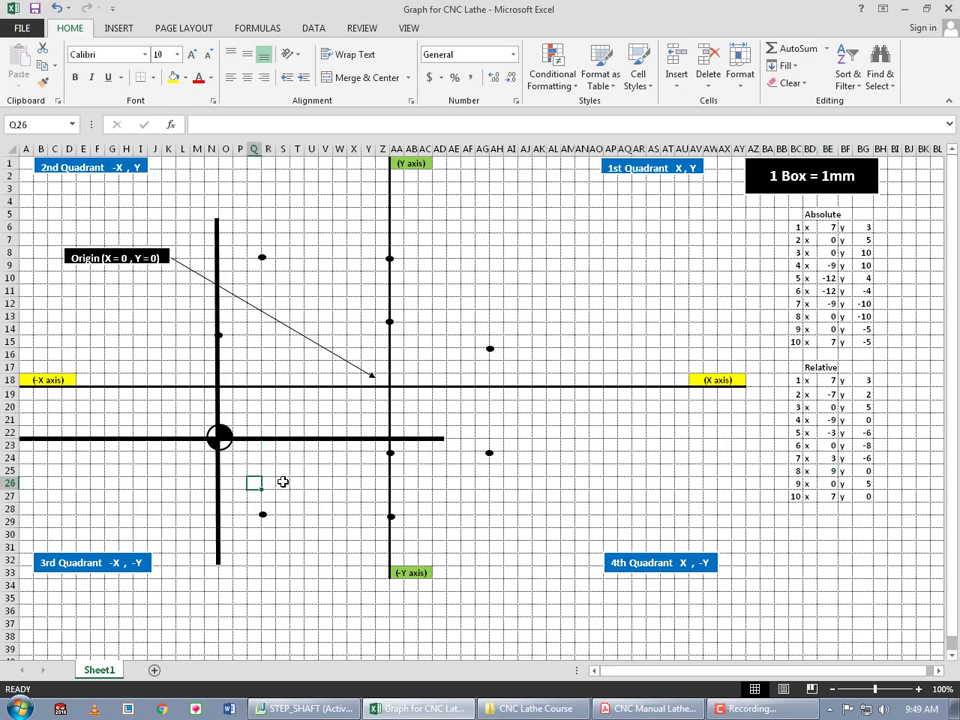
{"action": "key", "text": "Down"}
{"action": "key", "text": "Down"}
{"action": "key", "text": "Left"}
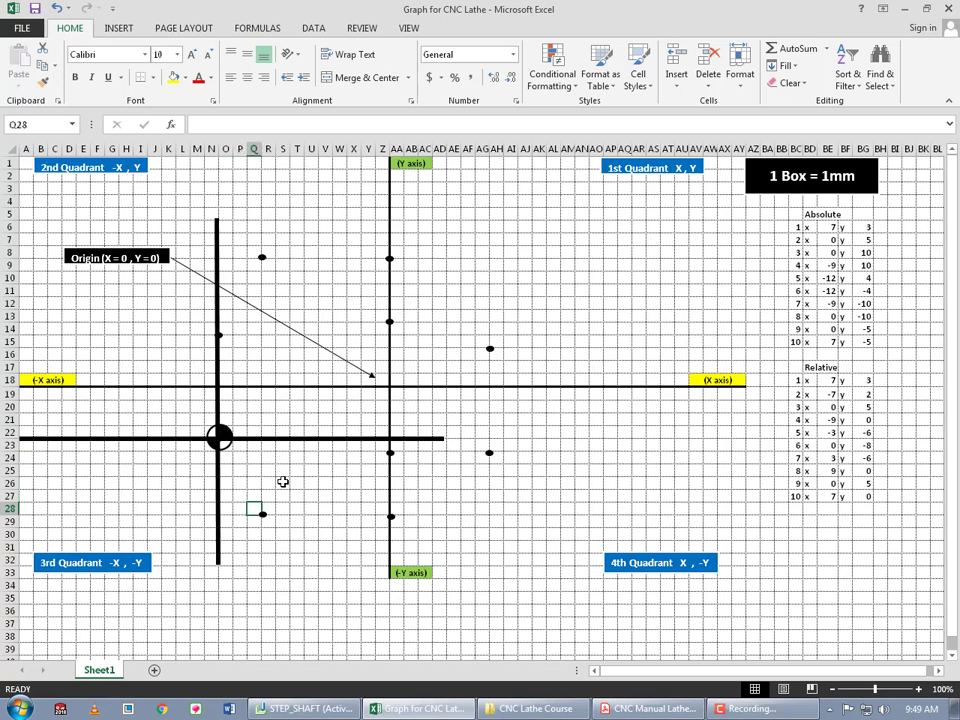
{"action": "left_click", "coordinate": [849, 458]}
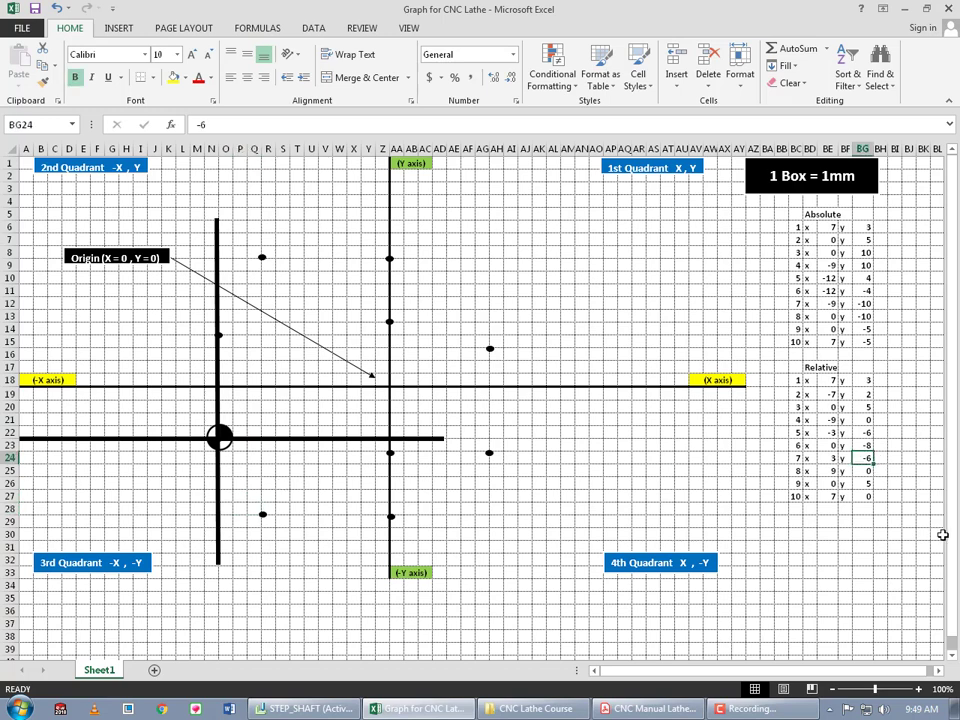
{"action": "left_click_drag", "start_coordinate": [224, 439], "coordinate": [291, 529]}
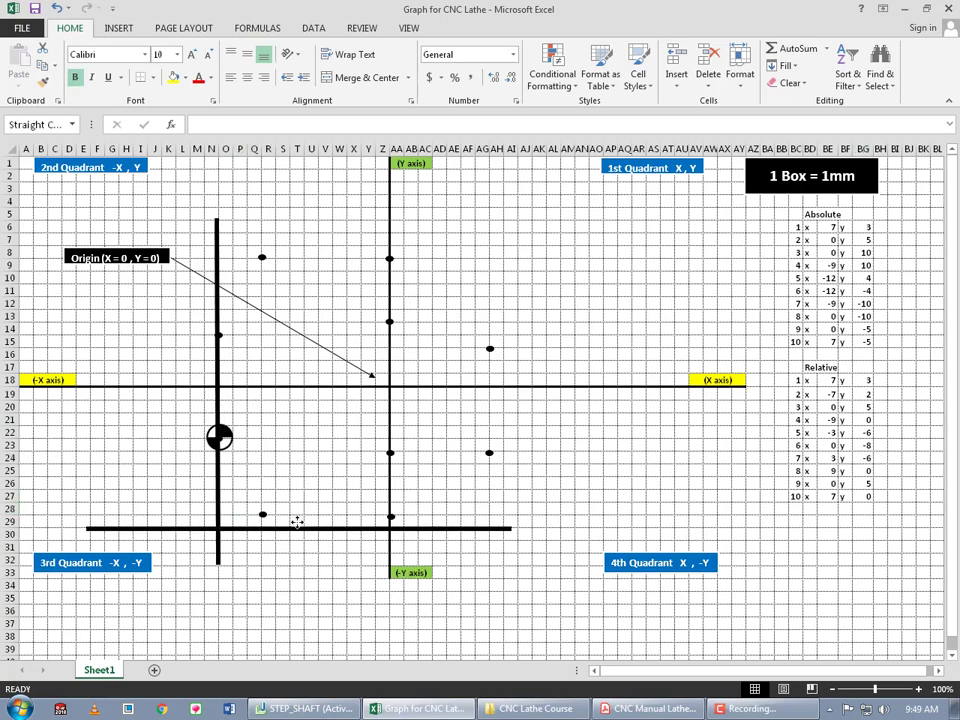
{"action": "left_click_drag", "start_coordinate": [221, 438], "coordinate": [265, 513]}
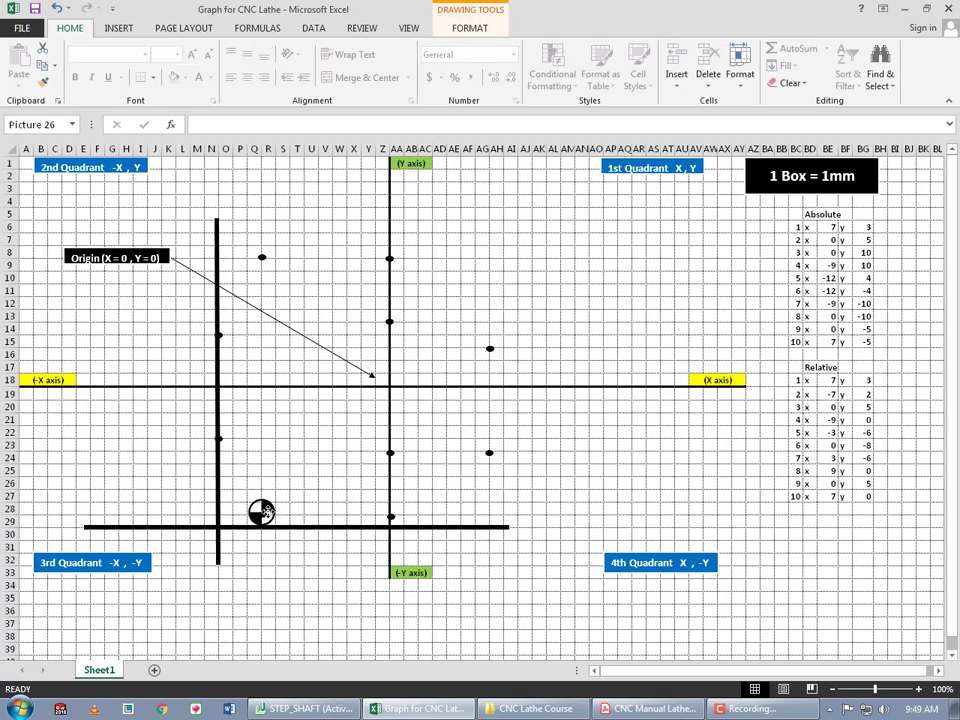
Move the horizontal and vertical thick guide lines so they cross at the marker on point 7
{"action": "left_click", "coordinate": [316, 527]}
{"action": "left_click_drag", "start_coordinate": [316, 527], "coordinate": [290, 516]}
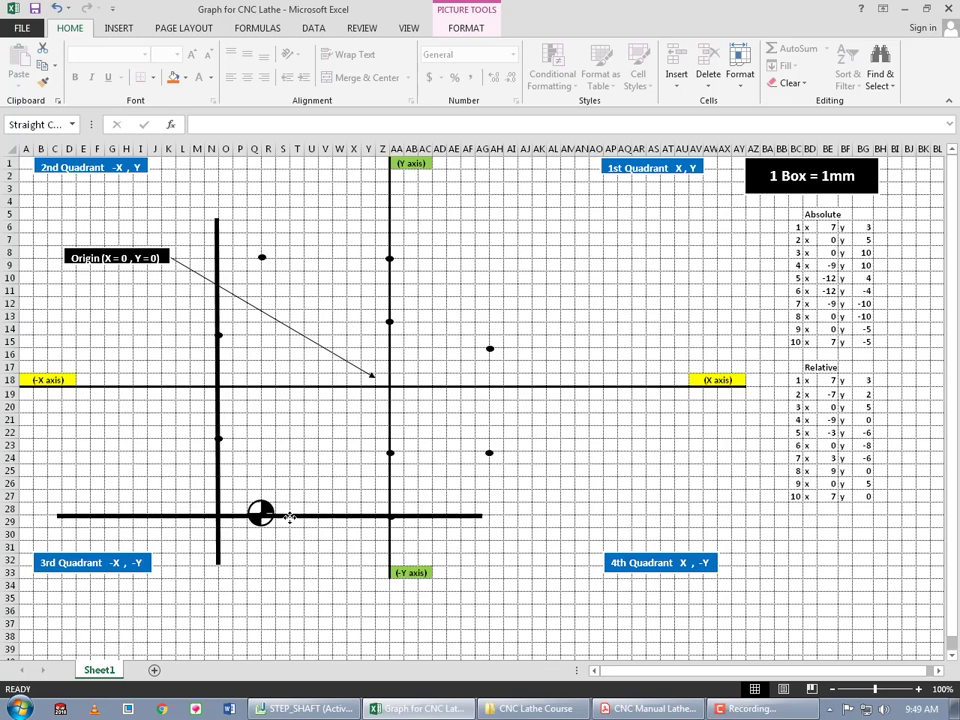
{"action": "mouse_move", "coordinate": [219, 414]}
{"action": "left_mouse_down"}
{"action": "mouse_move", "coordinate": [264, 527]}
{"action": "mouse_move", "coordinate": [262, 516]}
{"action": "left_mouse_up"}
{"action": "left_click", "coordinate": [326, 492]}
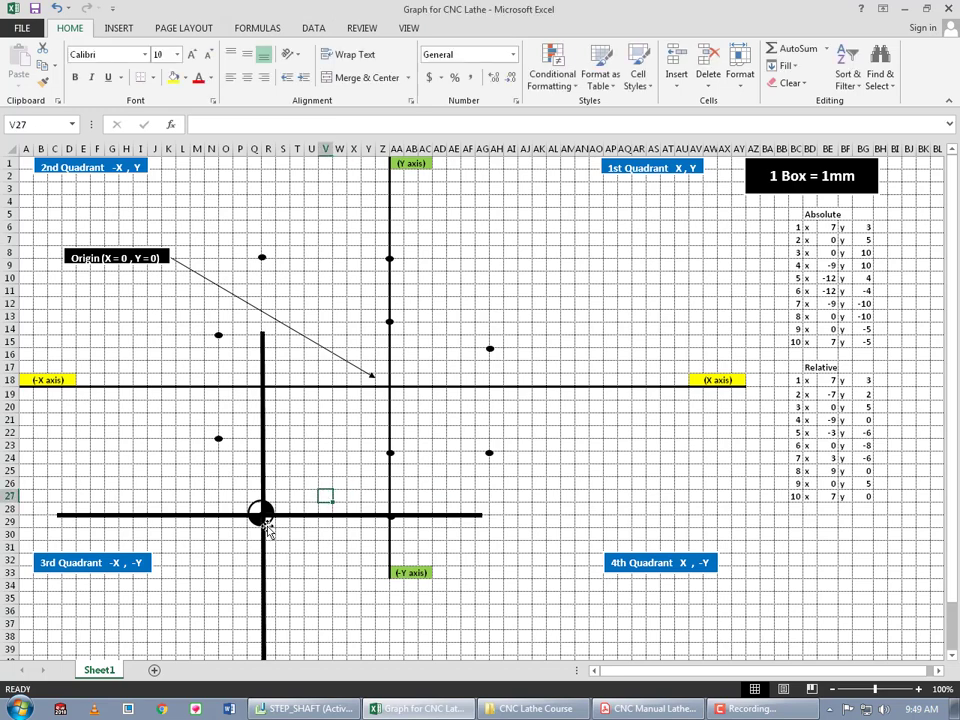
{"action": "left_click_drag", "start_coordinate": [258, 510], "coordinate": [259, 514]}
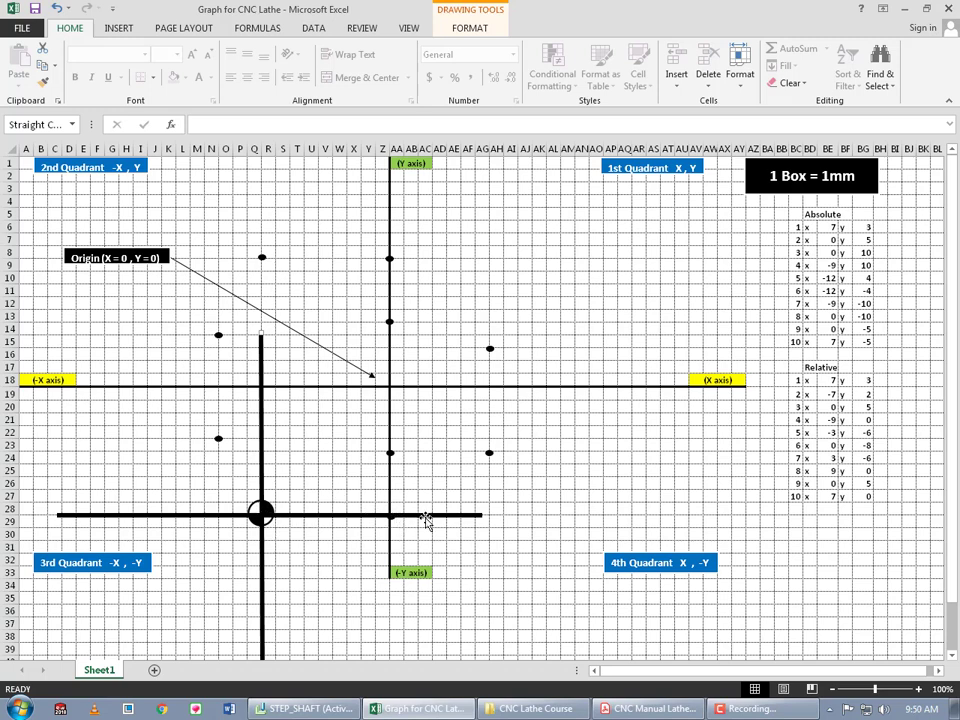
Move the circle marker nine boxes right along the guide line onto point 8 at (0, -10)
{"action": "left_click", "coordinate": [831, 485]}
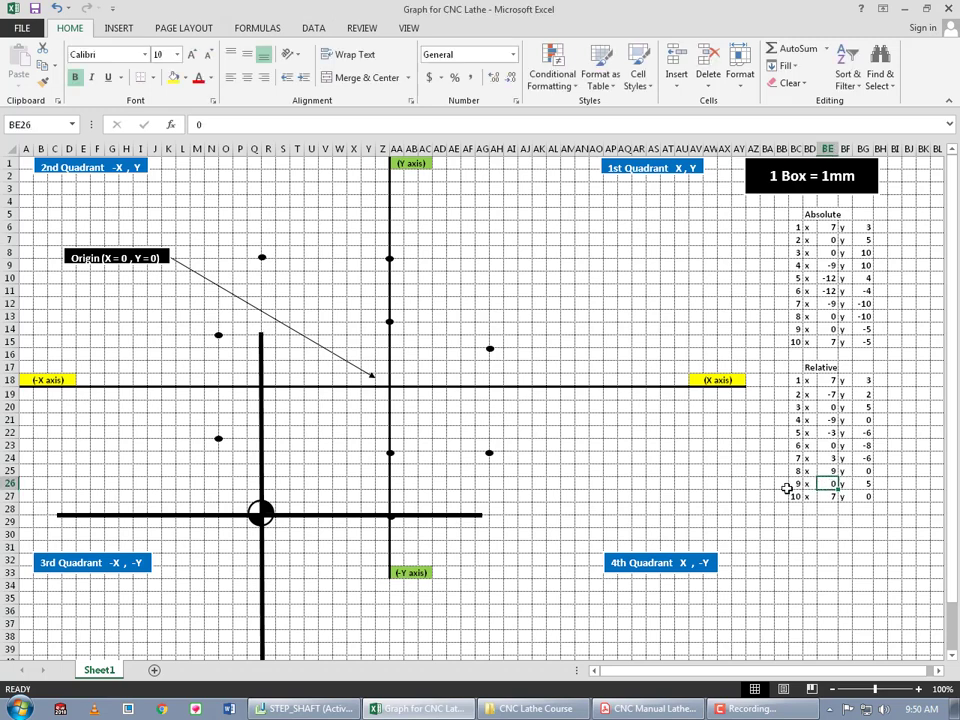
{"action": "left_click", "coordinate": [862, 470]}
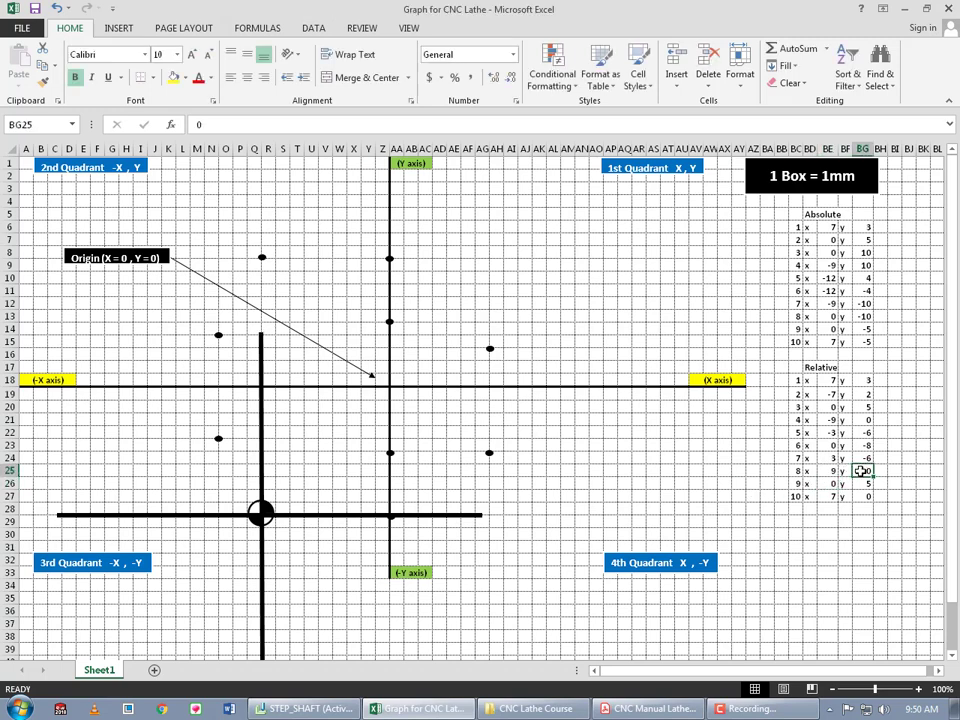
{"action": "left_click", "coordinate": [286, 524]}
{"action": "key", "text": "Left"}
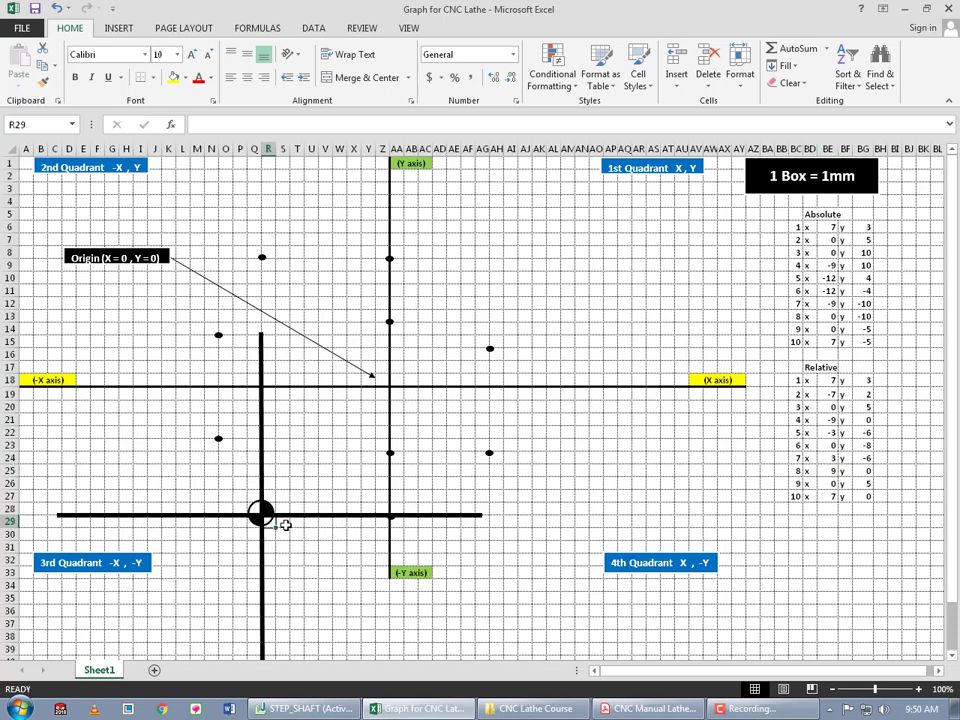
{"action": "key", "text": "Right"}
{"action": "key", "text": "Right"}
{"action": "key", "text": "Right"}
{"action": "key", "text": "Right"}
{"action": "key", "text": "Right"}
{"action": "key", "text": "Right"}
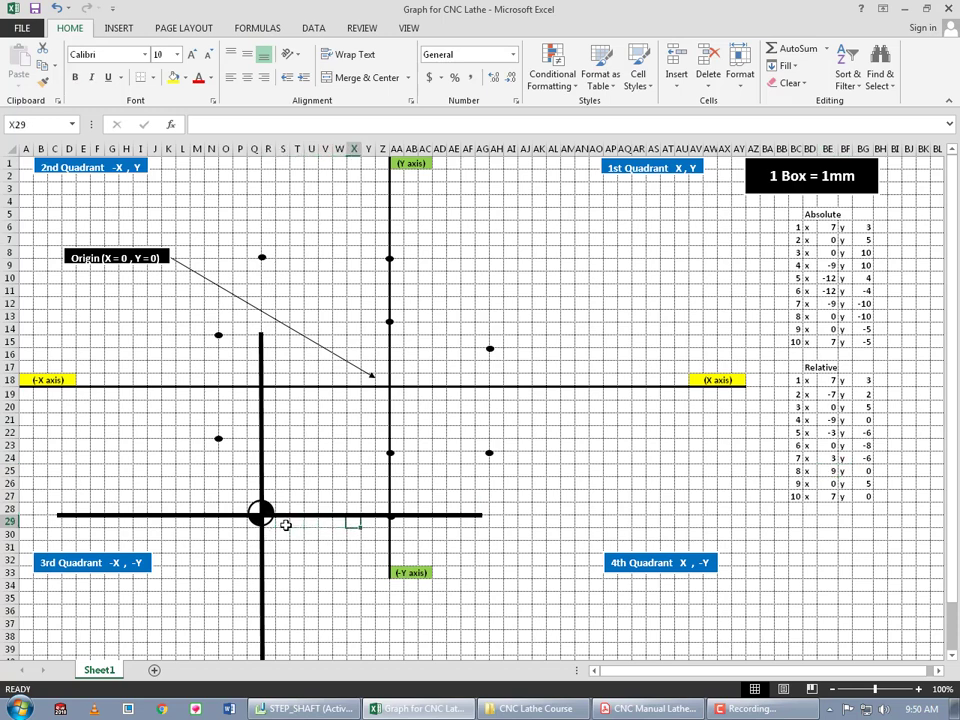
{"action": "key", "text": "Right"}
{"action": "key", "text": "Right"}
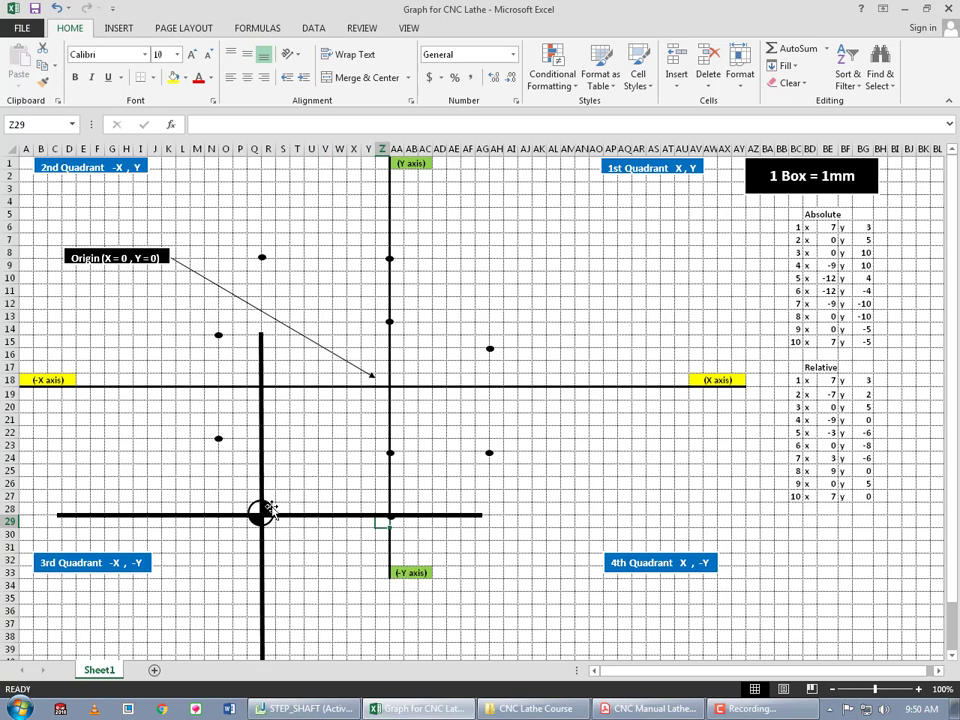
{"action": "left_click_drag", "start_coordinate": [264, 509], "coordinate": [397, 511]}
{"action": "key", "text": "Left"}
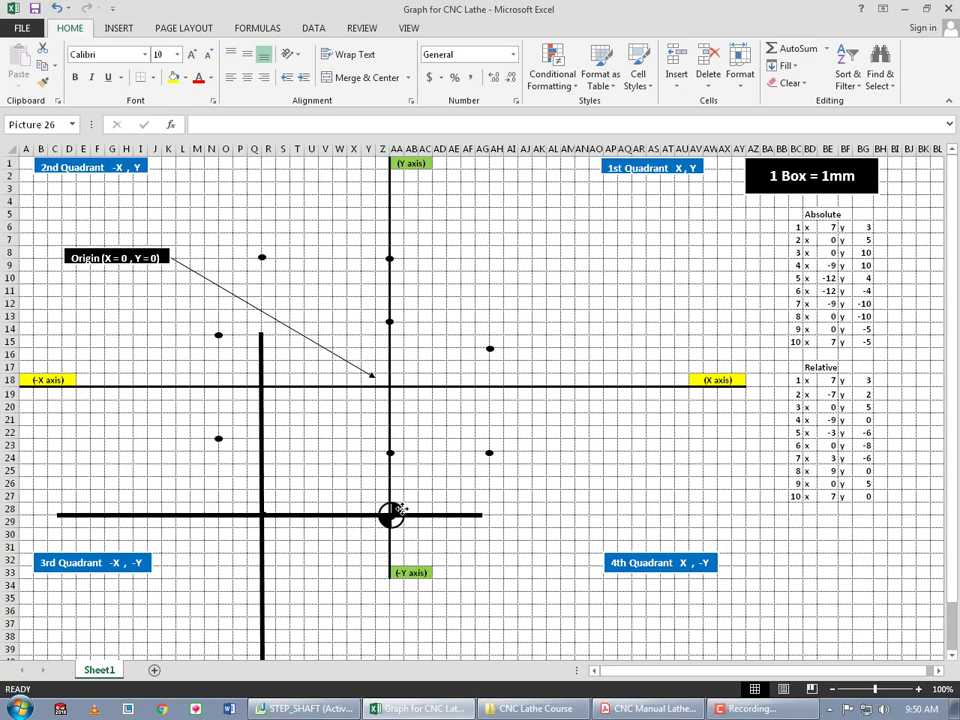
{"action": "key", "text": "Left"}
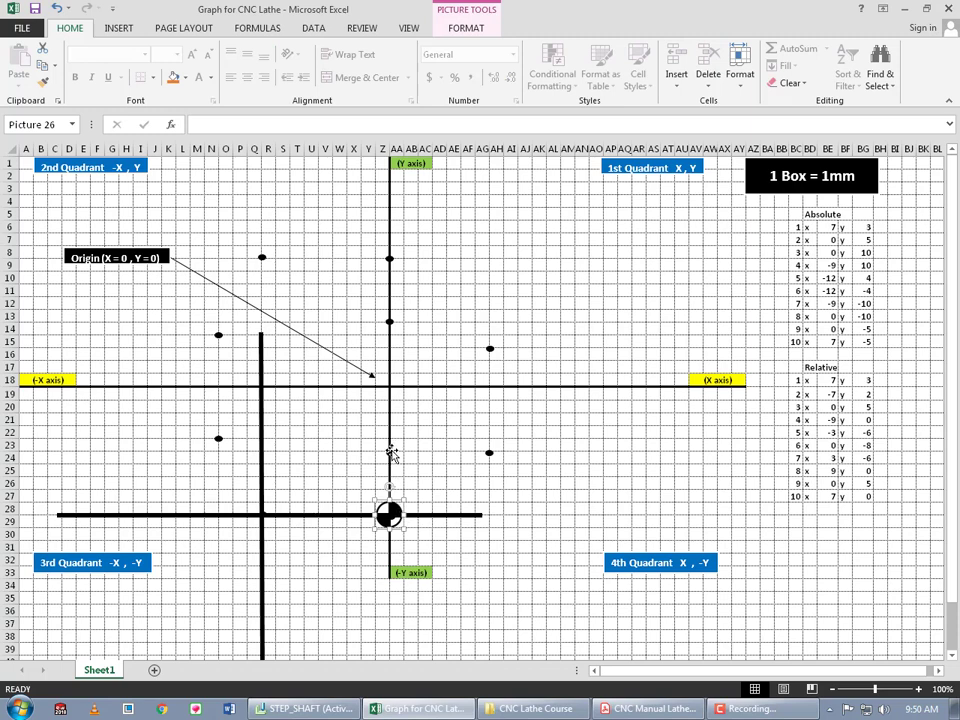
{"action": "left_click", "coordinate": [831, 483]}
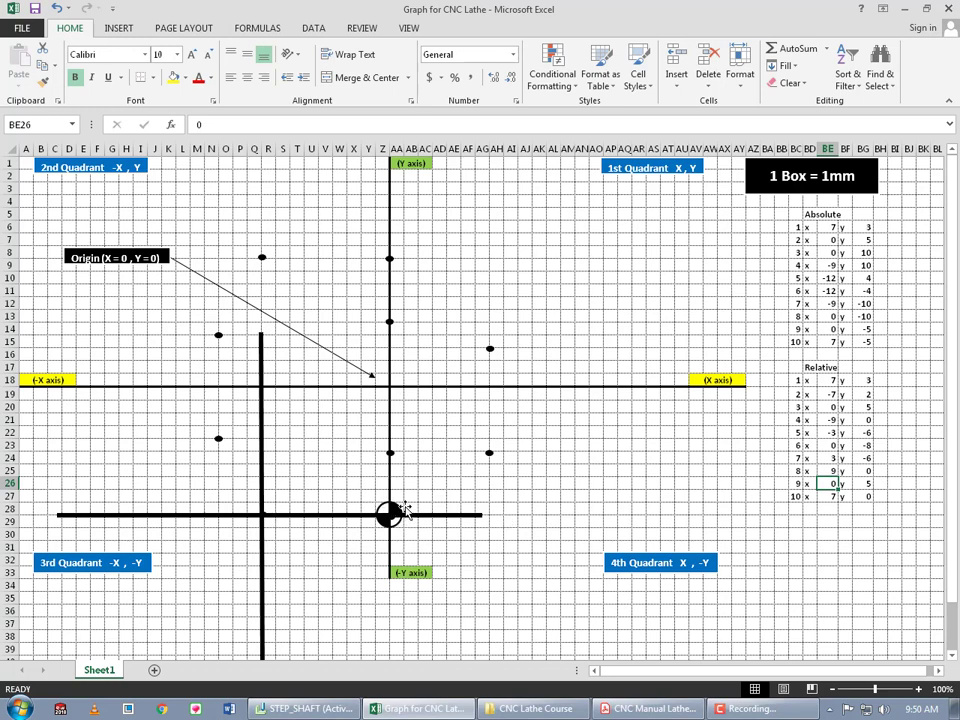
Raise the marker five boxes to point 9 (0, -5) and move the horizontal guide line up through it
{"action": "left_click", "coordinate": [857, 484]}
{"action": "left_click_drag", "start_coordinate": [400, 505], "coordinate": [400, 441]}
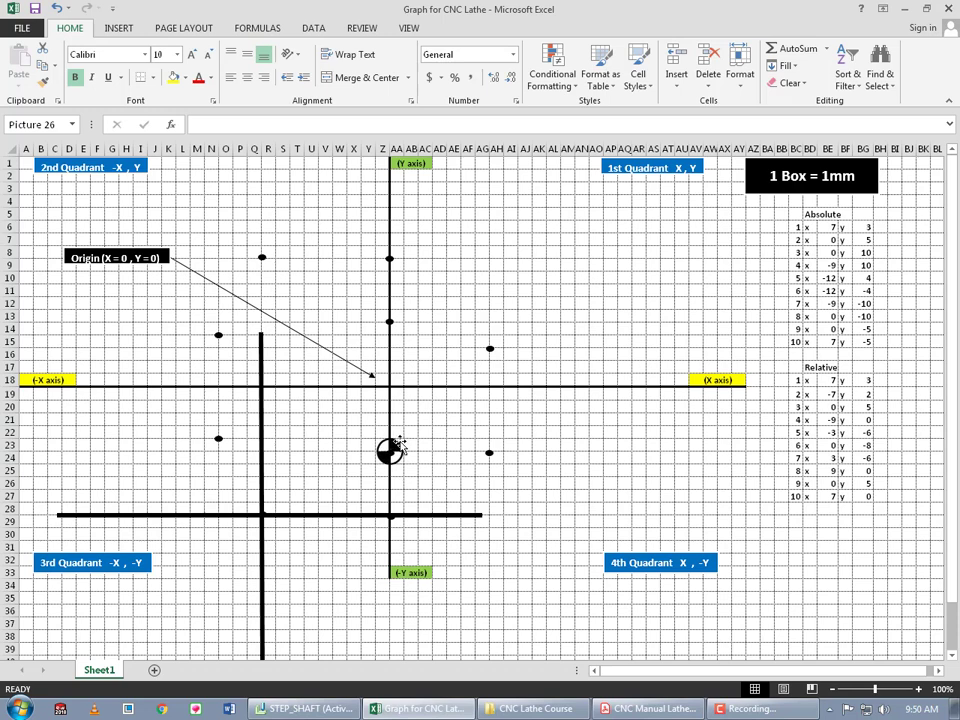
{"action": "left_click", "coordinate": [398, 441]}
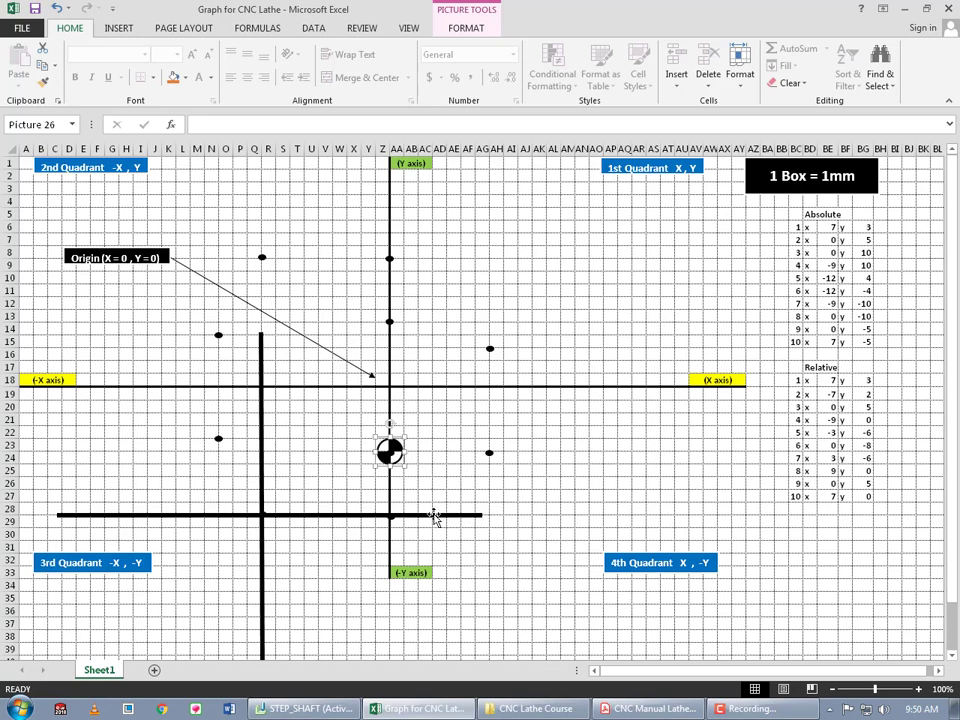
{"action": "mouse_move", "coordinate": [435, 515]}
{"action": "left_mouse_down"}
{"action": "mouse_move", "coordinate": [491, 451]}
{"action": "mouse_move", "coordinate": [468, 464]}
{"action": "mouse_move", "coordinate": [471, 452]}
{"action": "left_mouse_up"}
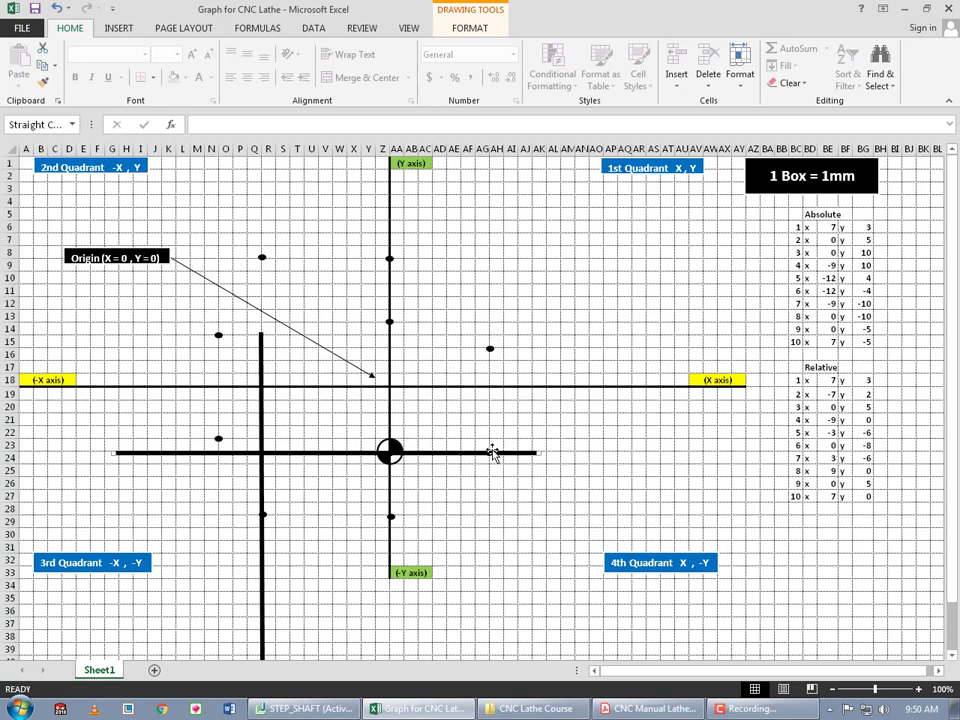
{"action": "left_click", "coordinate": [834, 496]}
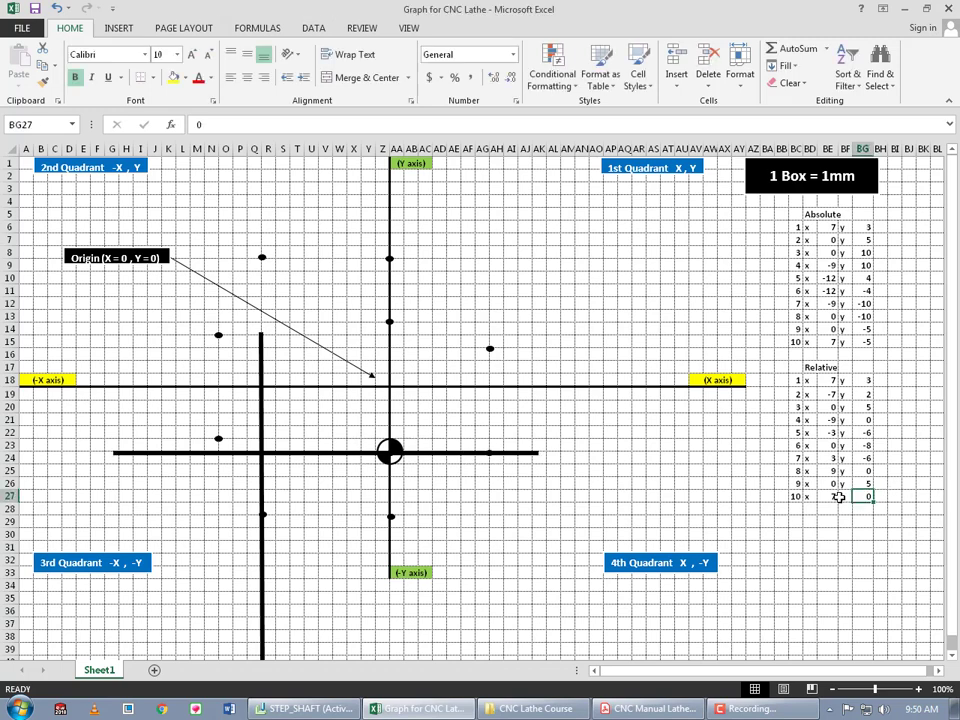
Count seven boxes right for point 10, then return the circle marker to the origin
{"action": "left_click", "coordinate": [411, 442]}
{"action": "key", "text": "Left"}
{"action": "key", "text": "Right"}
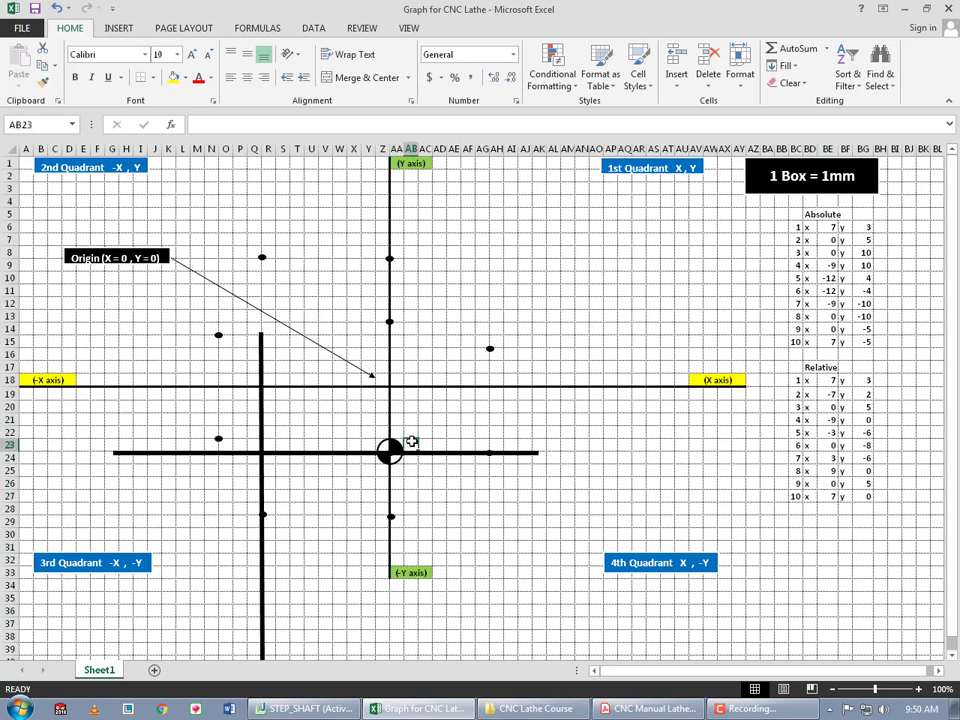
{"action": "key", "text": "Right"}
{"action": "key", "text": "Right"}
{"action": "key", "text": "Right"}
{"action": "key", "text": "Right"}
{"action": "key", "text": "Right"}
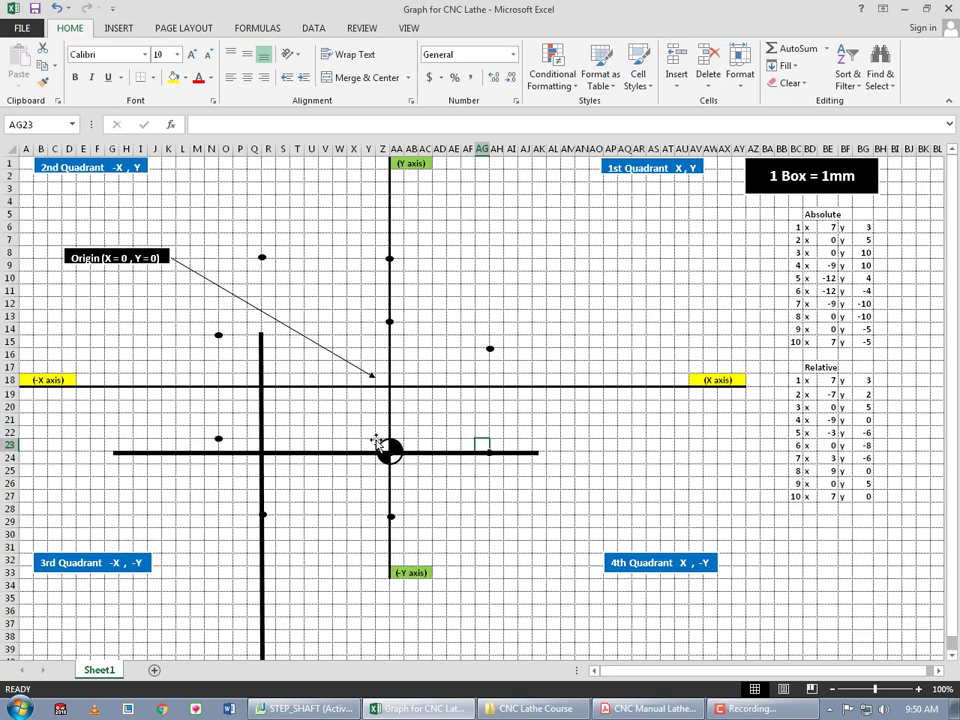
{"action": "left_click_drag", "start_coordinate": [381, 446], "coordinate": [380, 378]}
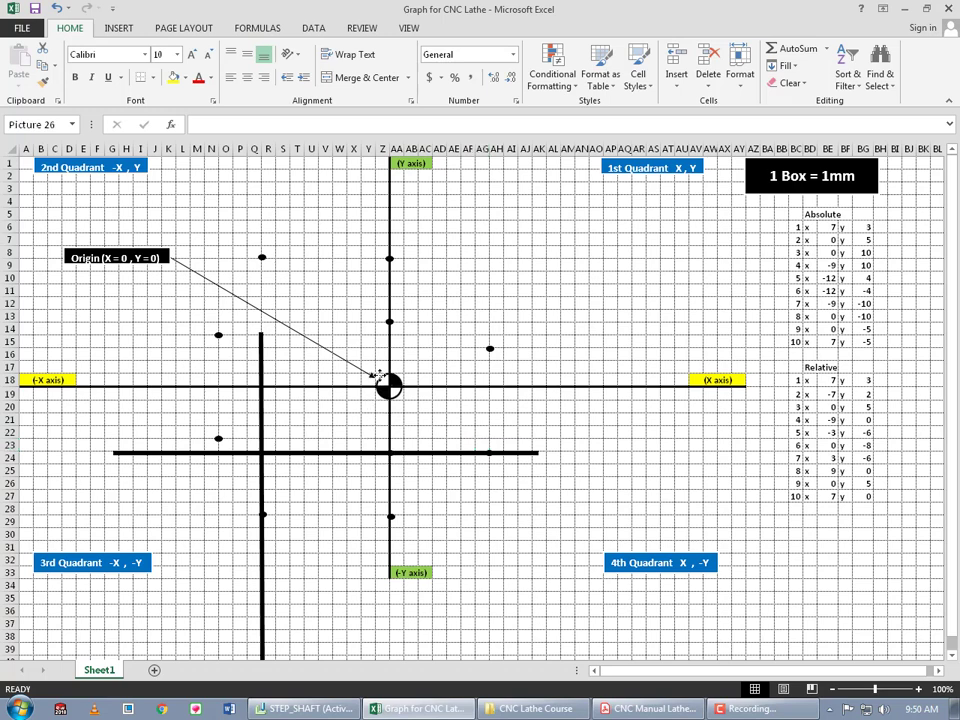
Delete both thick guide lines and bring CNC Manual Lathe.pdf back to the front
{"action": "left_click", "coordinate": [332, 453]}
{"action": "key", "text": "Delete"}
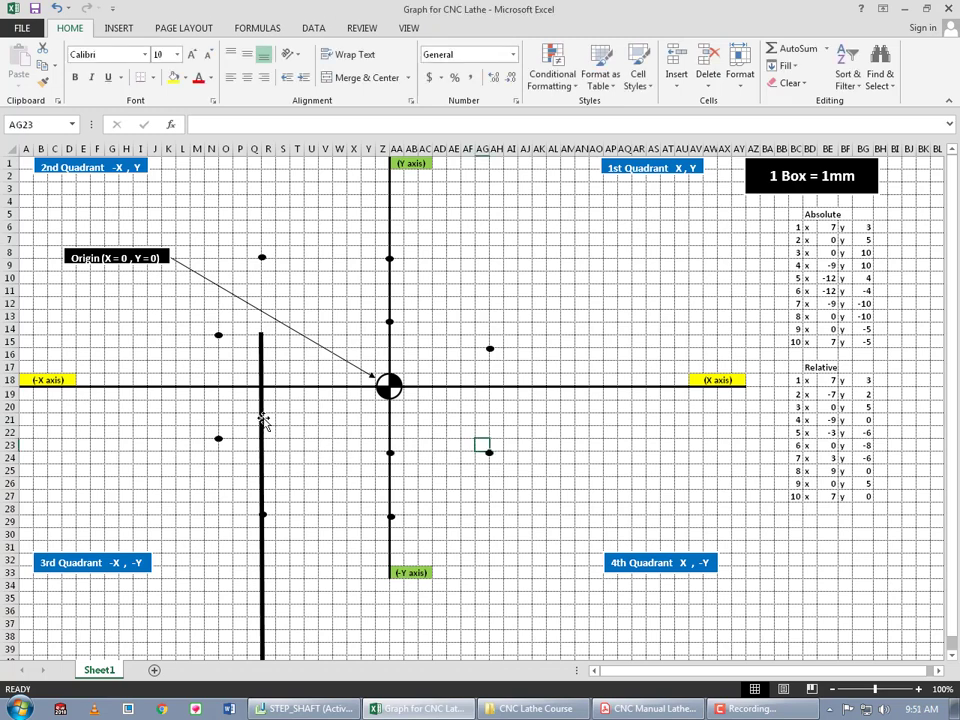
{"action": "left_click", "coordinate": [262, 420]}
{"action": "key", "text": "Delete"}
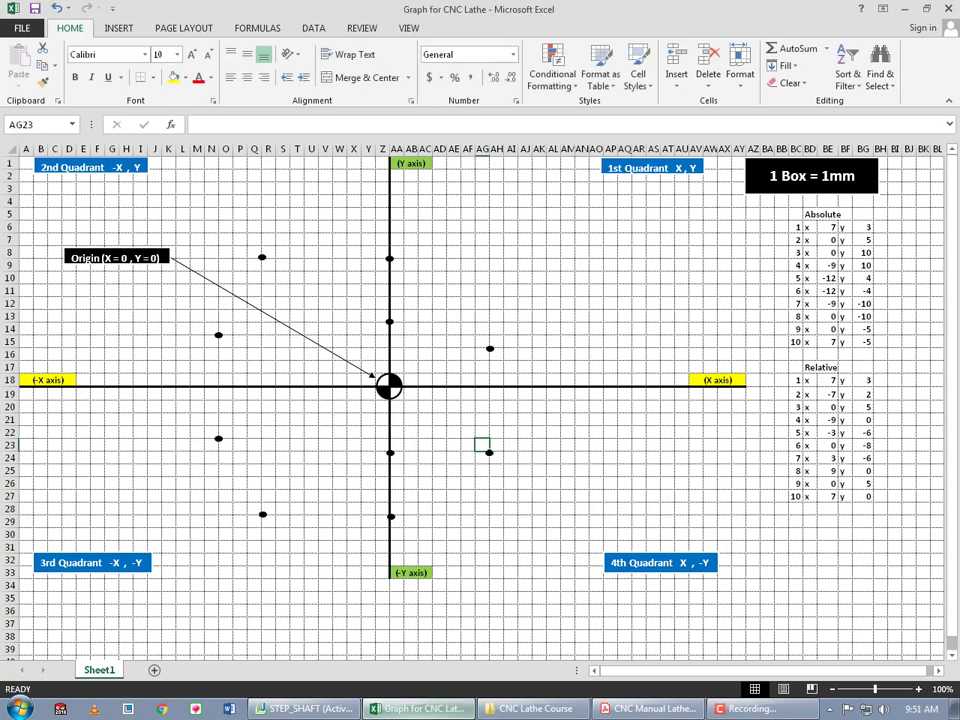
{"action": "left_click", "coordinate": [645, 708]}
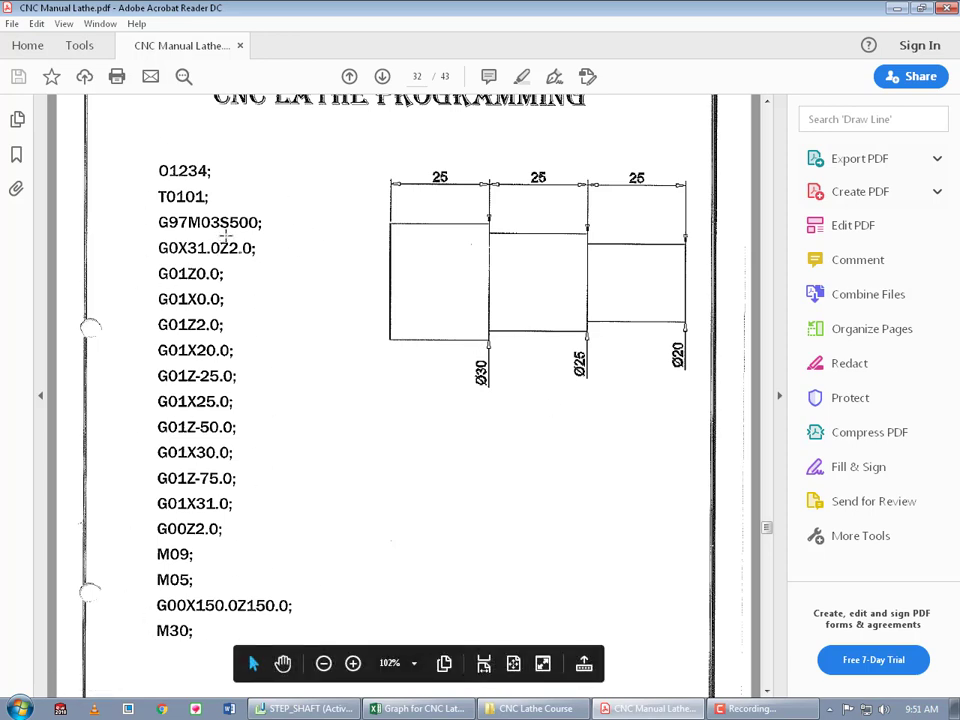
{"action": "left_click_drag", "start_coordinate": [286, 156], "coordinate": [144, 240]}
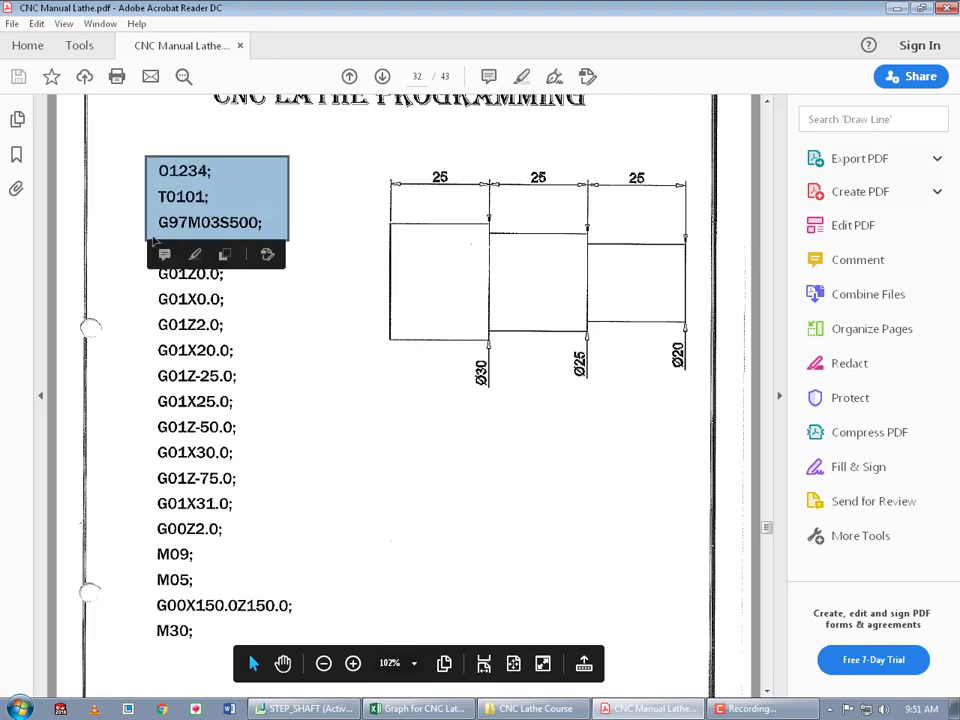
{"action": "key", "text": "ctrl+a"}
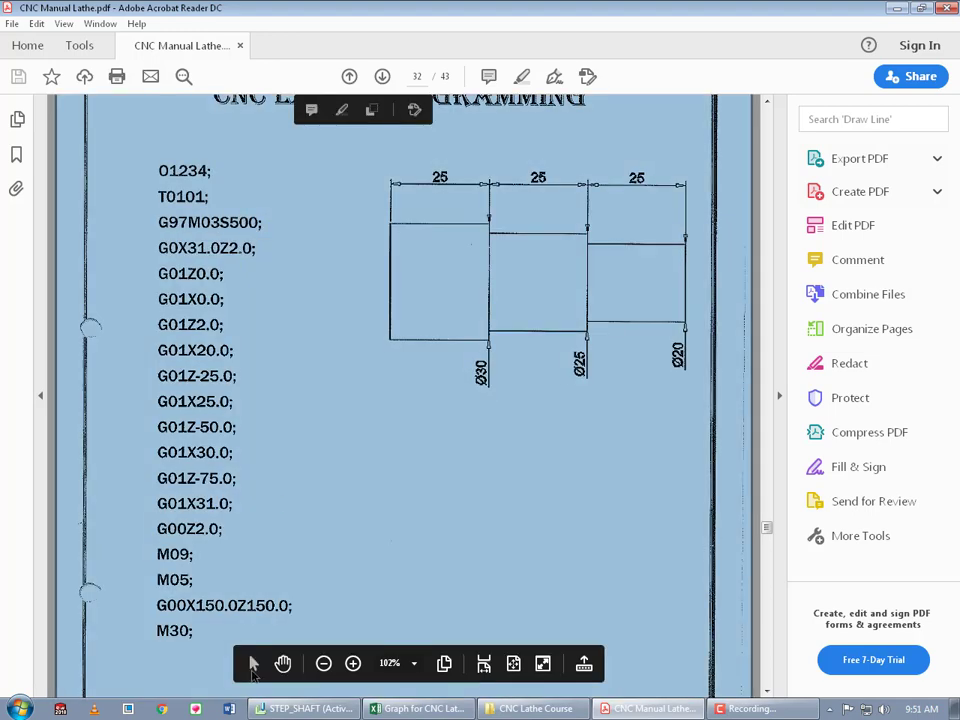
{"action": "left_click_drag", "start_coordinate": [204, 640], "coordinate": [142, 590]}
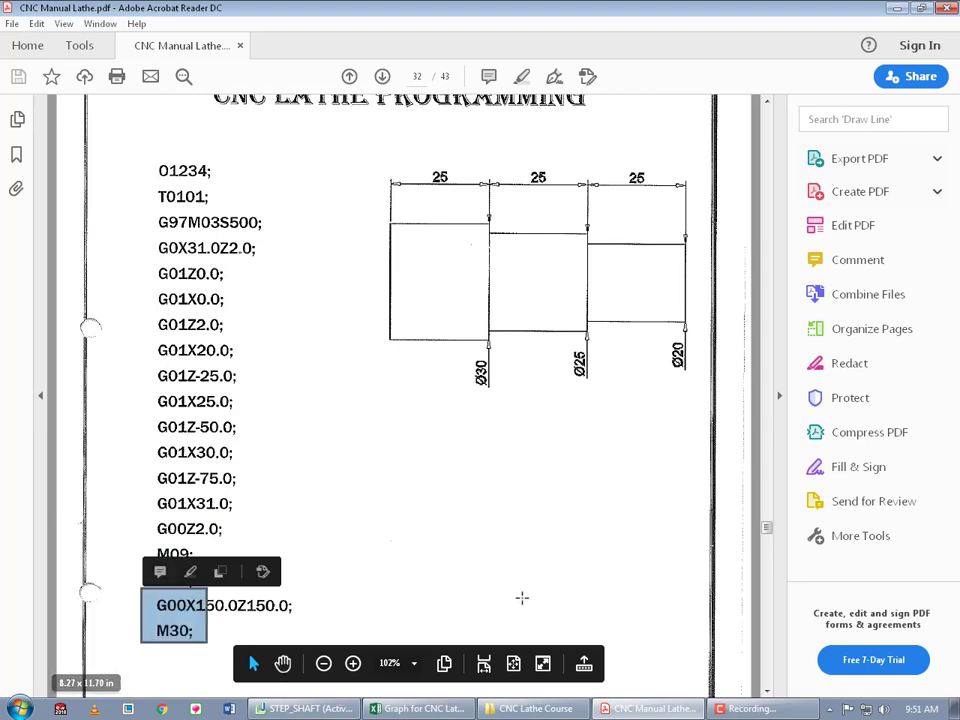
{"action": "key", "text": "ctrl+a"}
{"action": "left_click", "coordinate": [241, 631]}
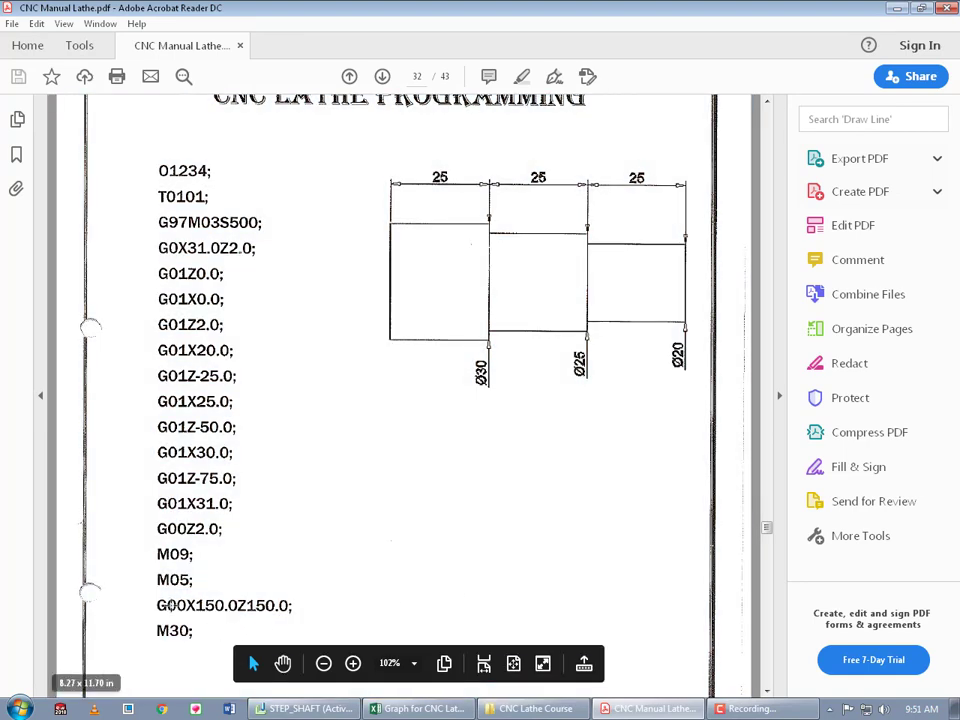
{"action": "left_click_drag", "start_coordinate": [241, 540], "coordinate": [146, 237]}
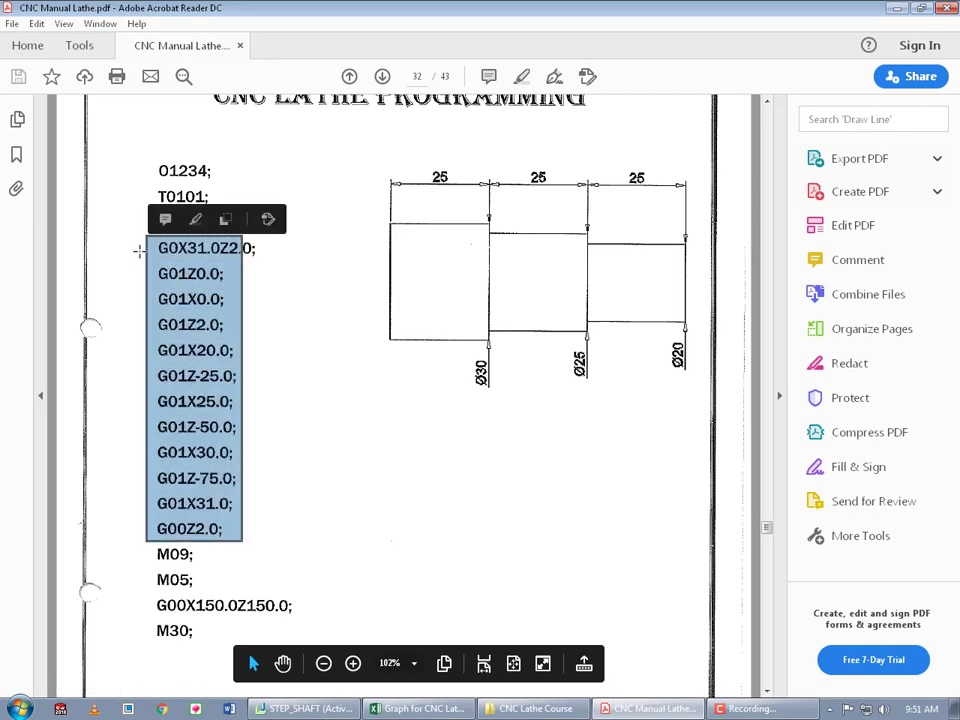
{"action": "key", "text": "ctrl+a"}
{"action": "left_click", "coordinate": [348, 363]}
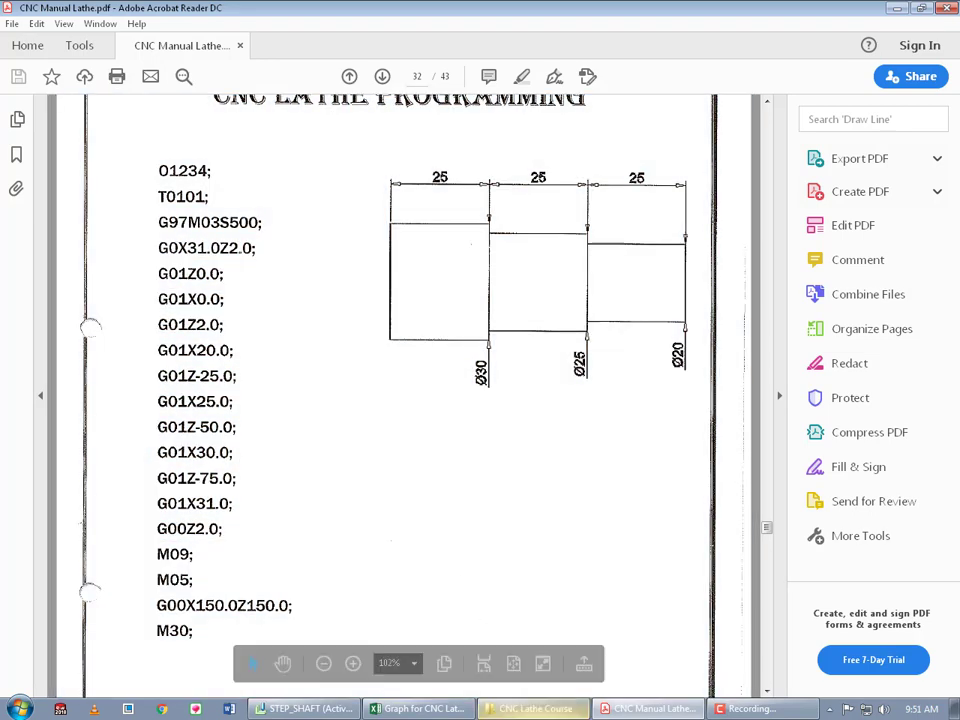